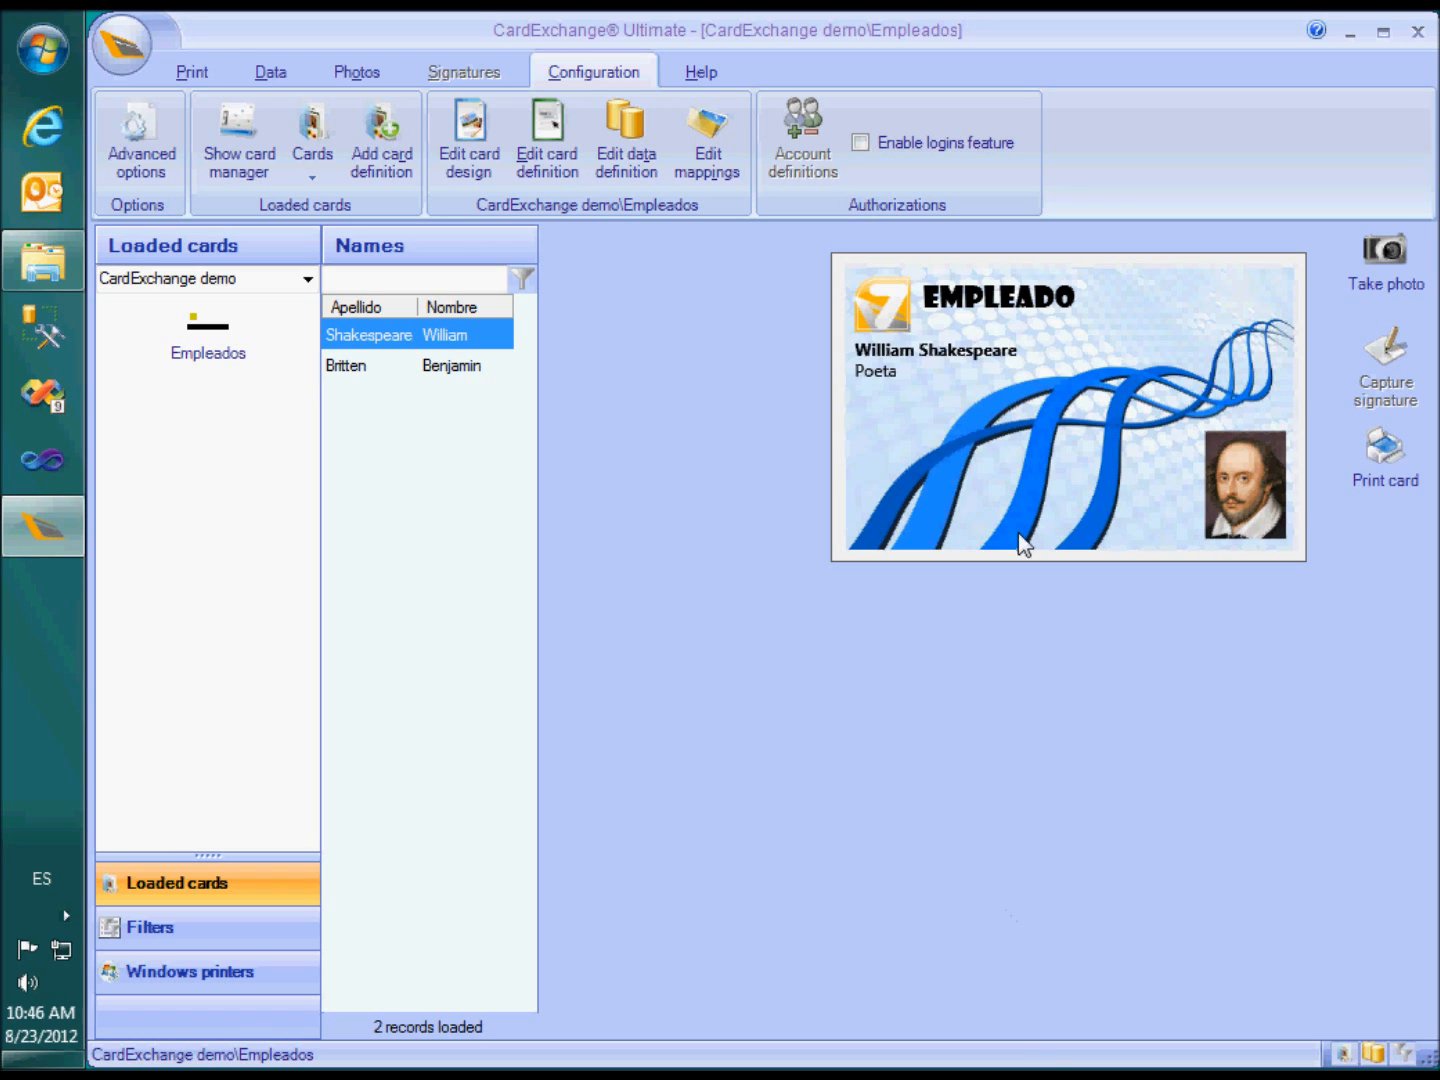
# Enable the logins feature, confirm it, and bring up the application menu
pyautogui.click(860, 143)
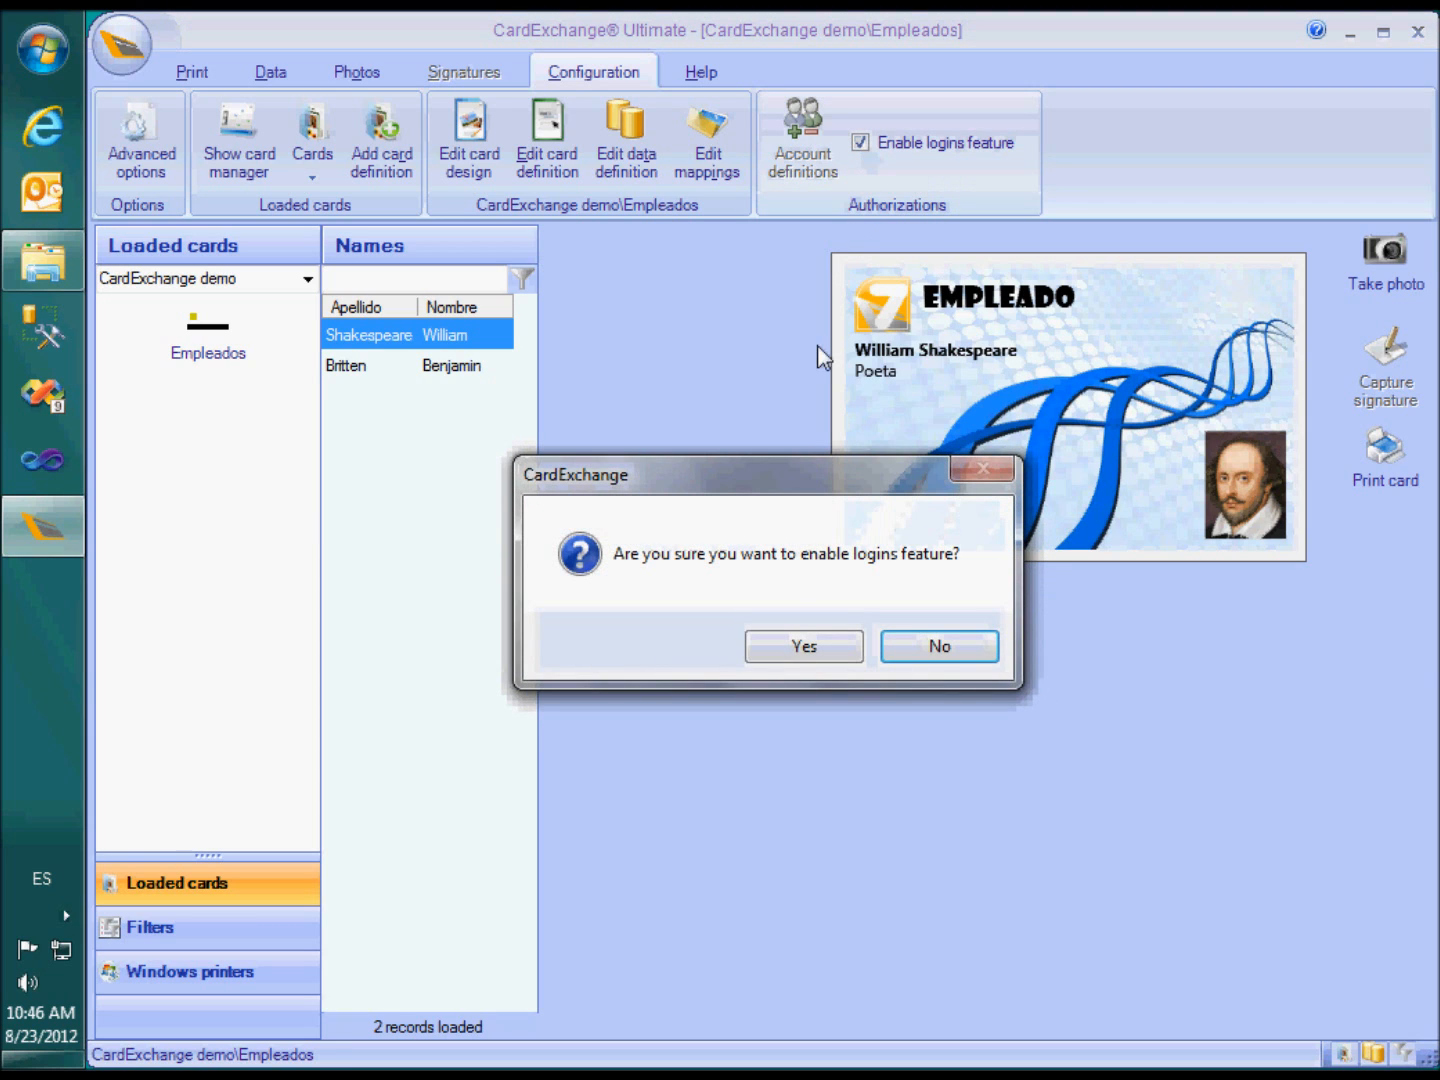
pyautogui.click(780, 650)
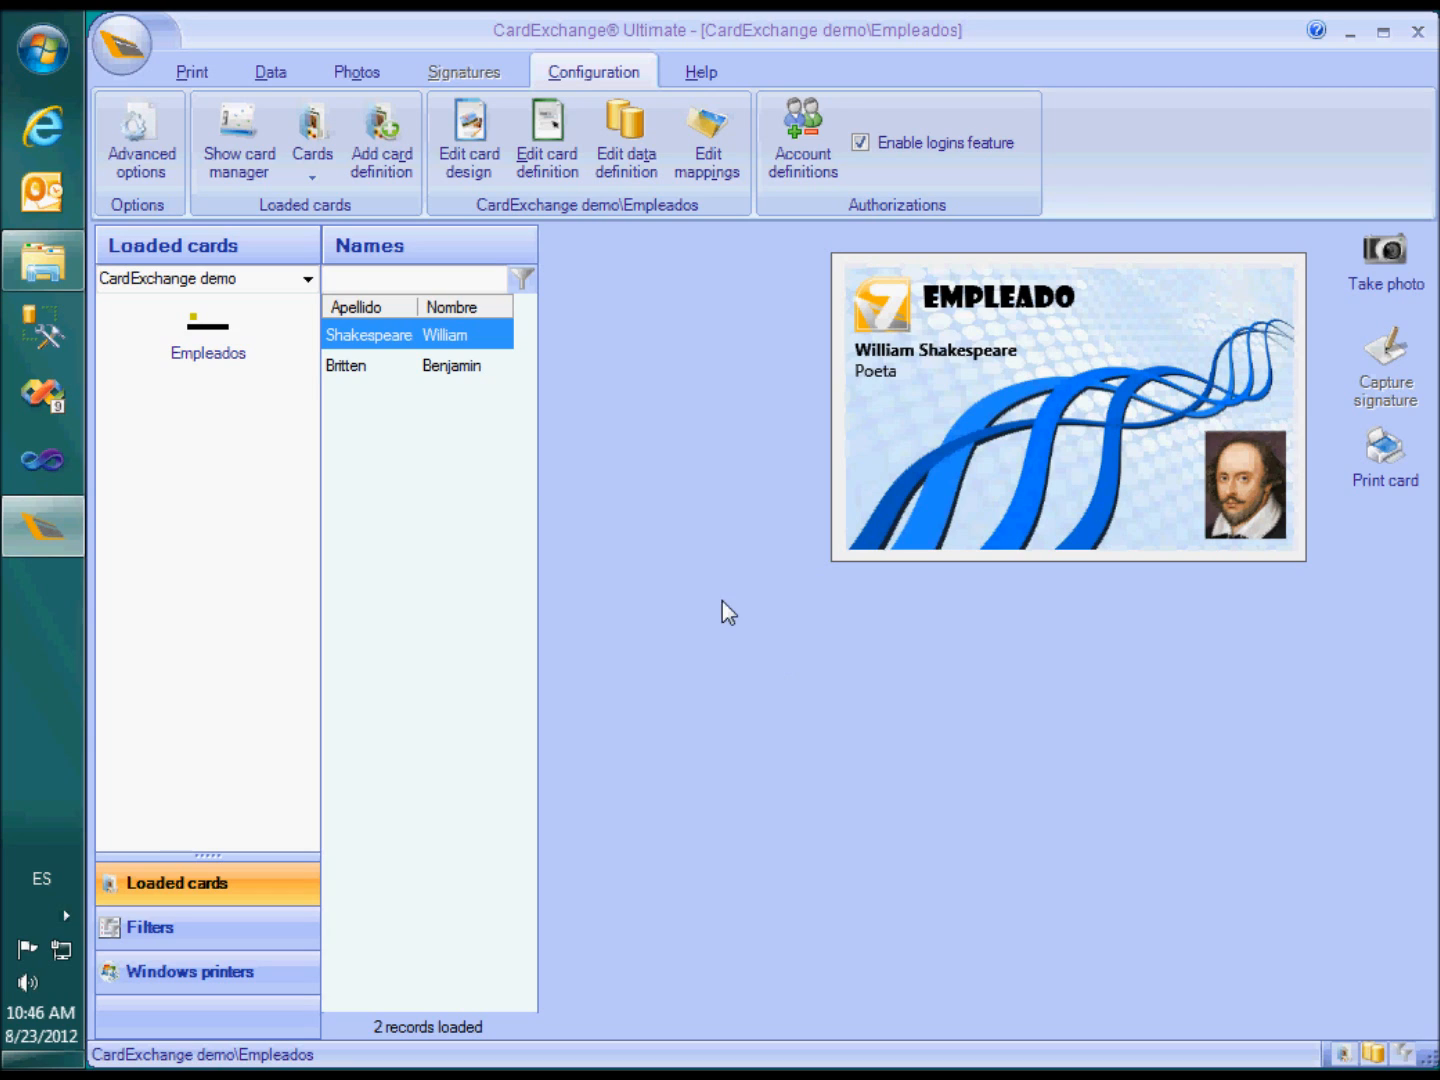
pyautogui.click(114, 54)
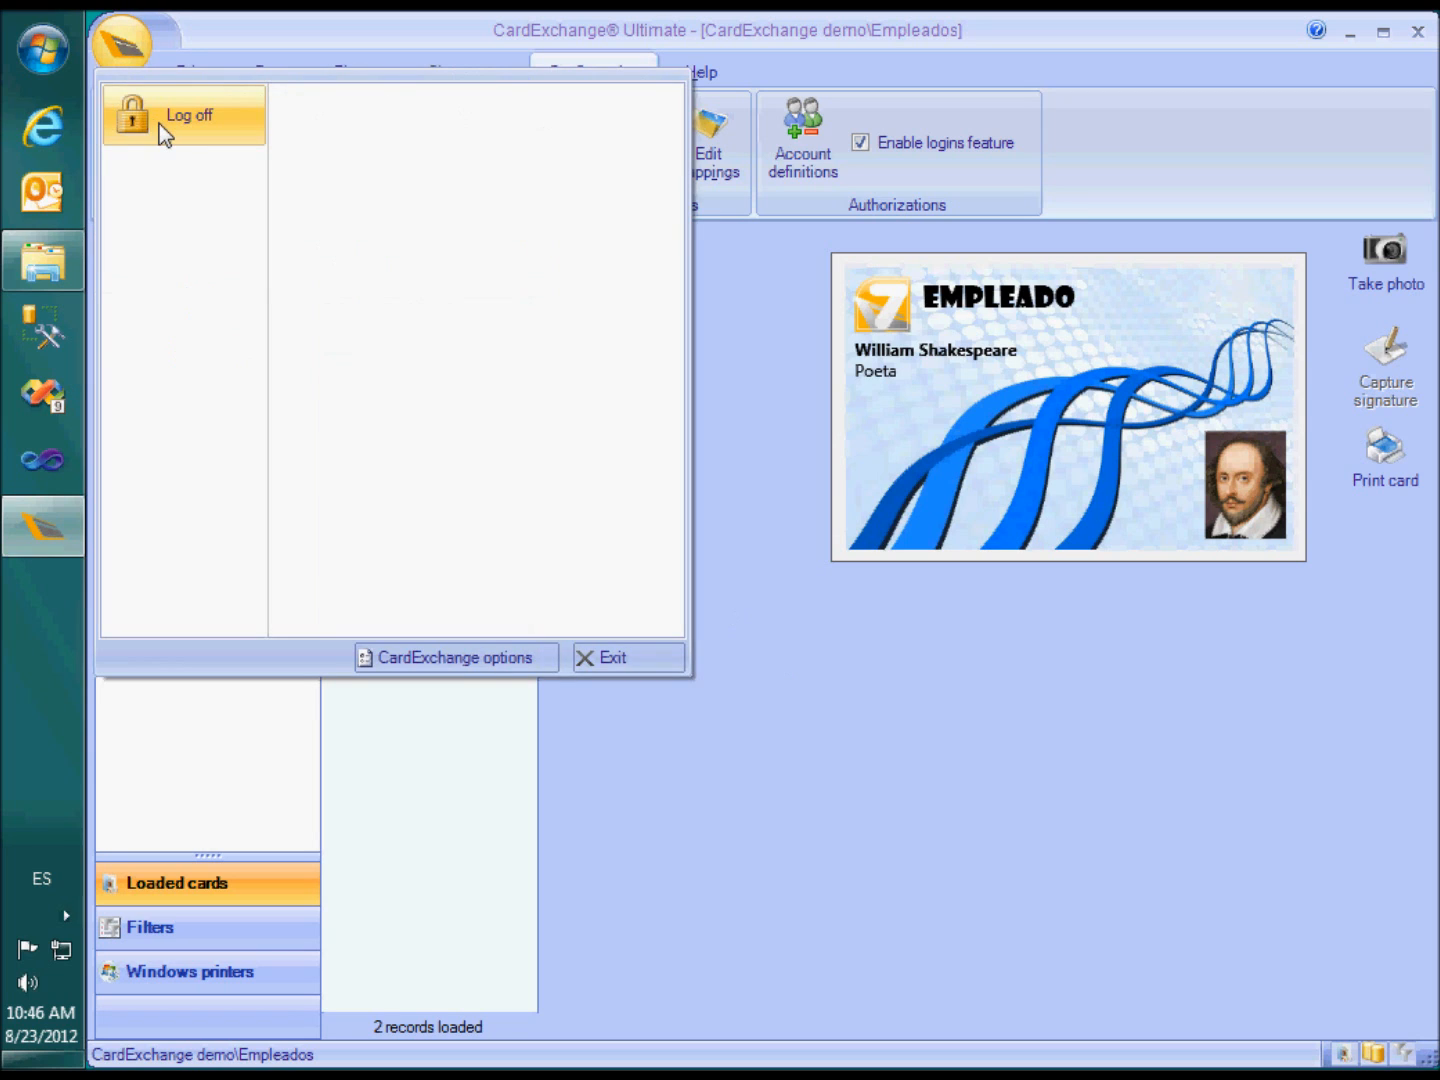
# Log off and sign back in as Administrator with the administrator password
pyautogui.click(165, 118)
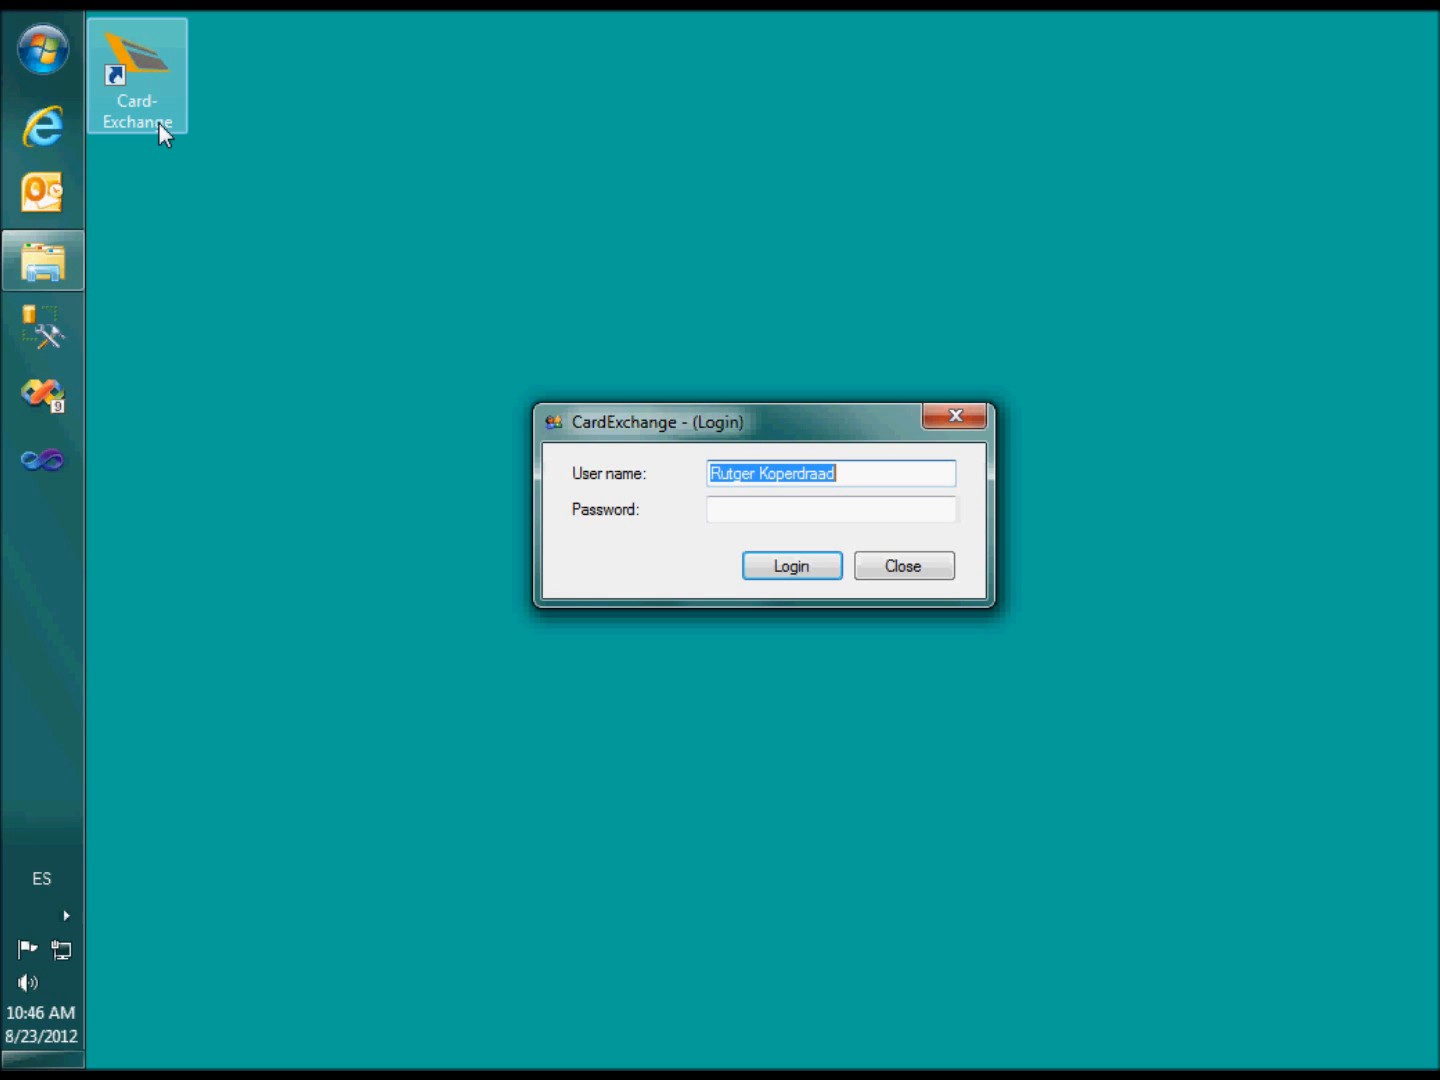
pyautogui.write('A')
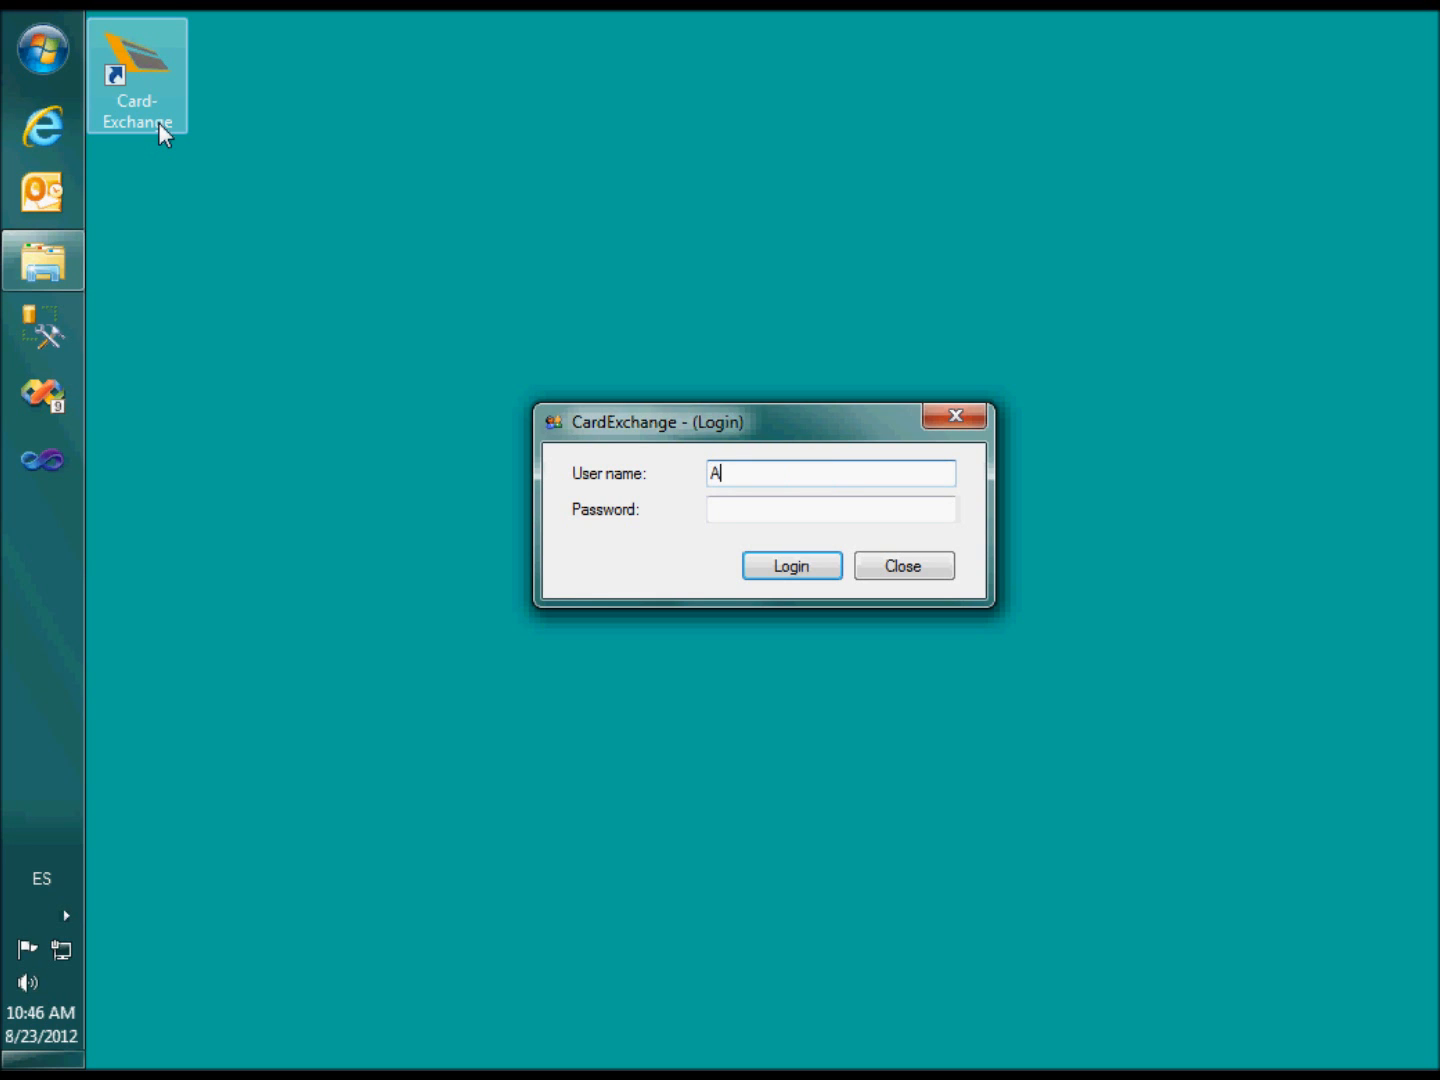
pyautogui.write('dministrator')
pyautogui.press('Tab')
pyautogui.write('•••••••••••••')
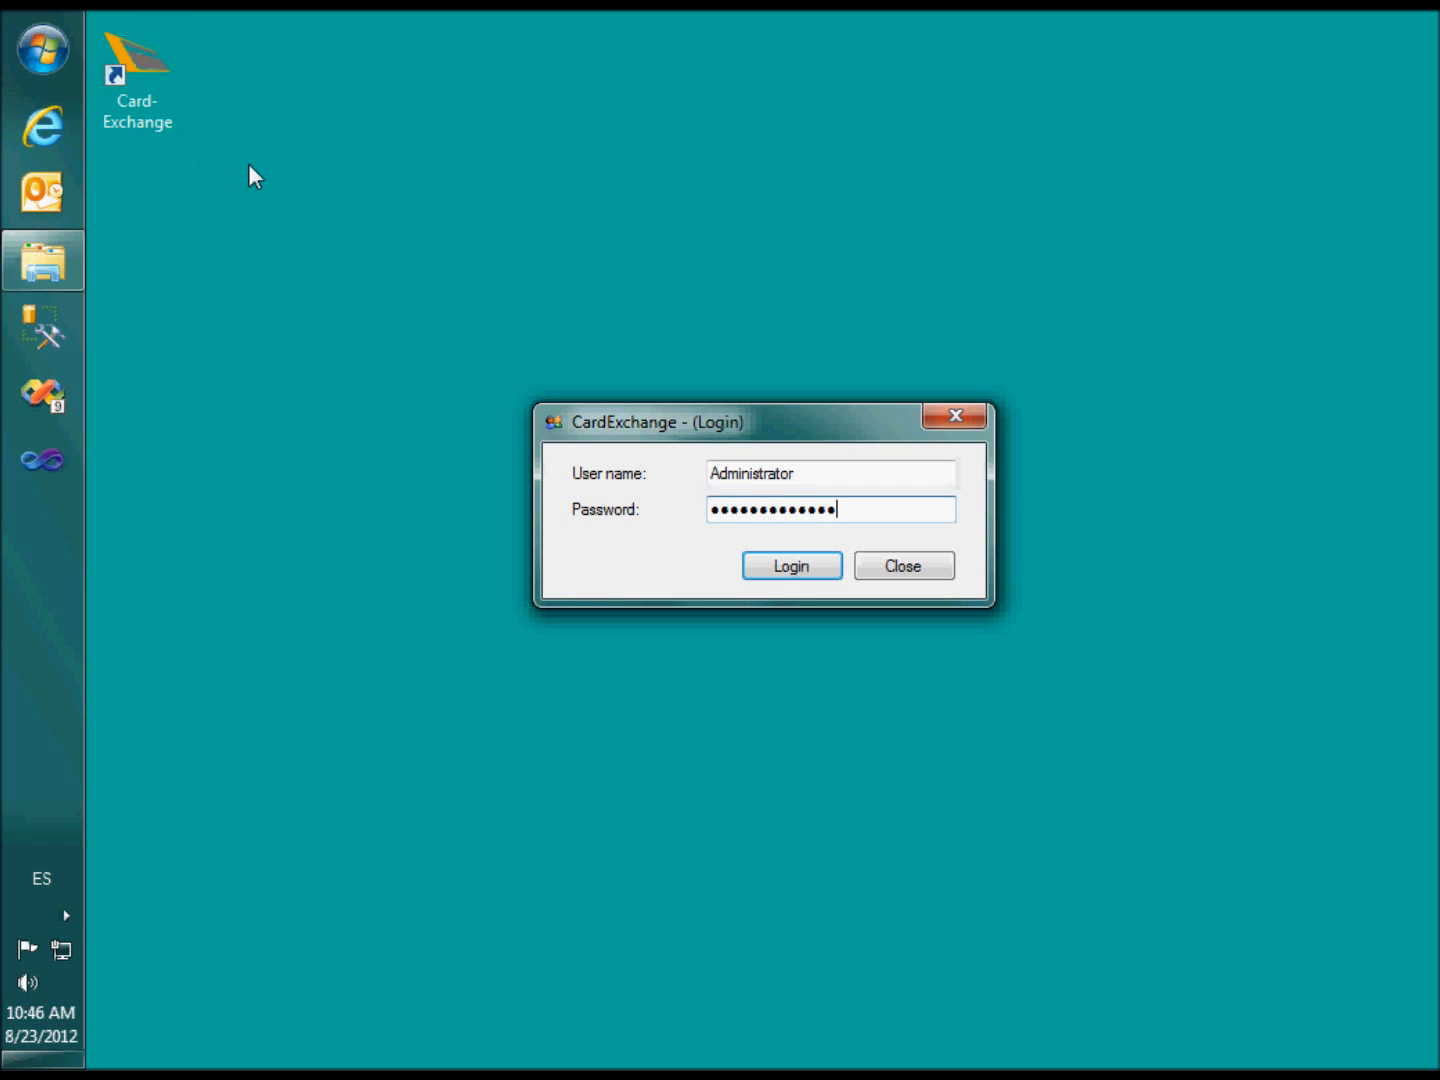
pyautogui.click(790, 576)
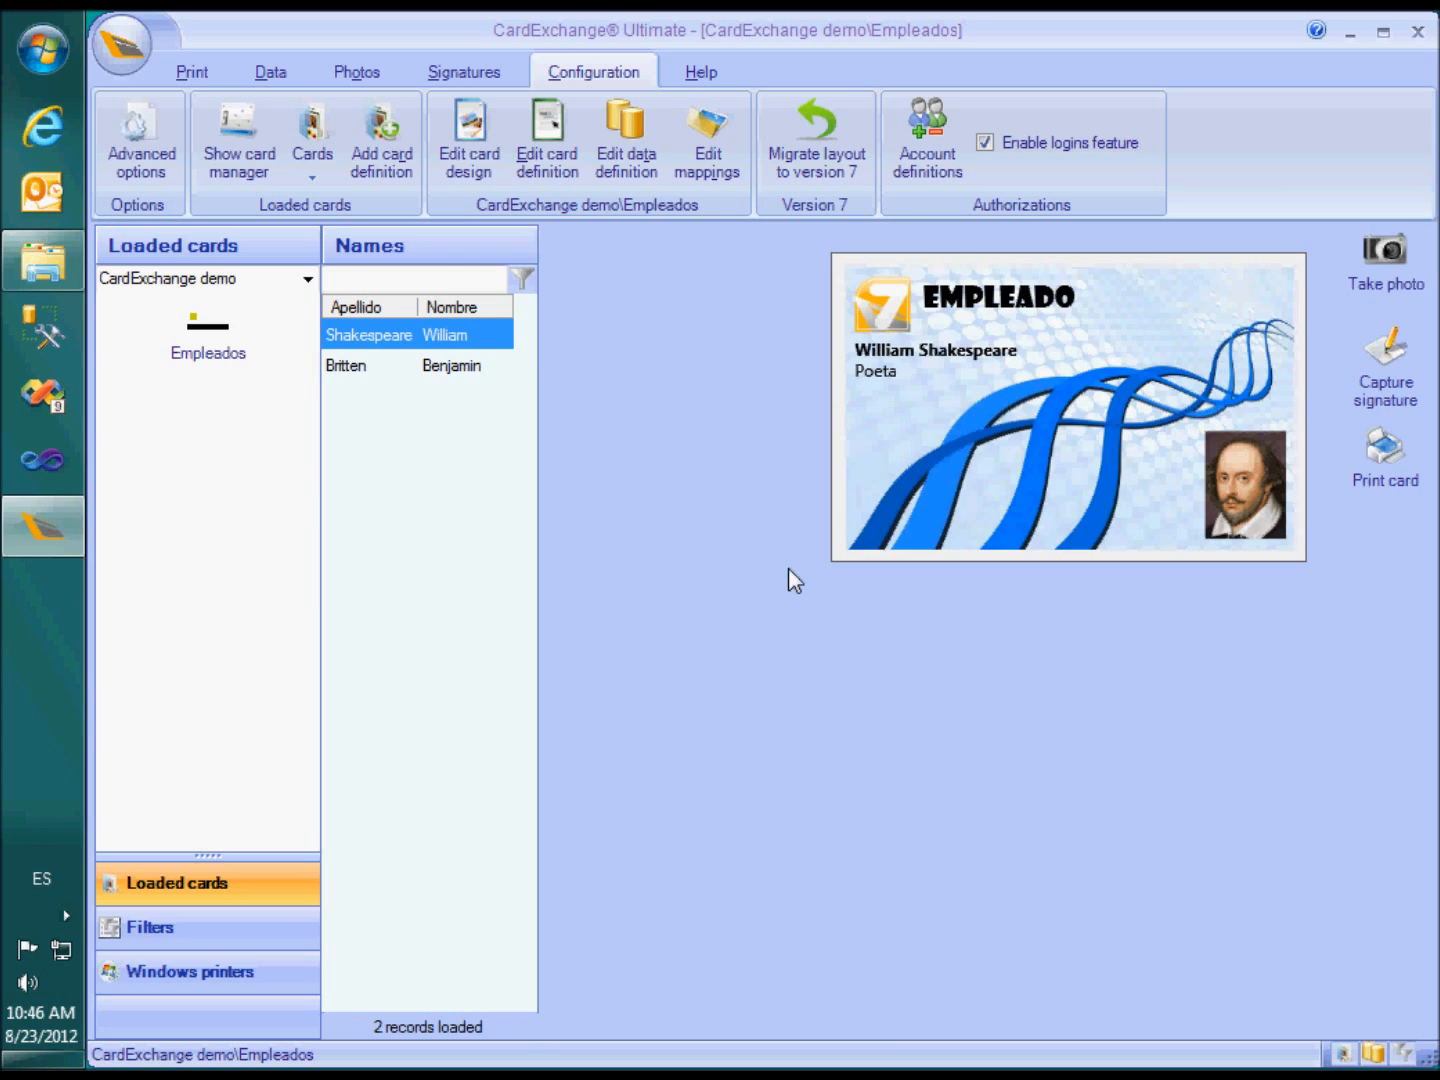
pyautogui.click(985, 143)
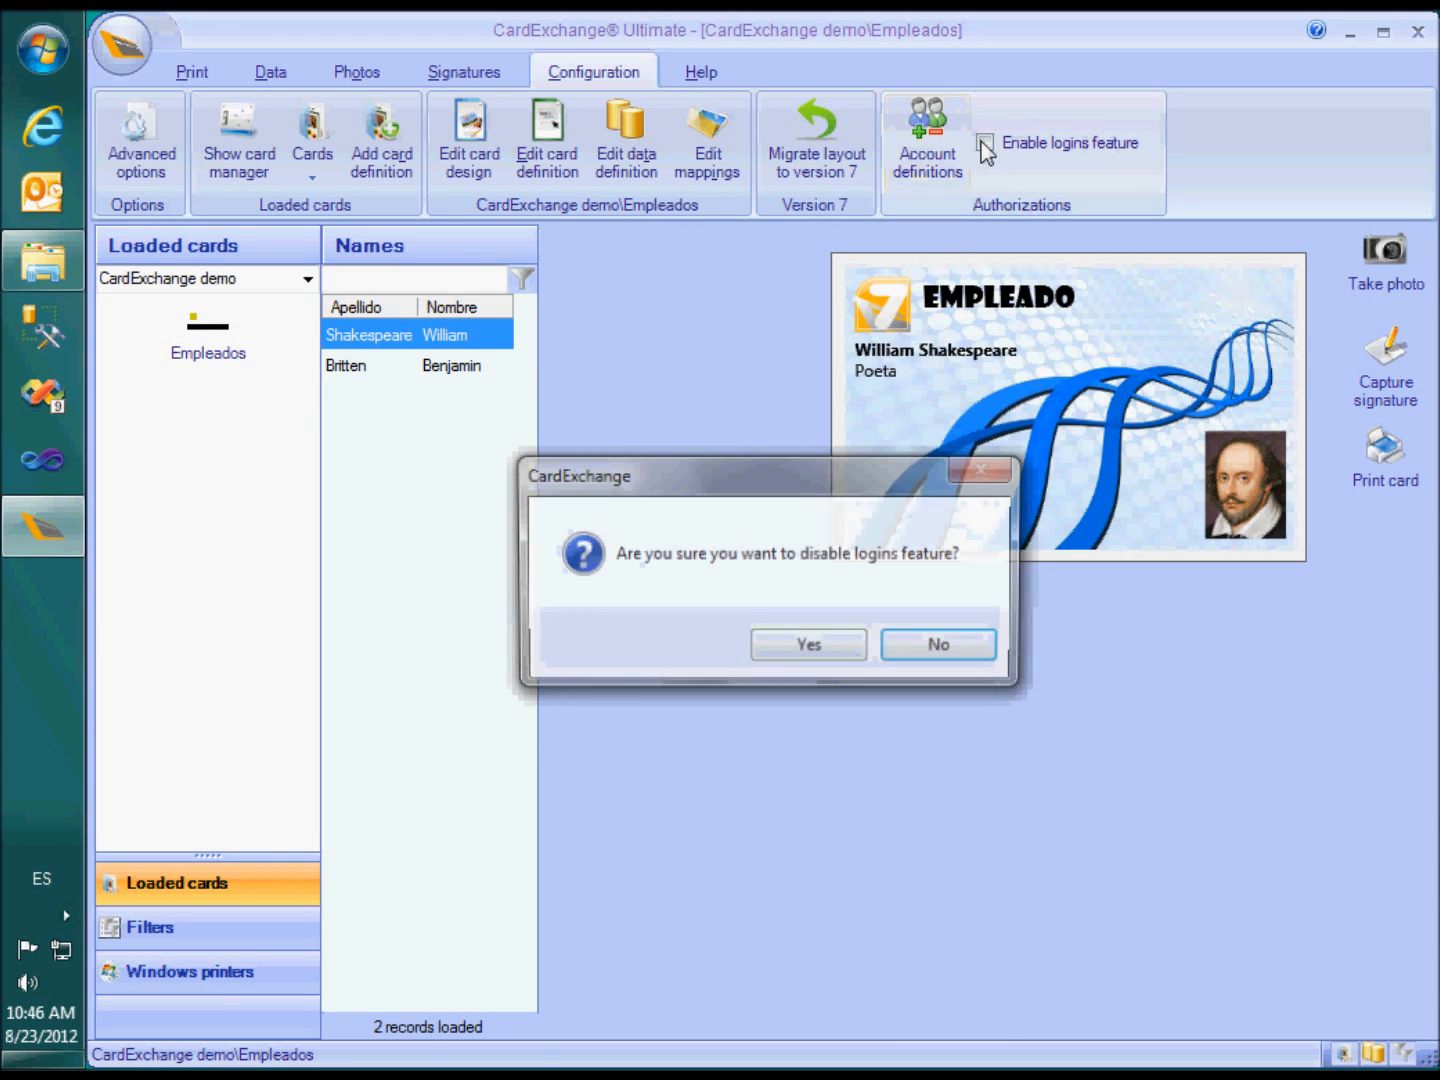
pyautogui.click(798, 651)
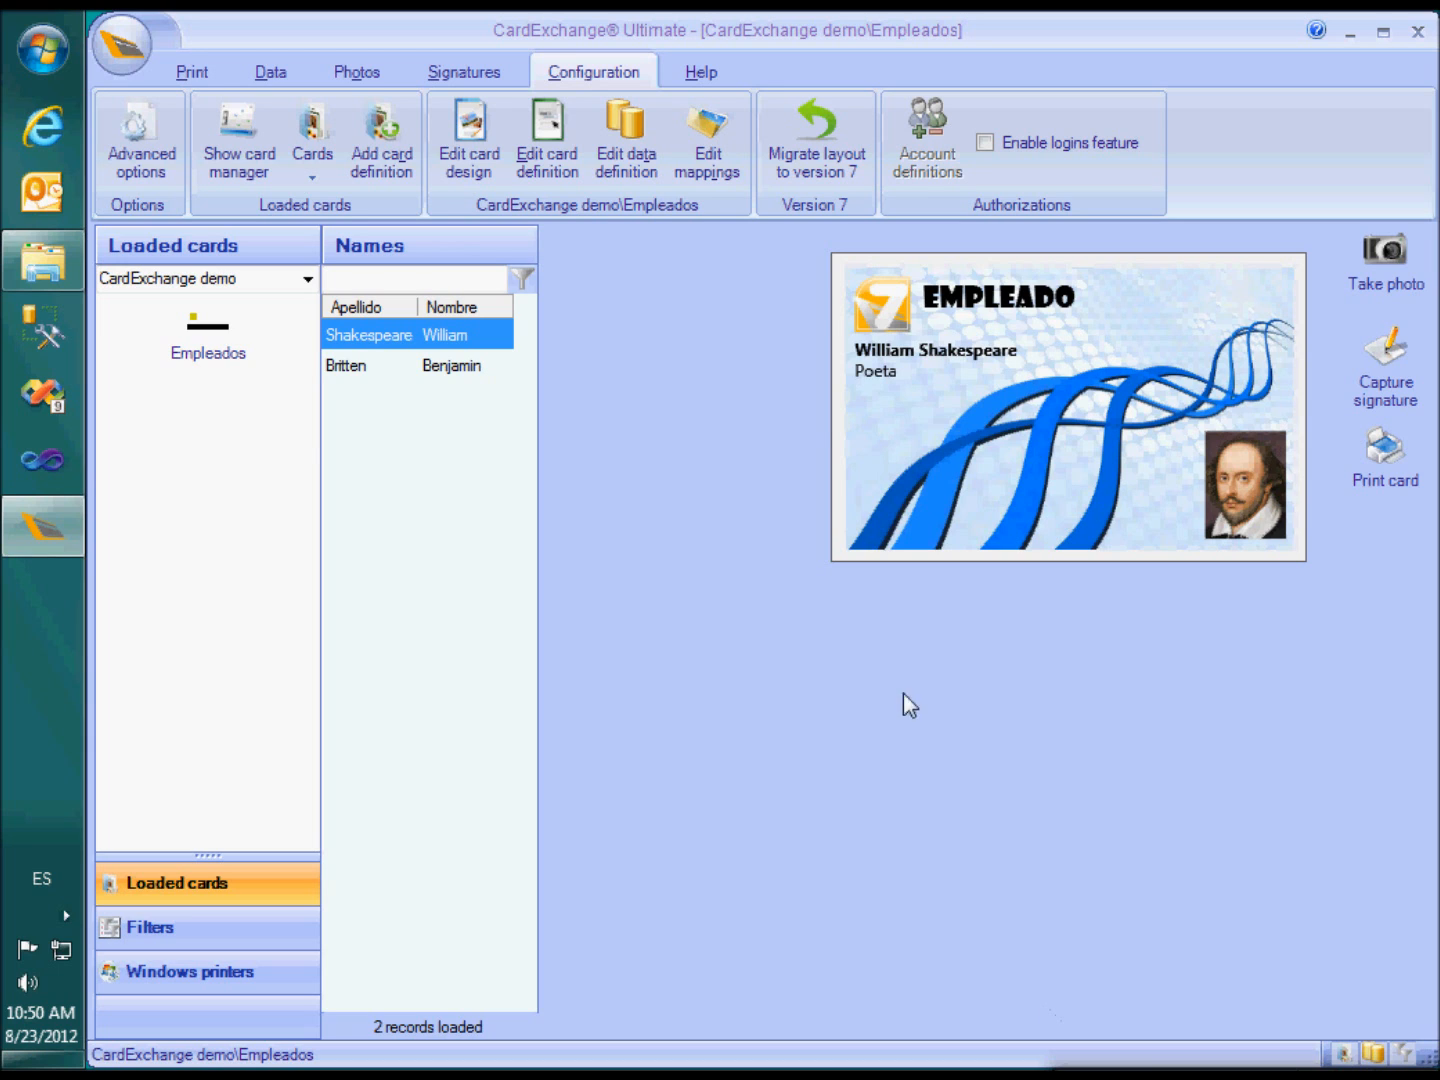
pyautogui.click(984, 143)
pyautogui.click(833, 645)
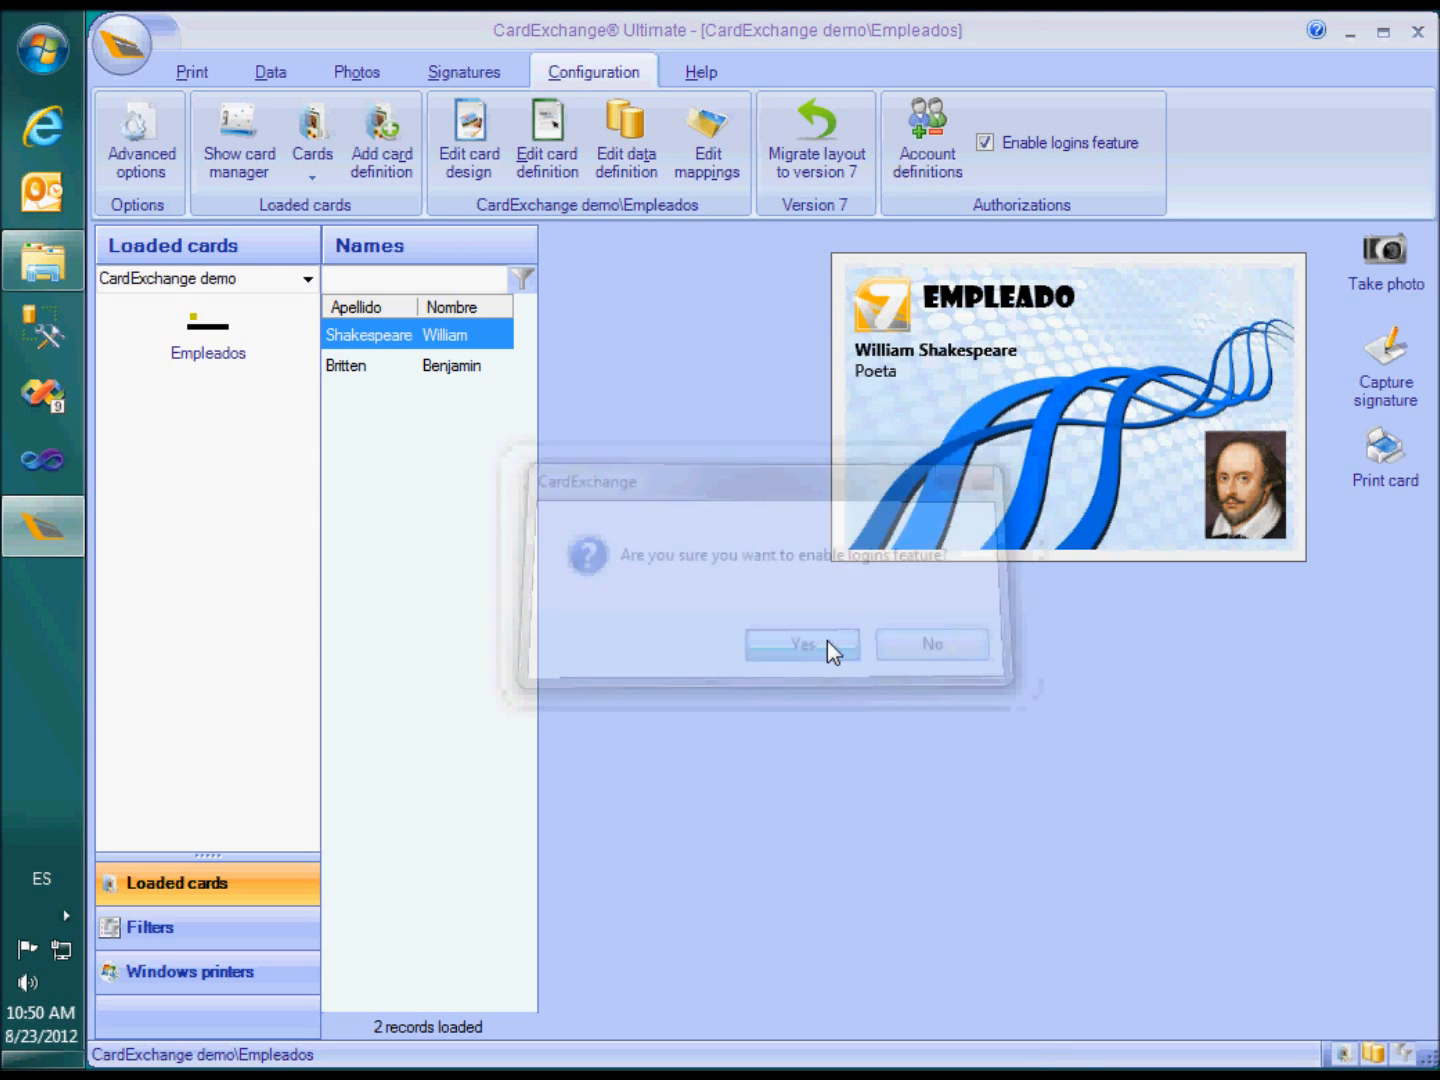
# In Account definitions, add the groups 'Print operator' and 'Photographer' and proceed to the users page
pyautogui.click(911, 148)
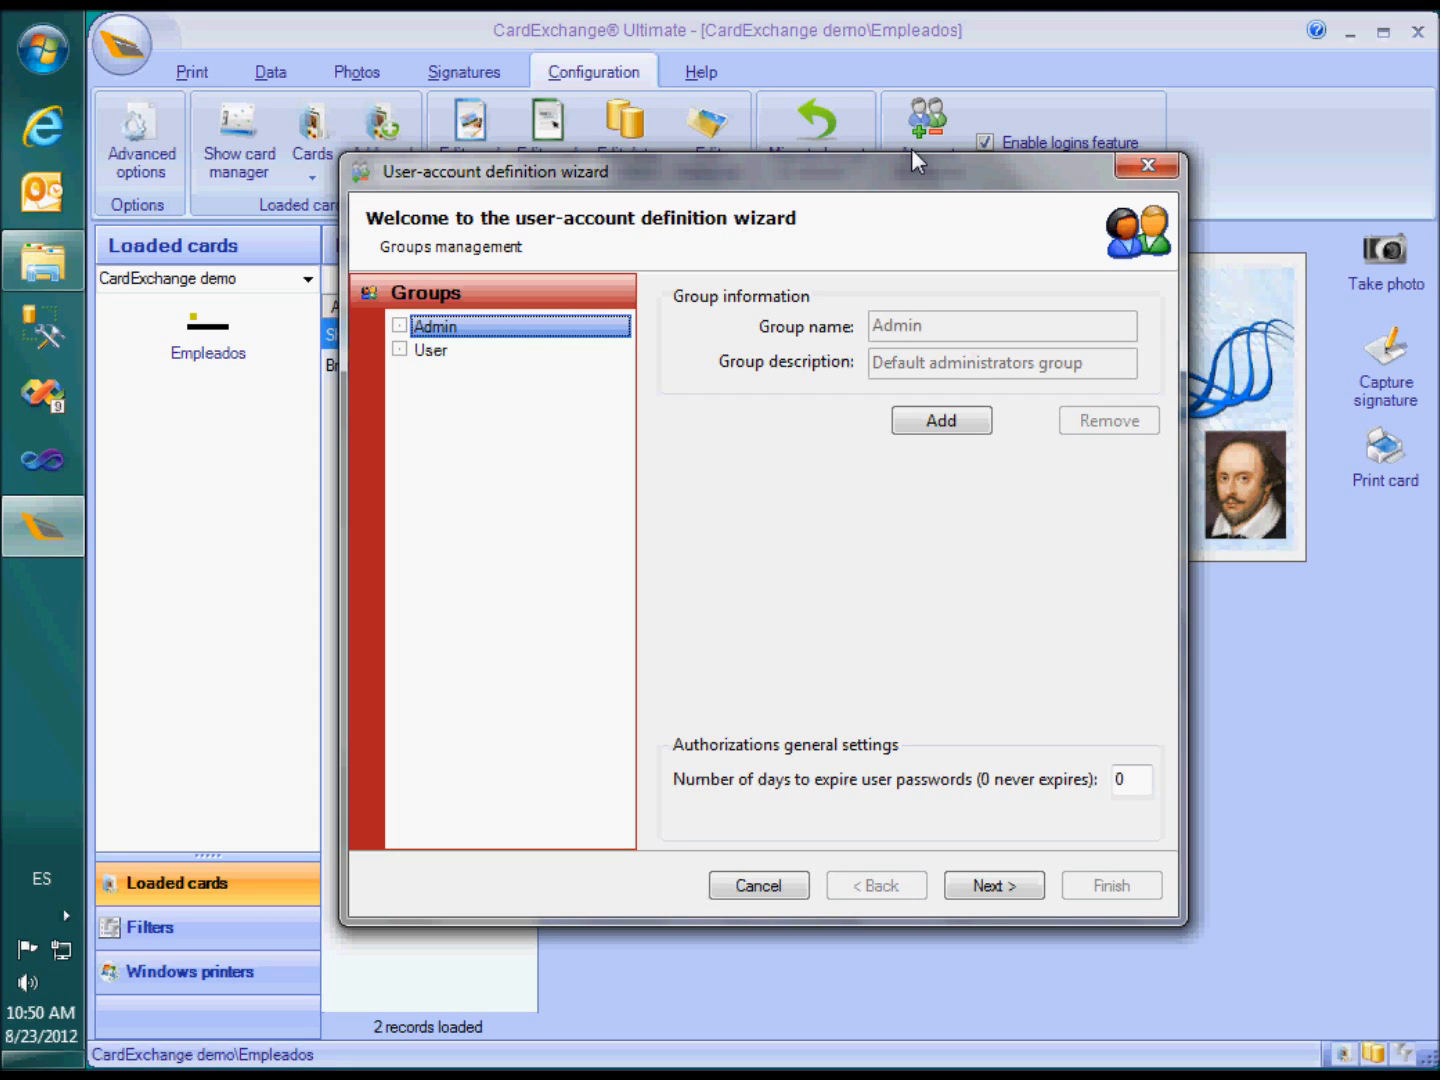
pyautogui.click(441, 351)
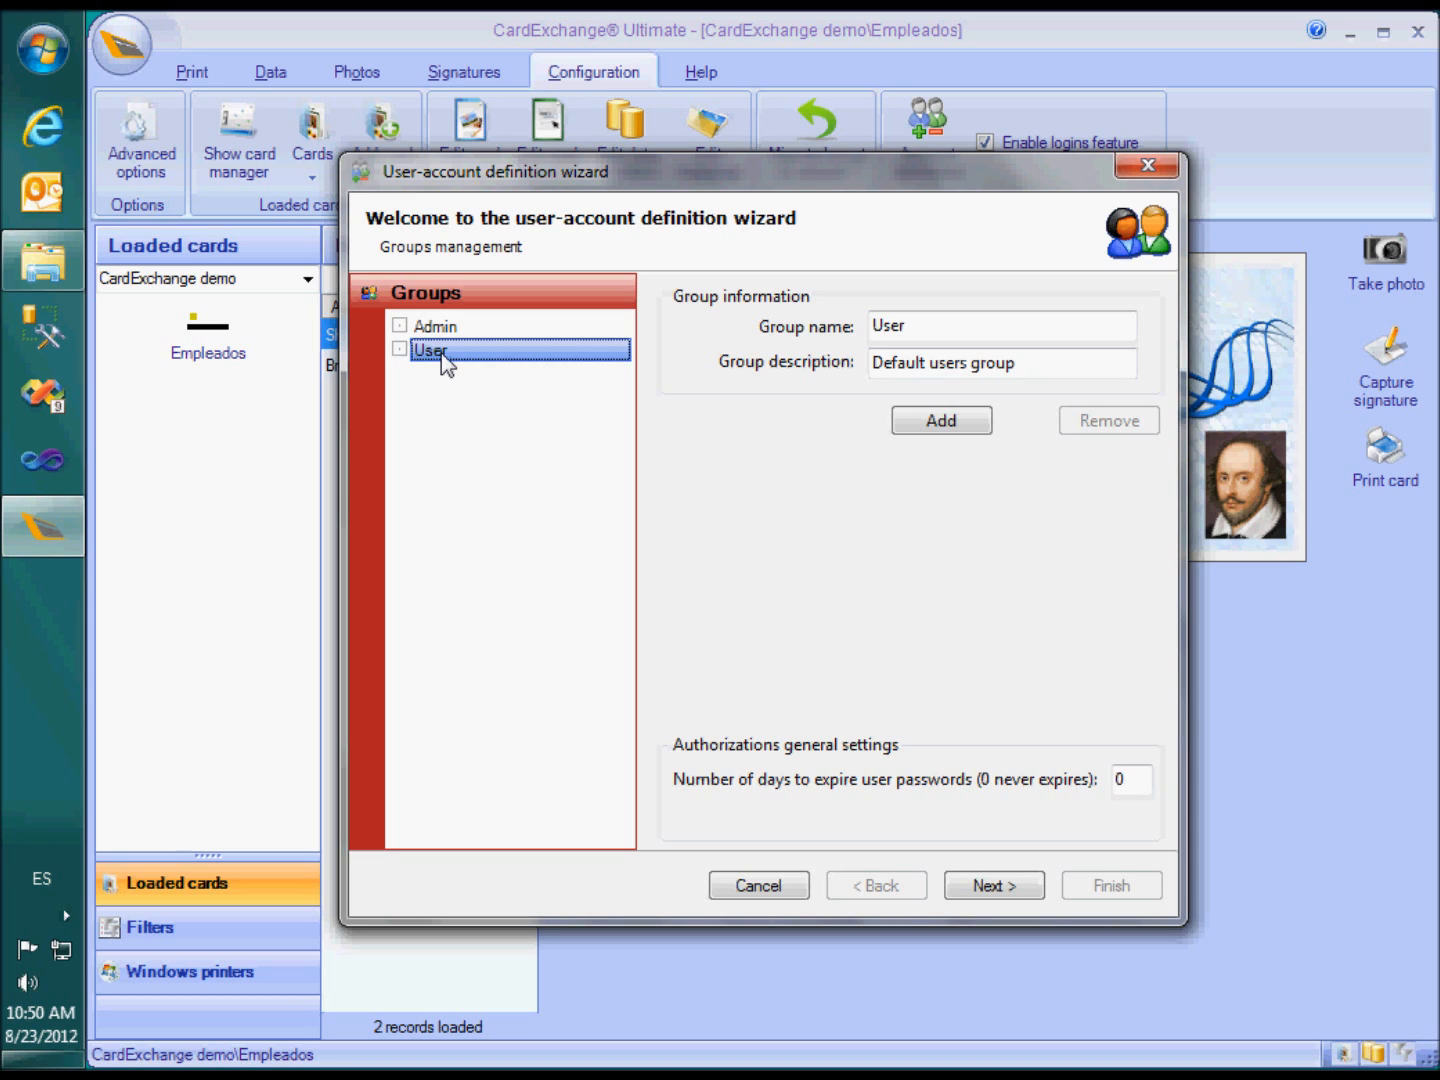
pyautogui.click(928, 423)
pyautogui.write('Print operator')
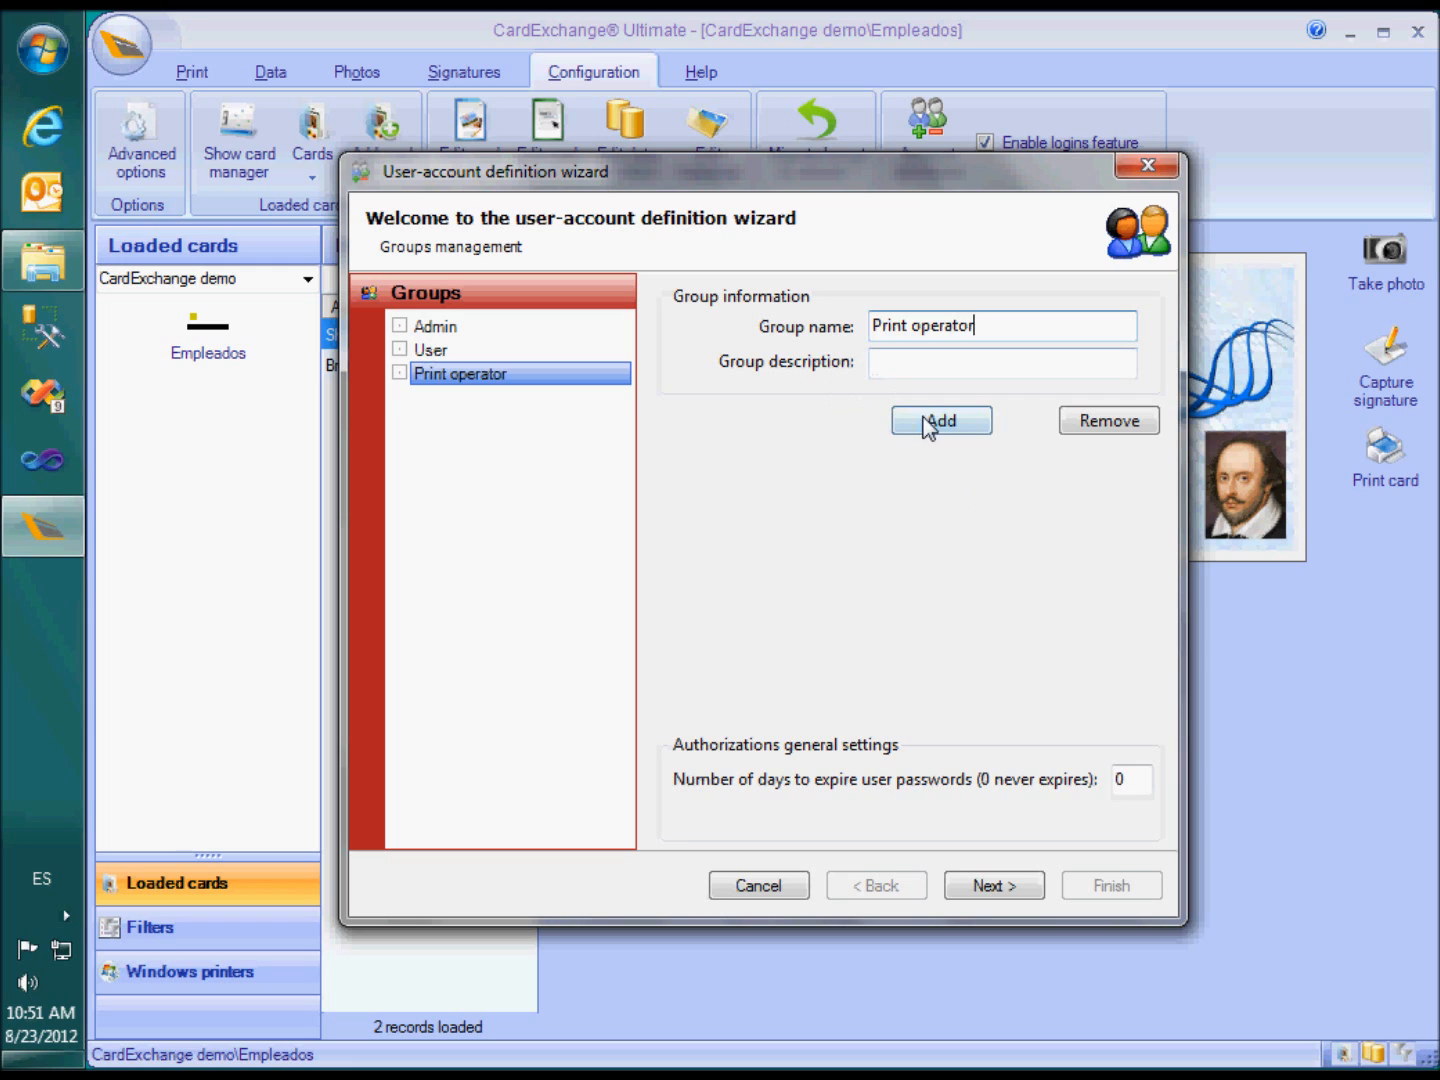
pyautogui.click(924, 420)
pyautogui.write('Photo')
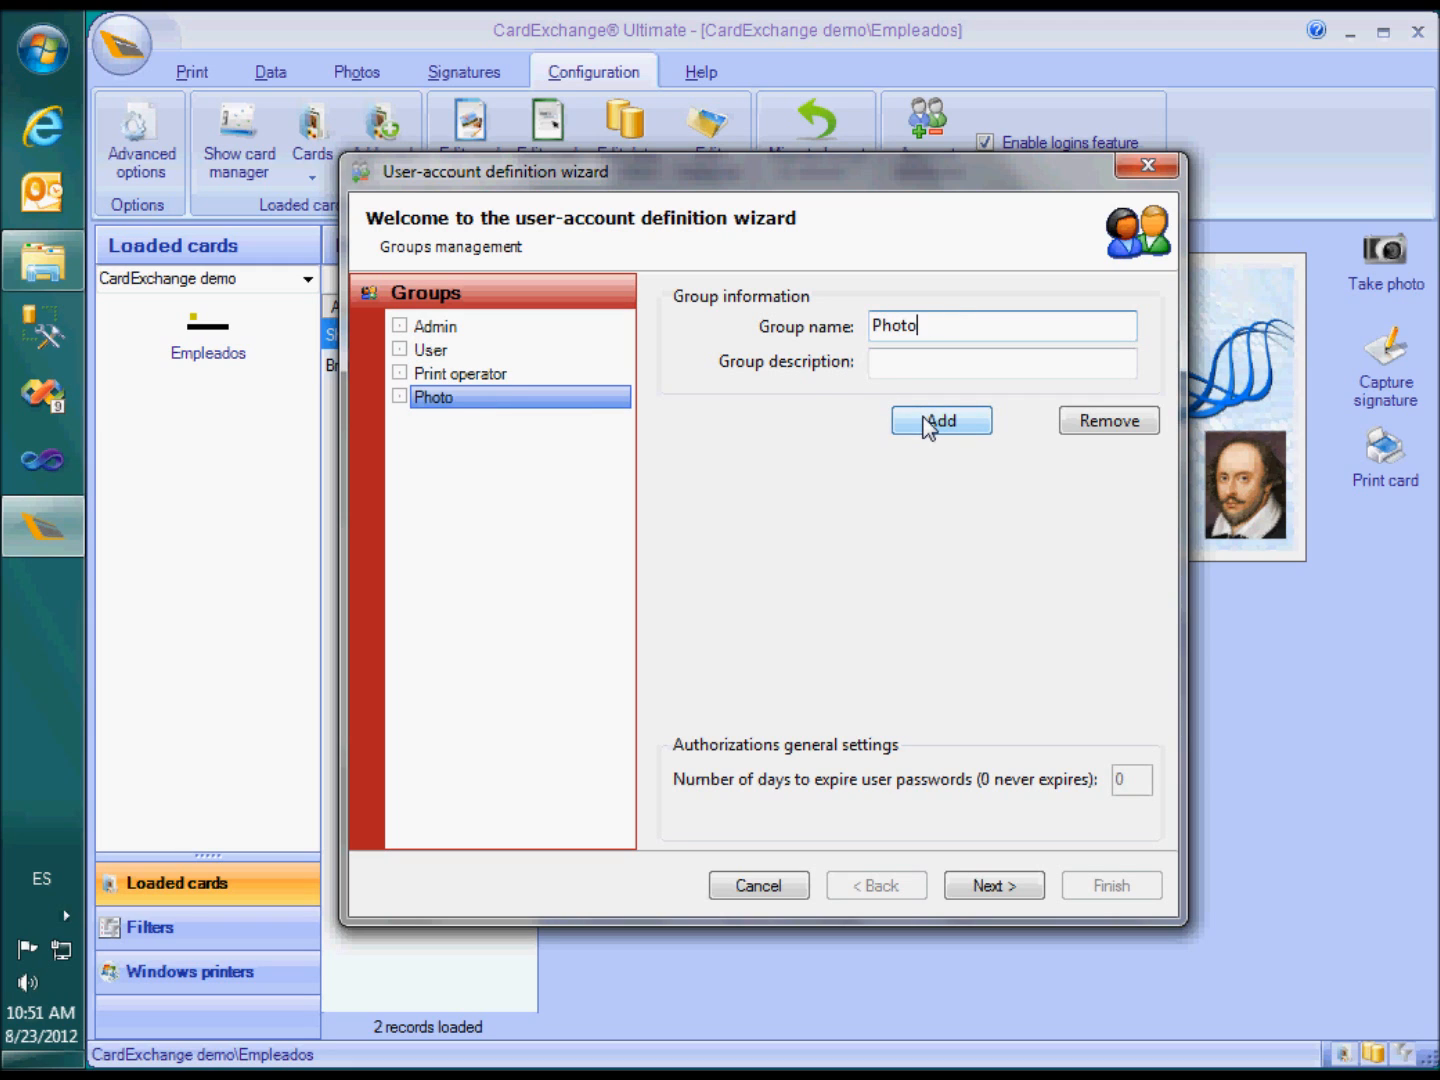
pyautogui.write('grapher')
pyautogui.click(988, 886)
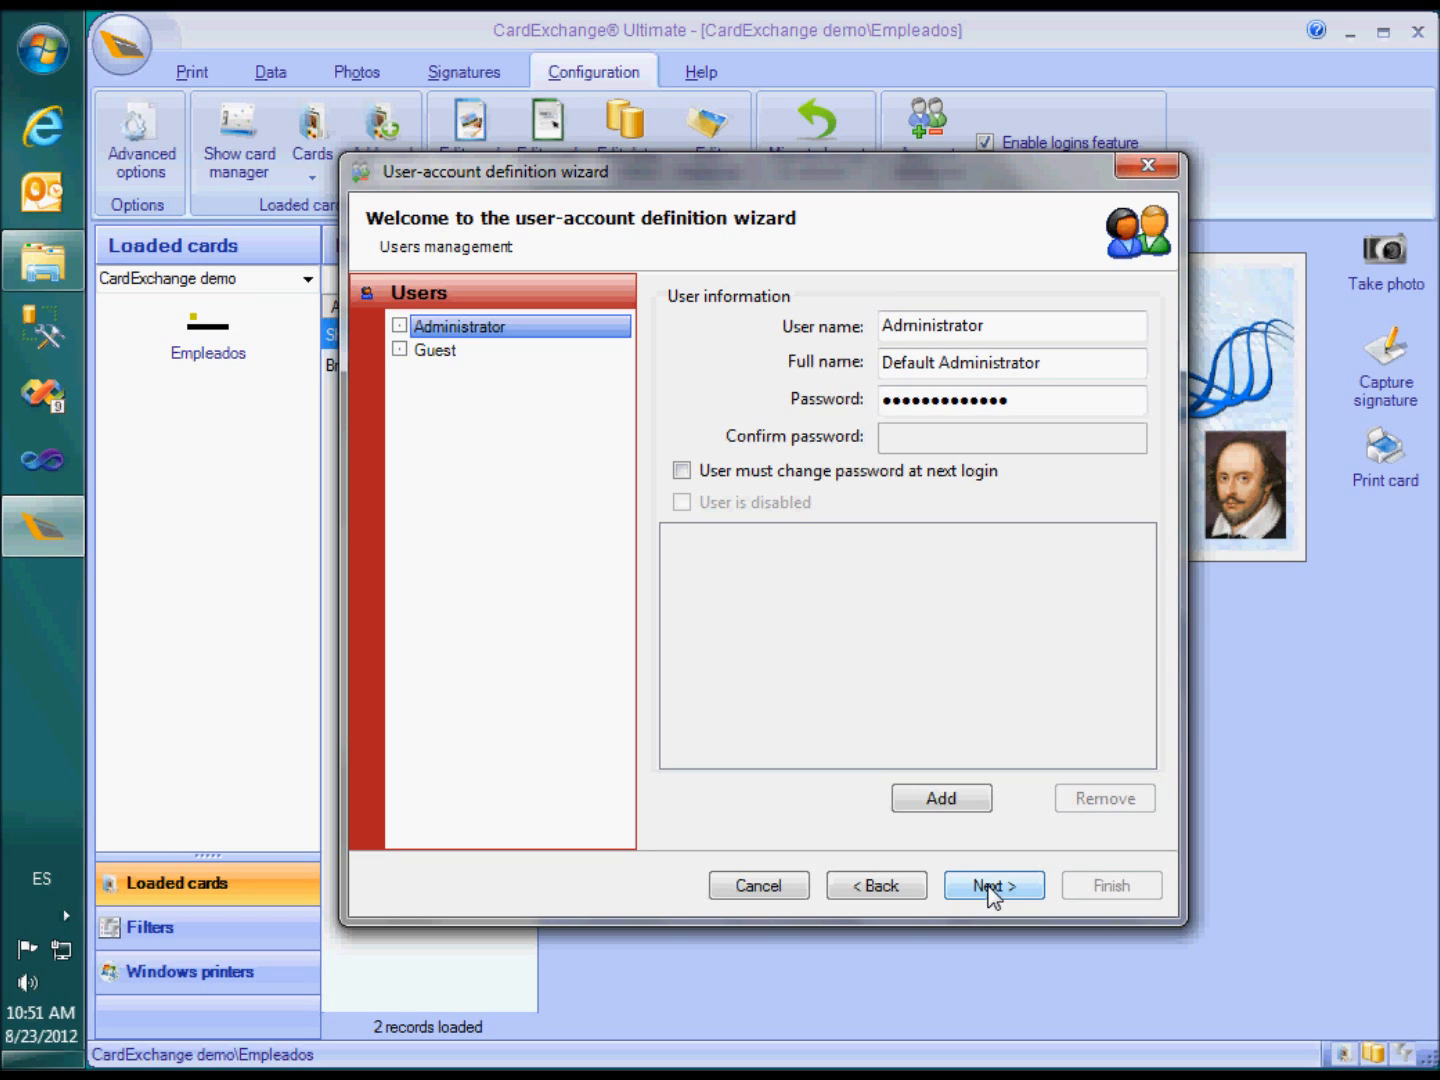
# Create user 'Print operator' with a password, assigned to the Print operator group
pyautogui.click(914, 798)
pyautogui.write('Print ')
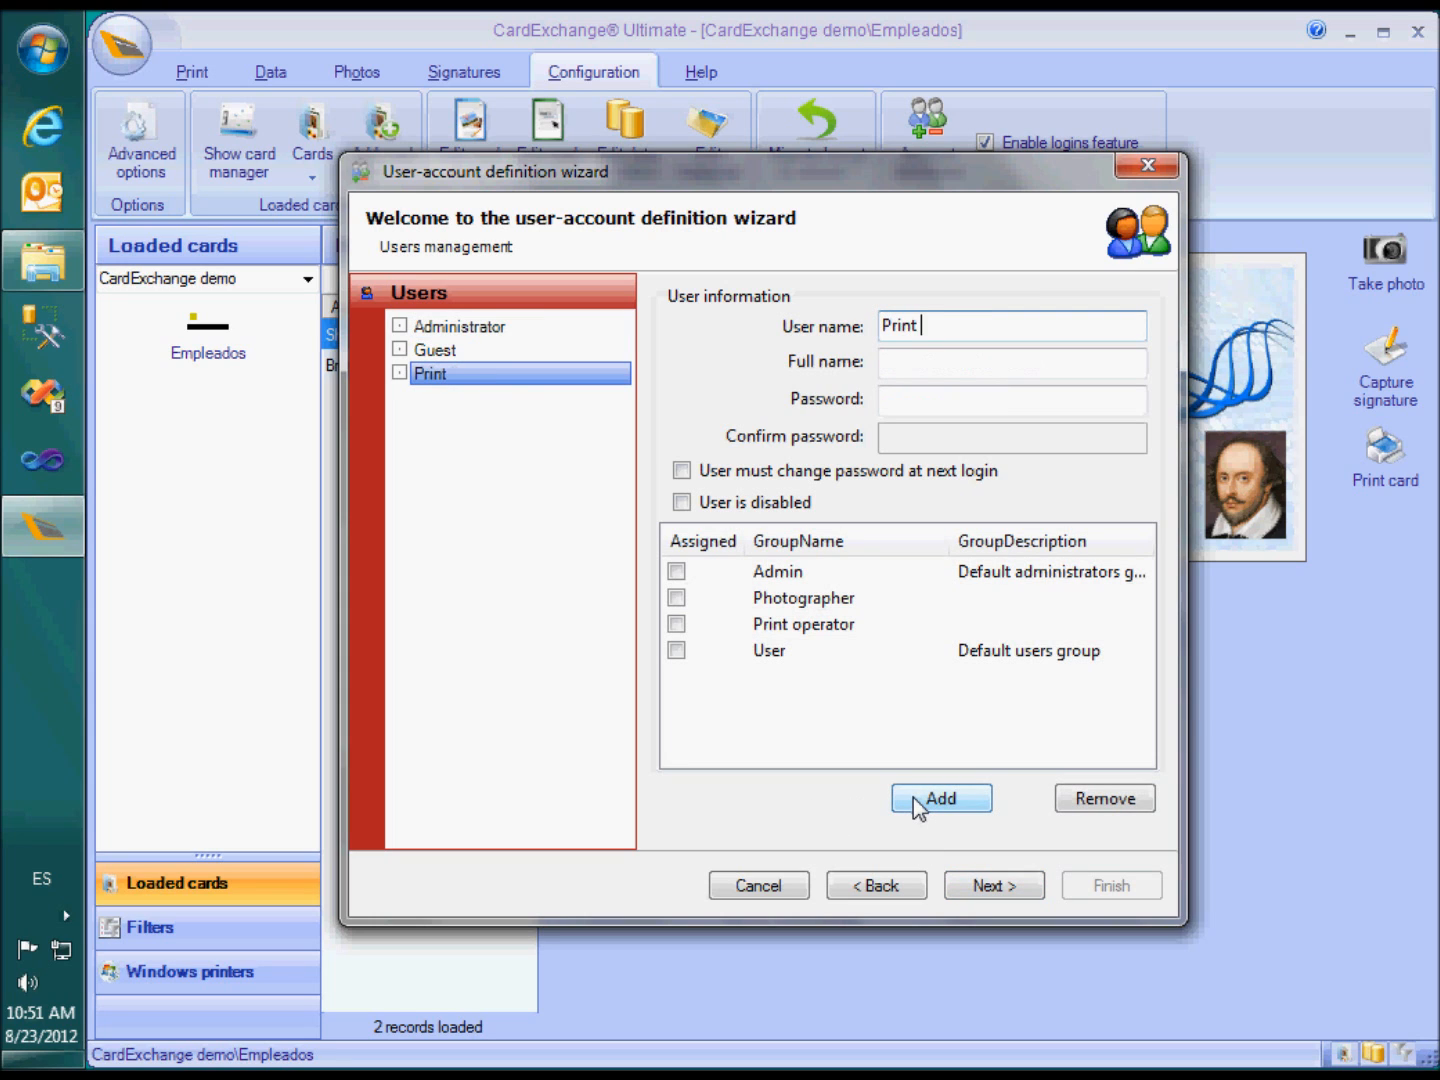
pyautogui.write('operator')
pyautogui.click(1010, 395)
pyautogui.write('print')
pyautogui.click(1012, 437)
pyautogui.write('print')
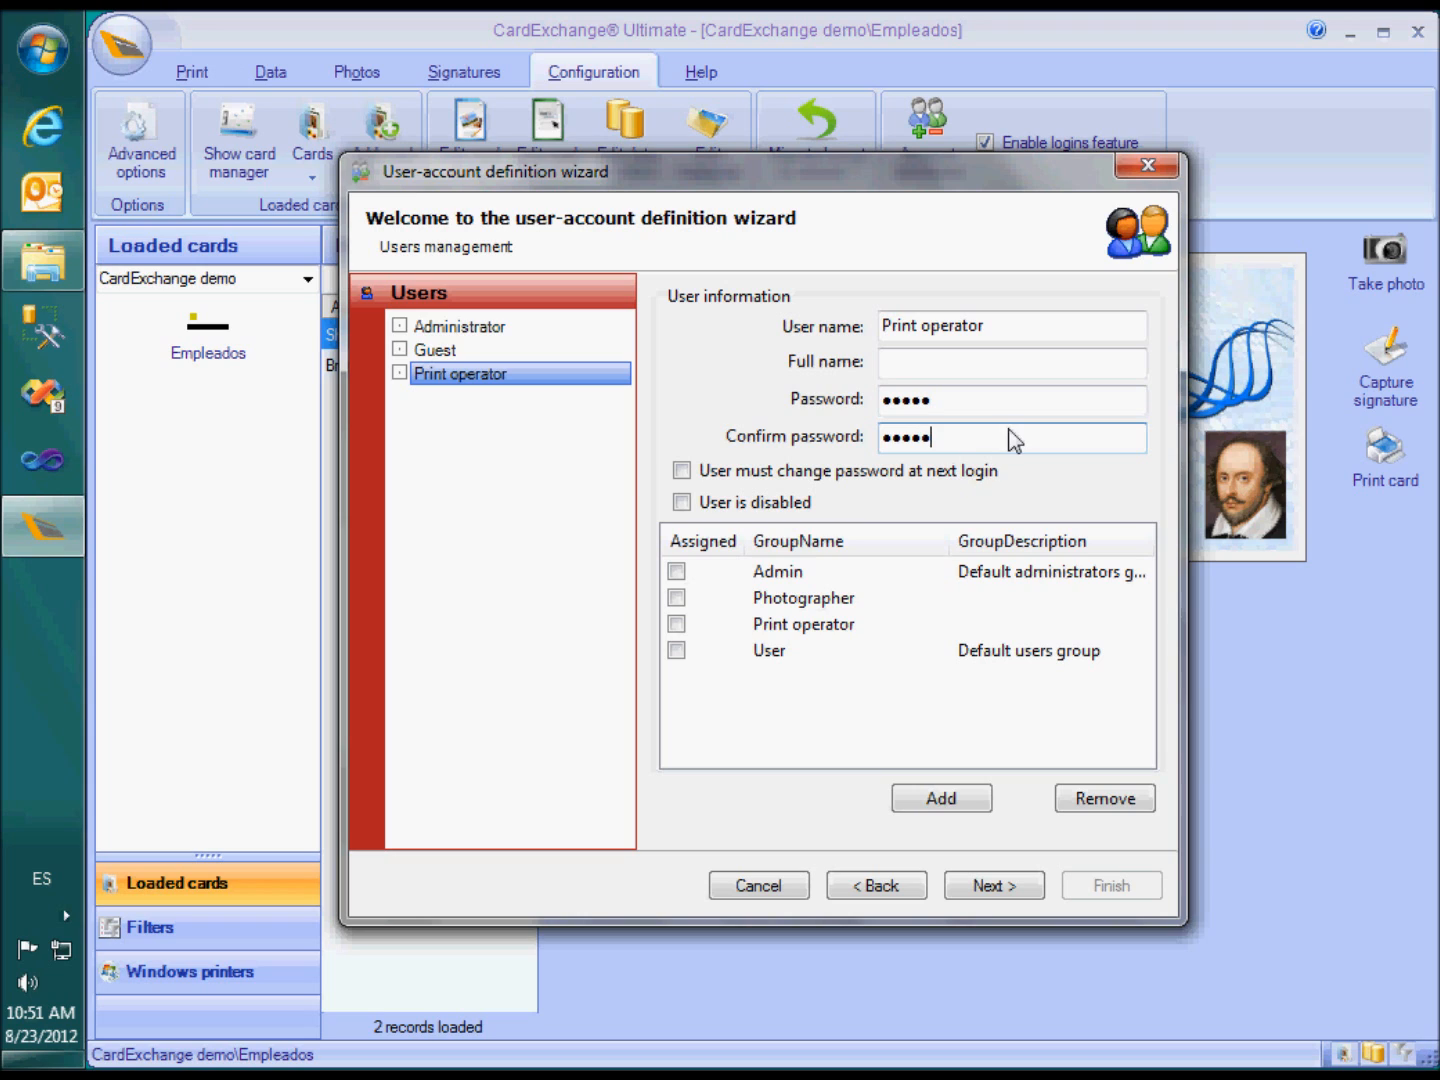
pyautogui.click(677, 624)
# Create user 'Photographer' with a password, assigned to the Photographer group
pyautogui.click(941, 803)
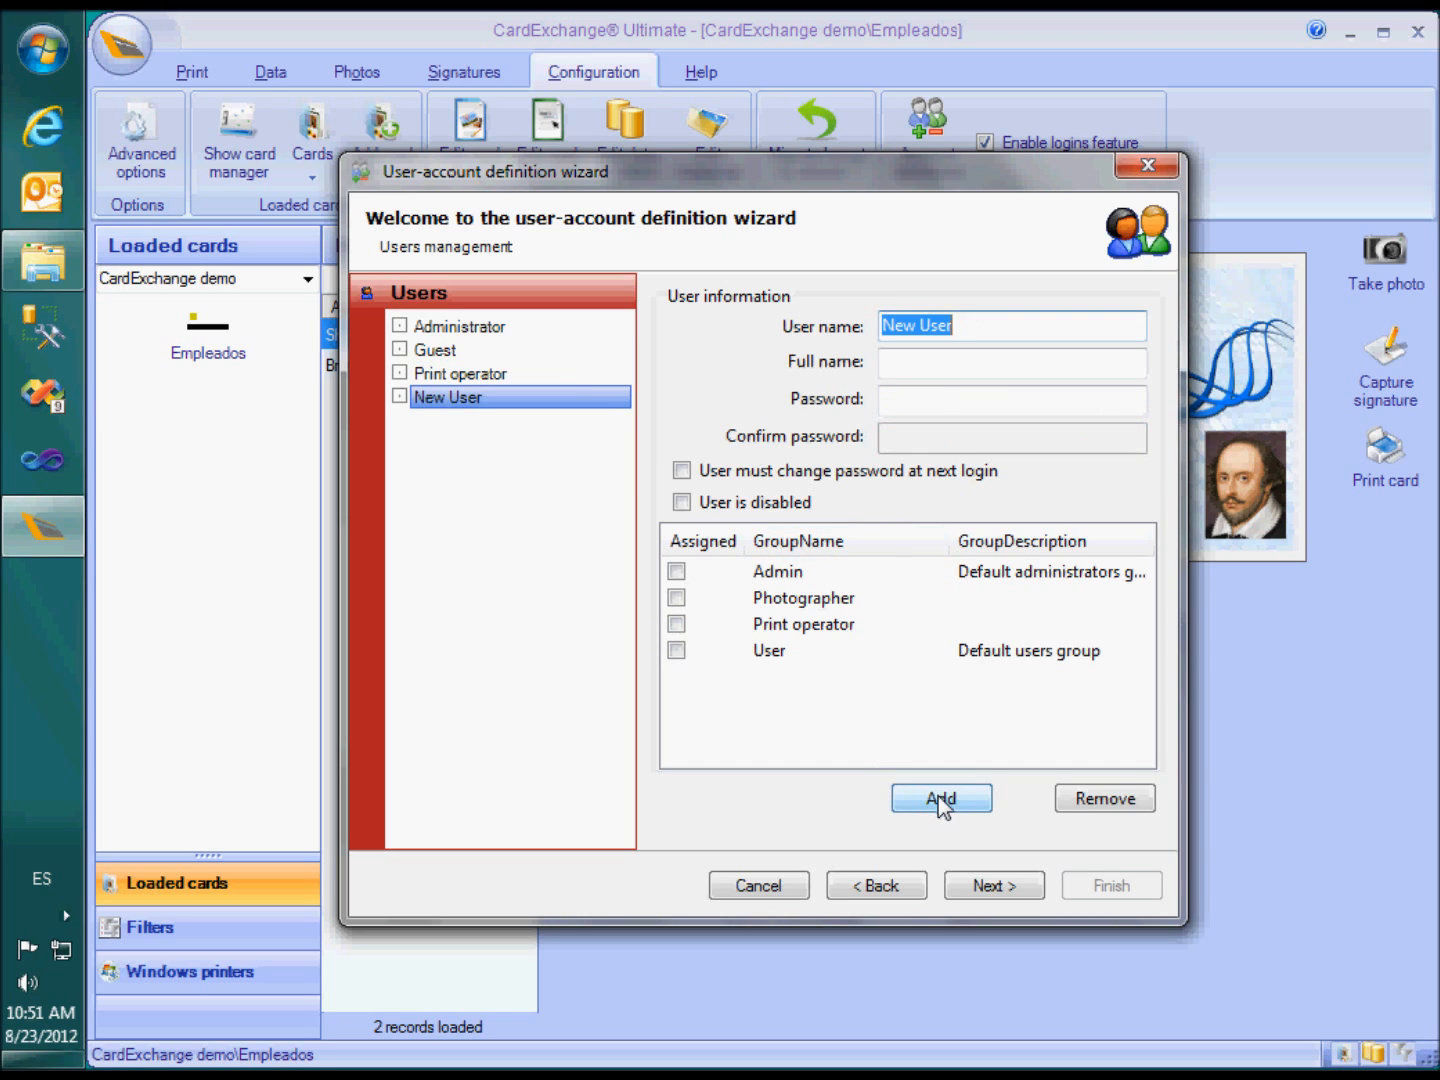
pyautogui.write('Photographer')
pyautogui.press('Tab')
pyautogui.press('Tab')
pyautogui.write('•••••')
pyautogui.press('Tab')
pyautogui.write('•••••')
pyautogui.click(677, 598)
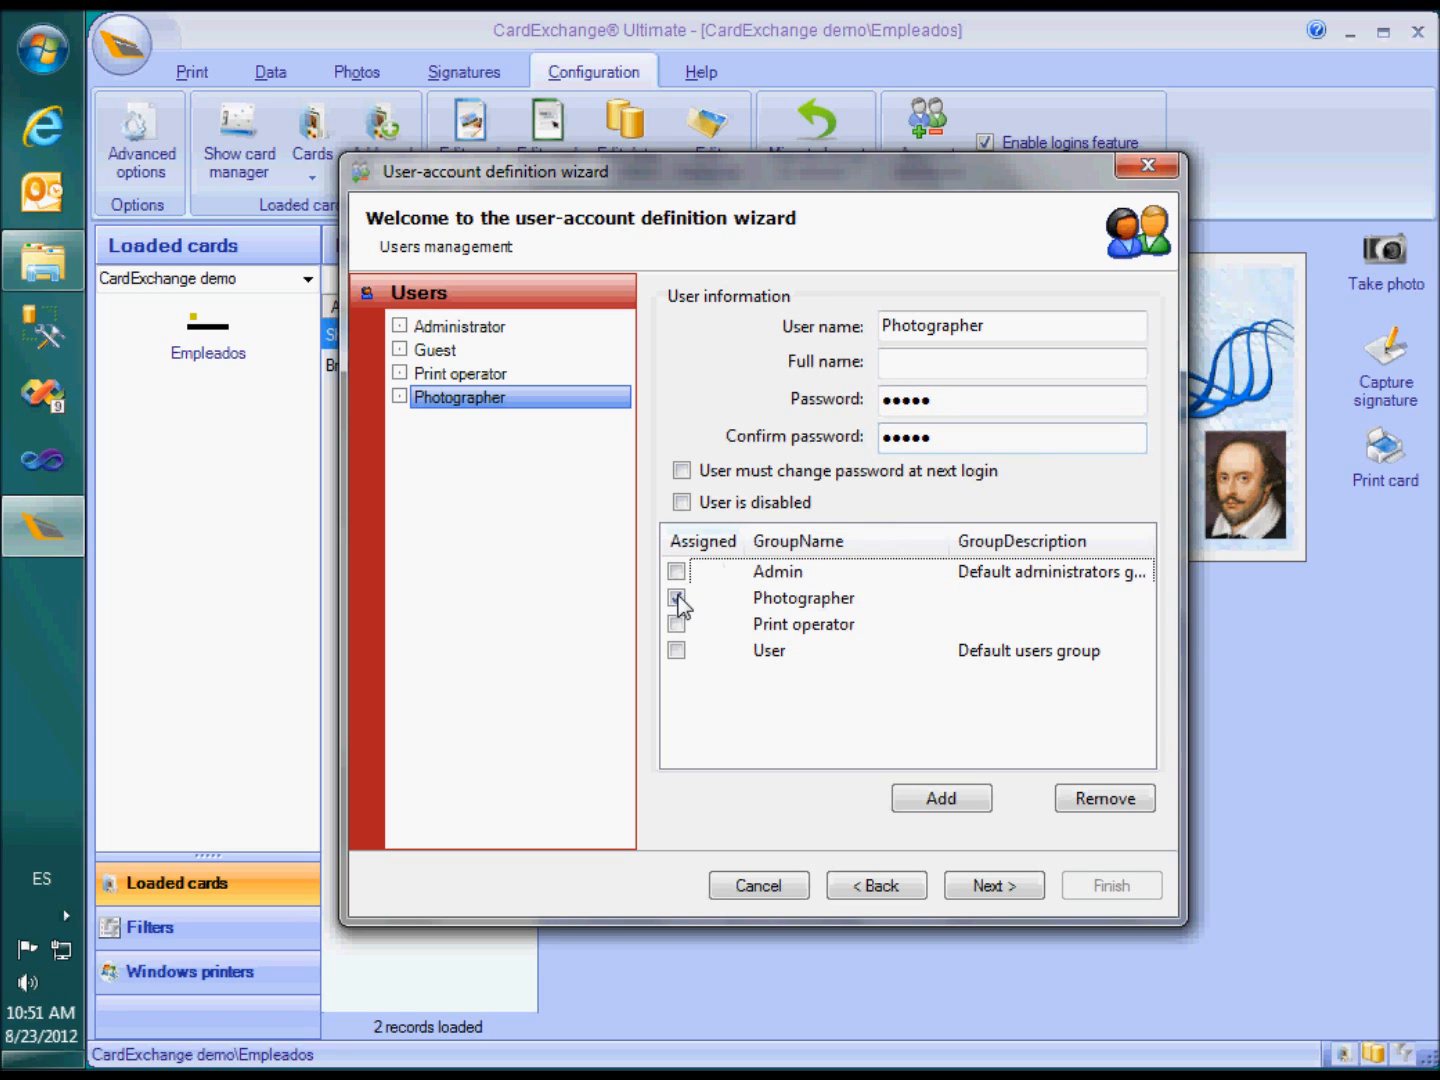
# Create user 'Supervisor' with a password in both Photographer and Print operator groups
pyautogui.click(943, 805)
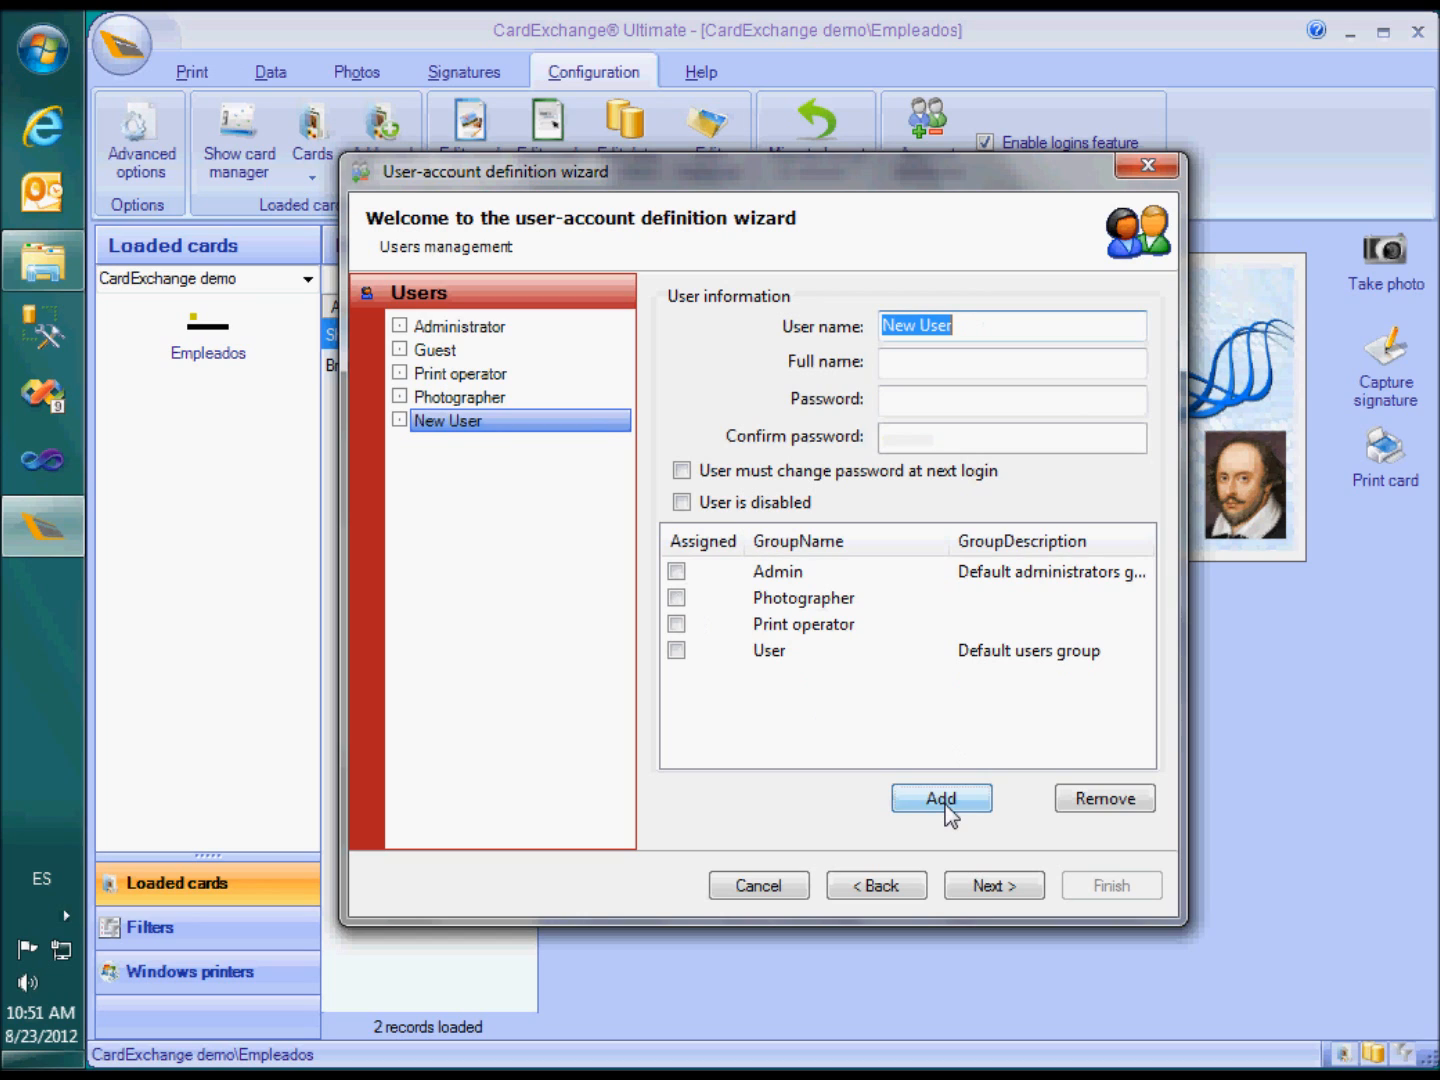
pyautogui.write('Supervisor')
pyautogui.press('Tab')
pyautogui.press('Tab')
pyautogui.write('•••••')
pyautogui.press('Tab')
pyautogui.write('•••••')
pyautogui.click(676, 598)
pyautogui.click(677, 625)
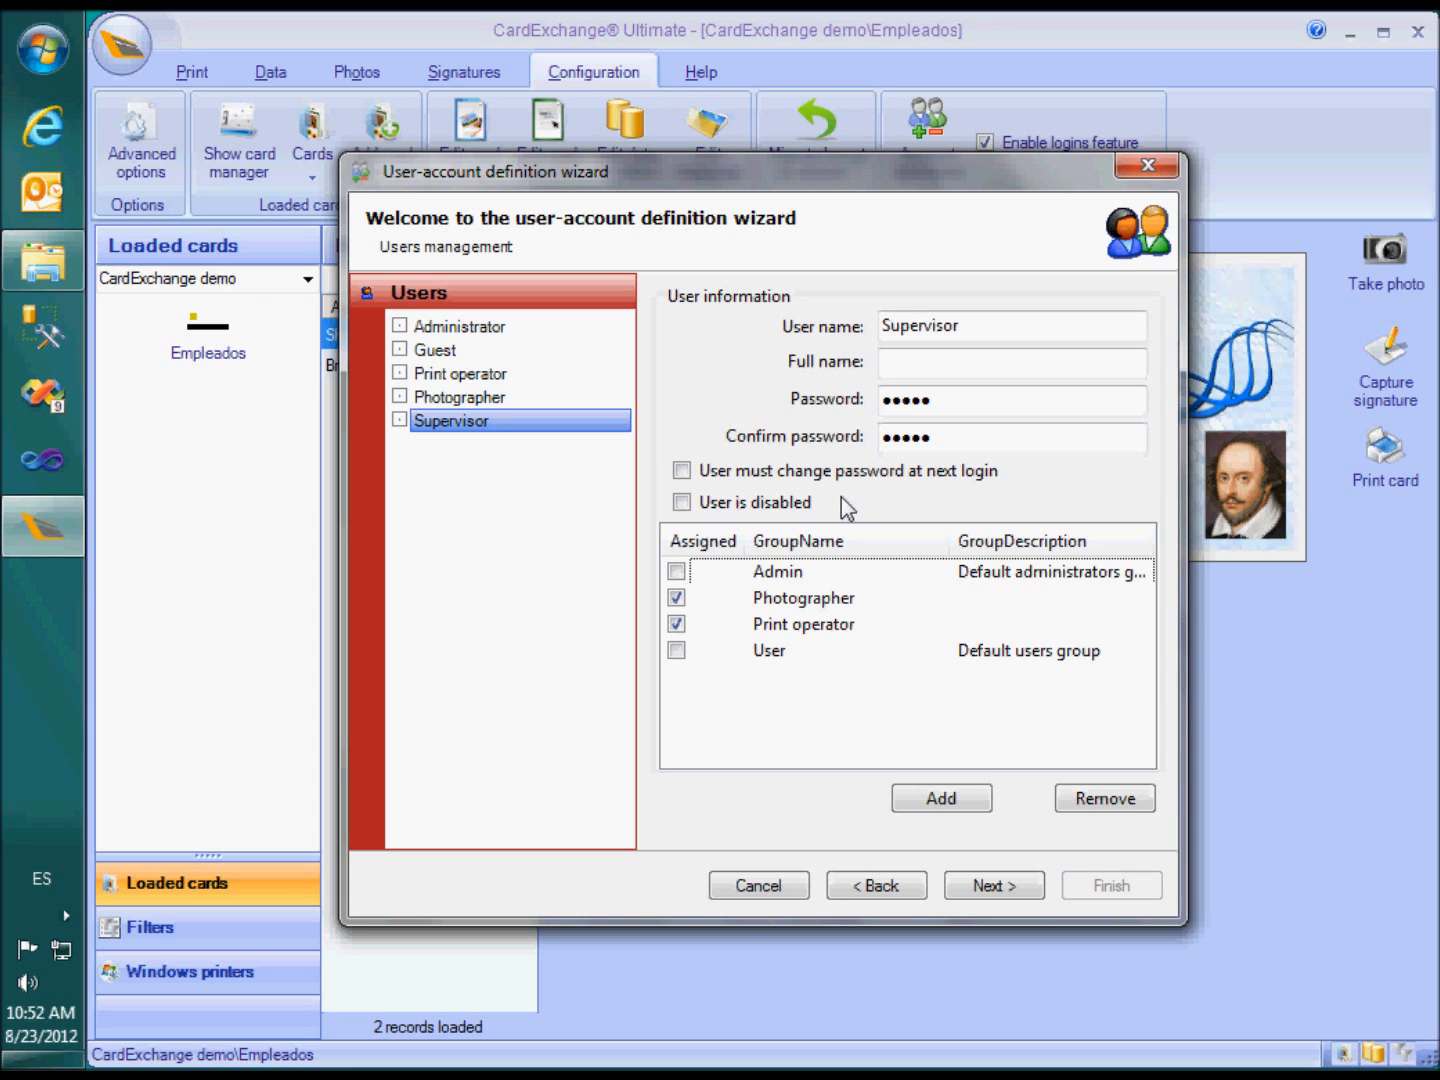
pyautogui.click(987, 902)
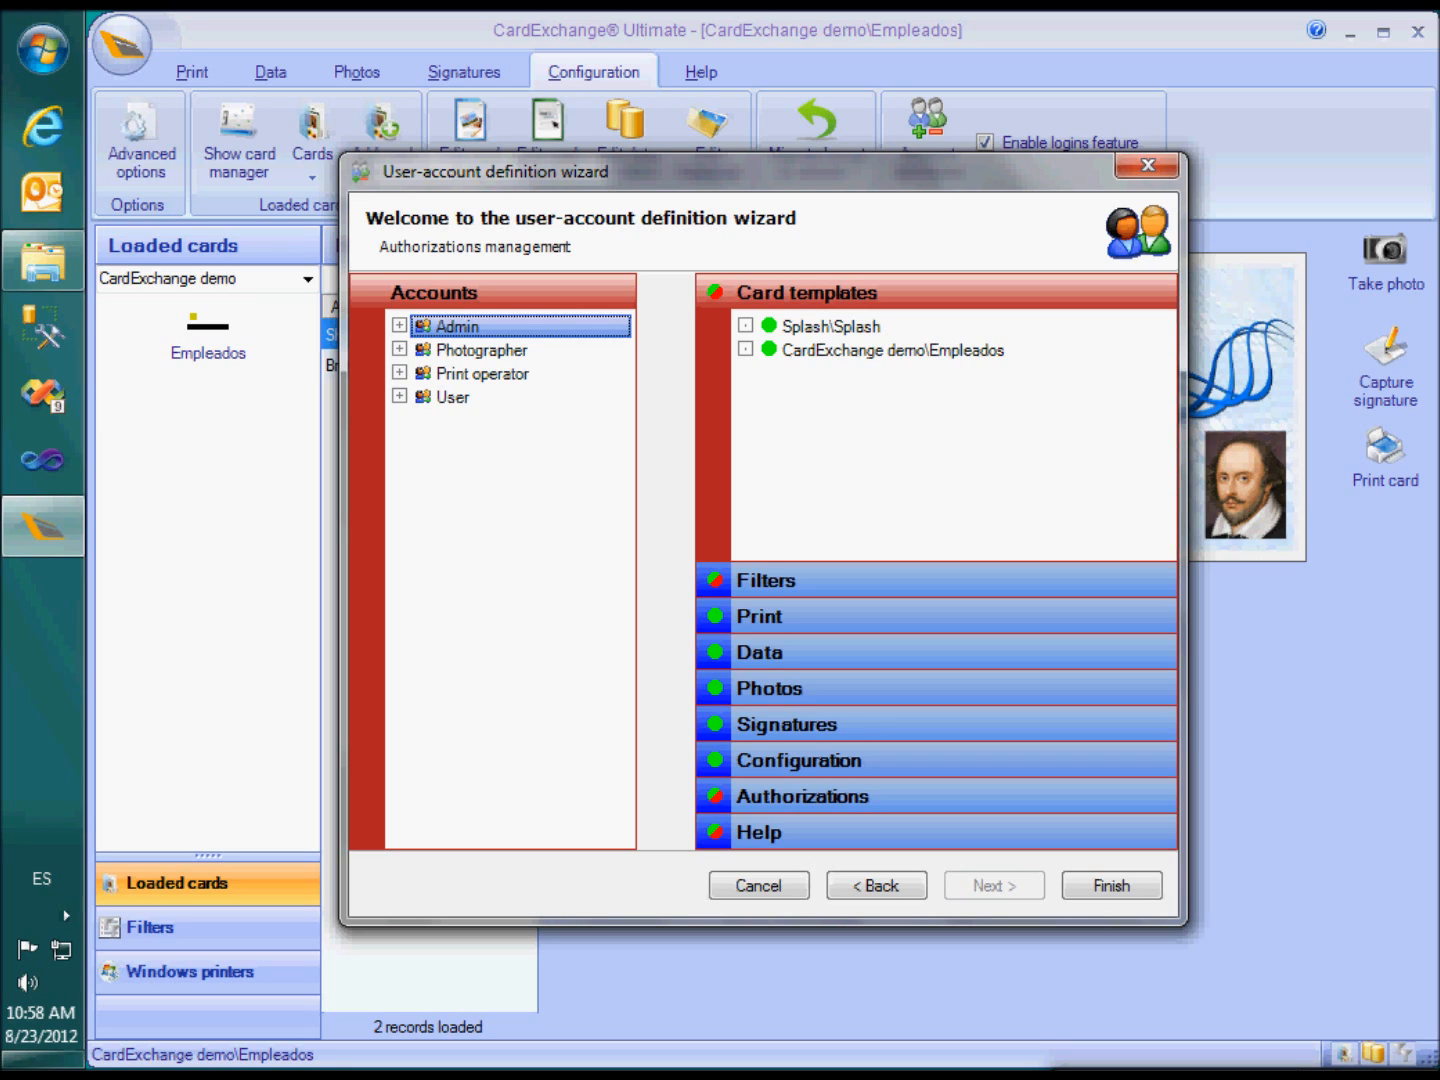
# Expand then collapse the Photographer and Print operator groups, and select the Photographer account
pyautogui.click(399, 350)
pyautogui.click(400, 420)
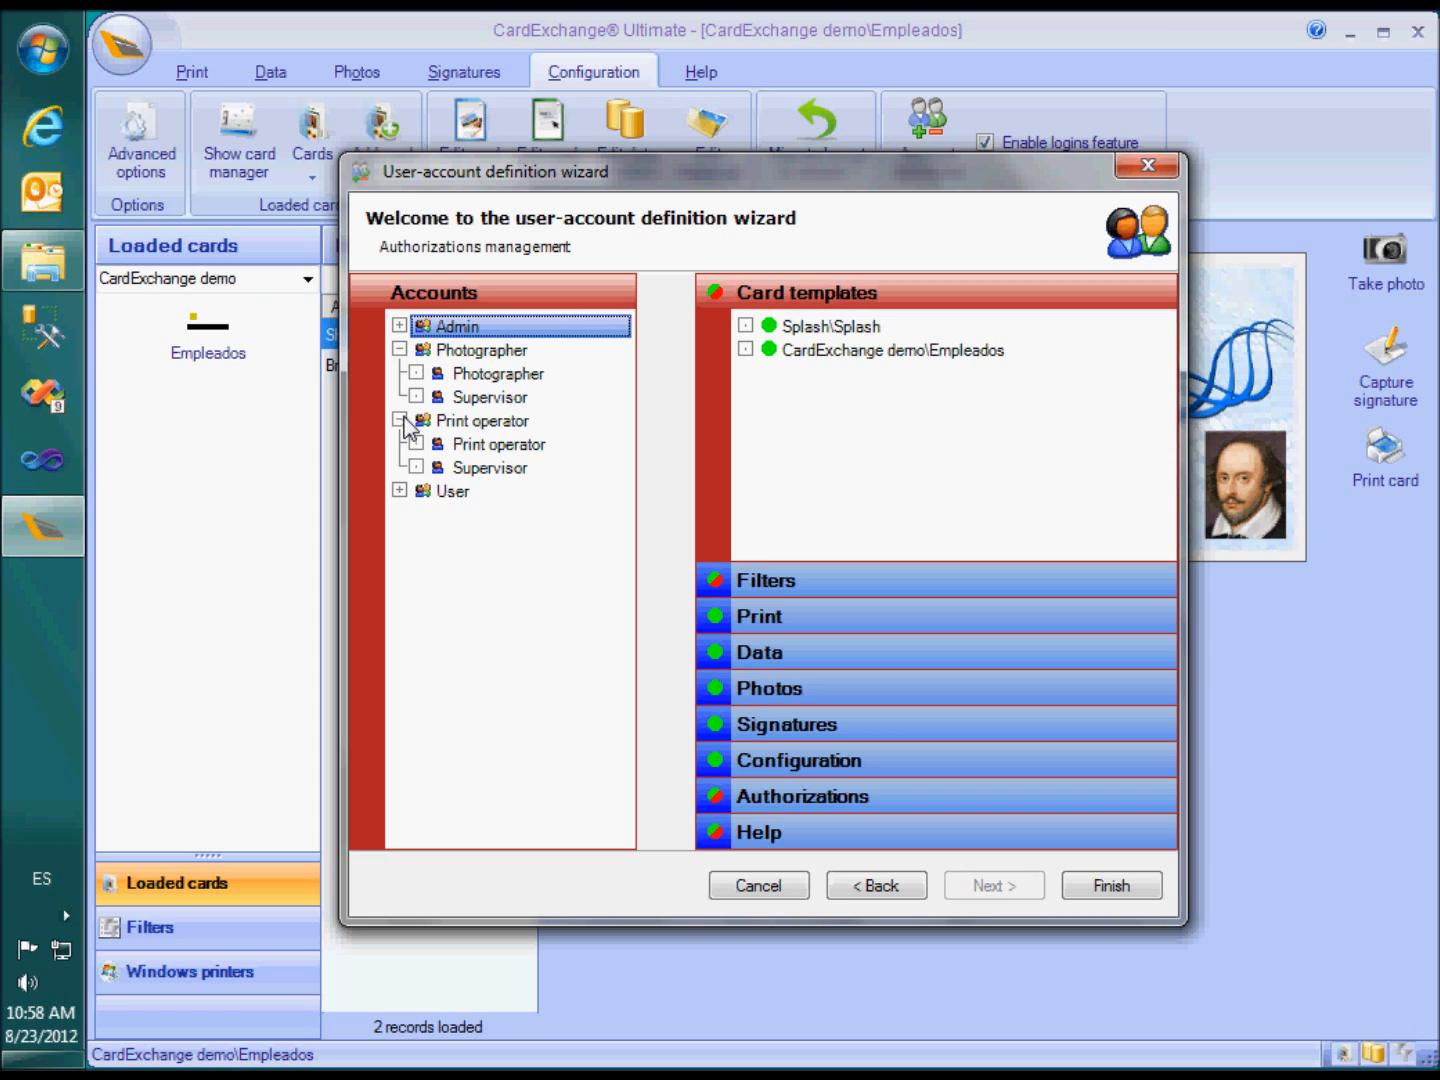
pyautogui.click(400, 421)
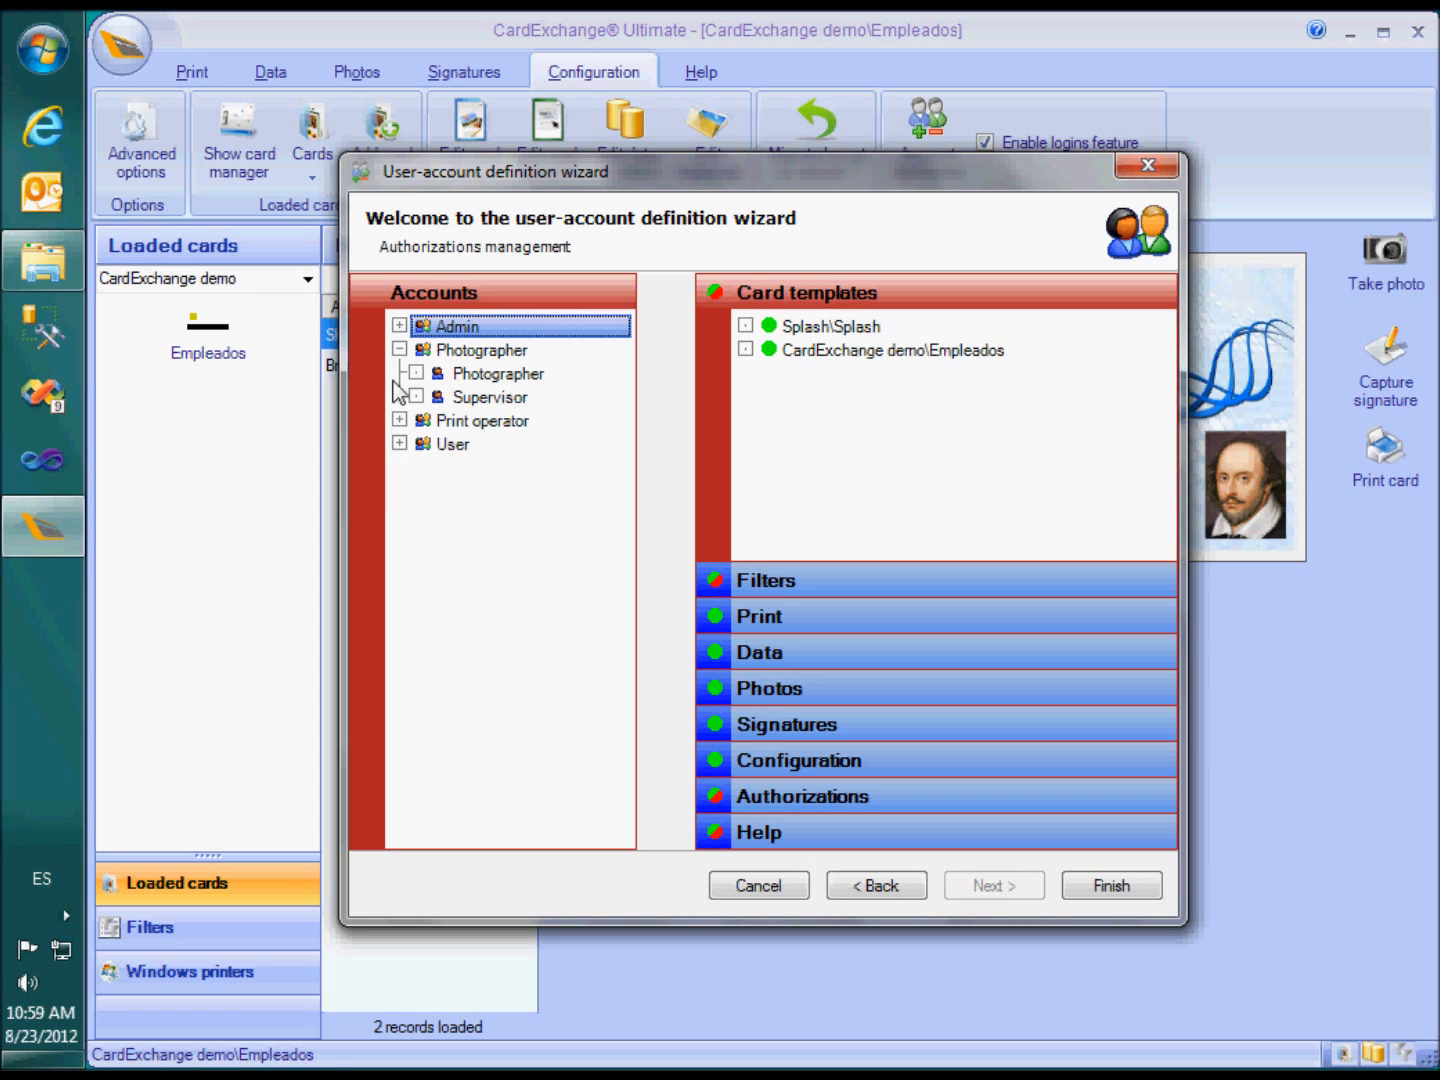
pyautogui.click(399, 350)
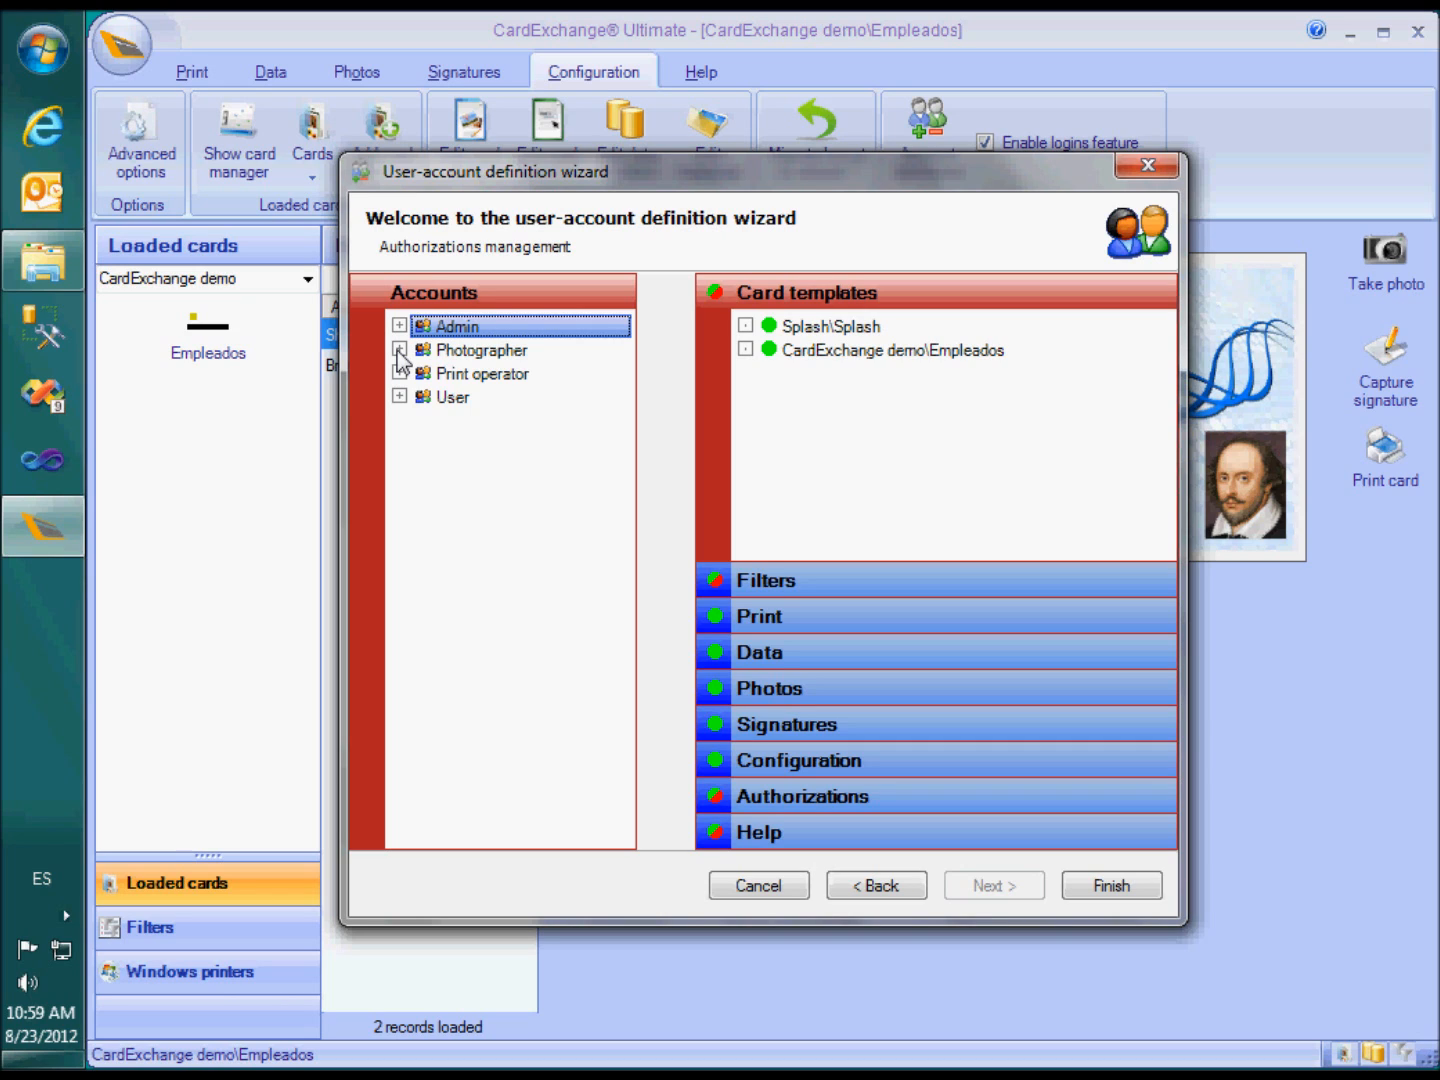
pyautogui.click(464, 355)
# Deny Photographer the Splash\Splash card template and all Print permissions
pyautogui.click(769, 328)
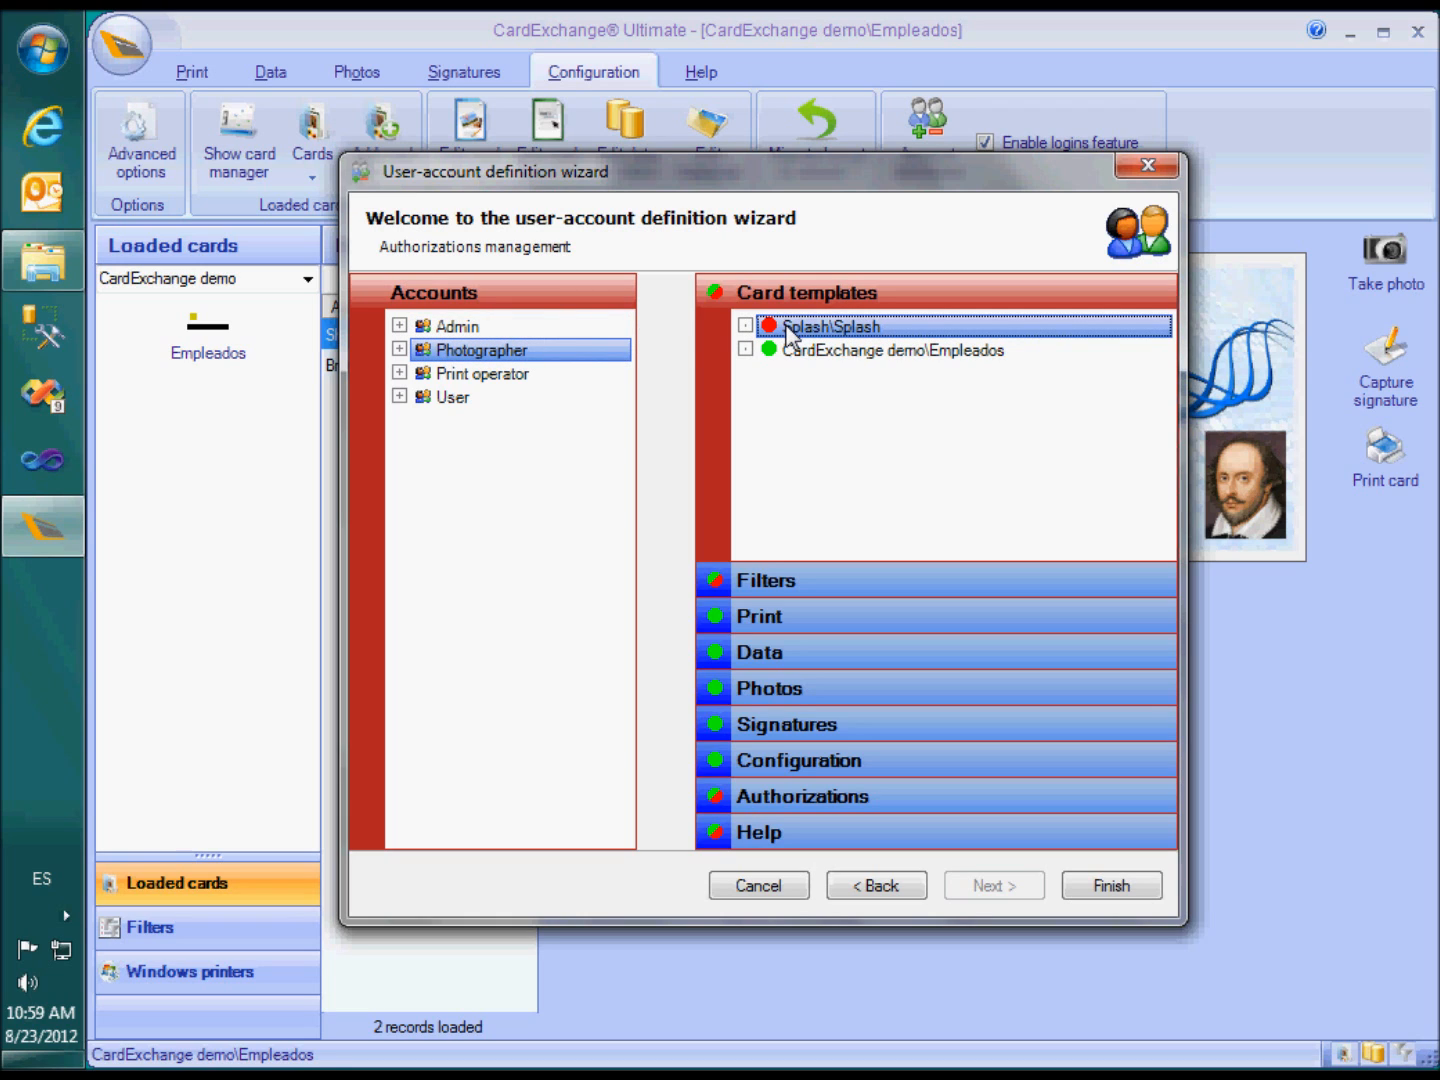
pyautogui.click(832, 578)
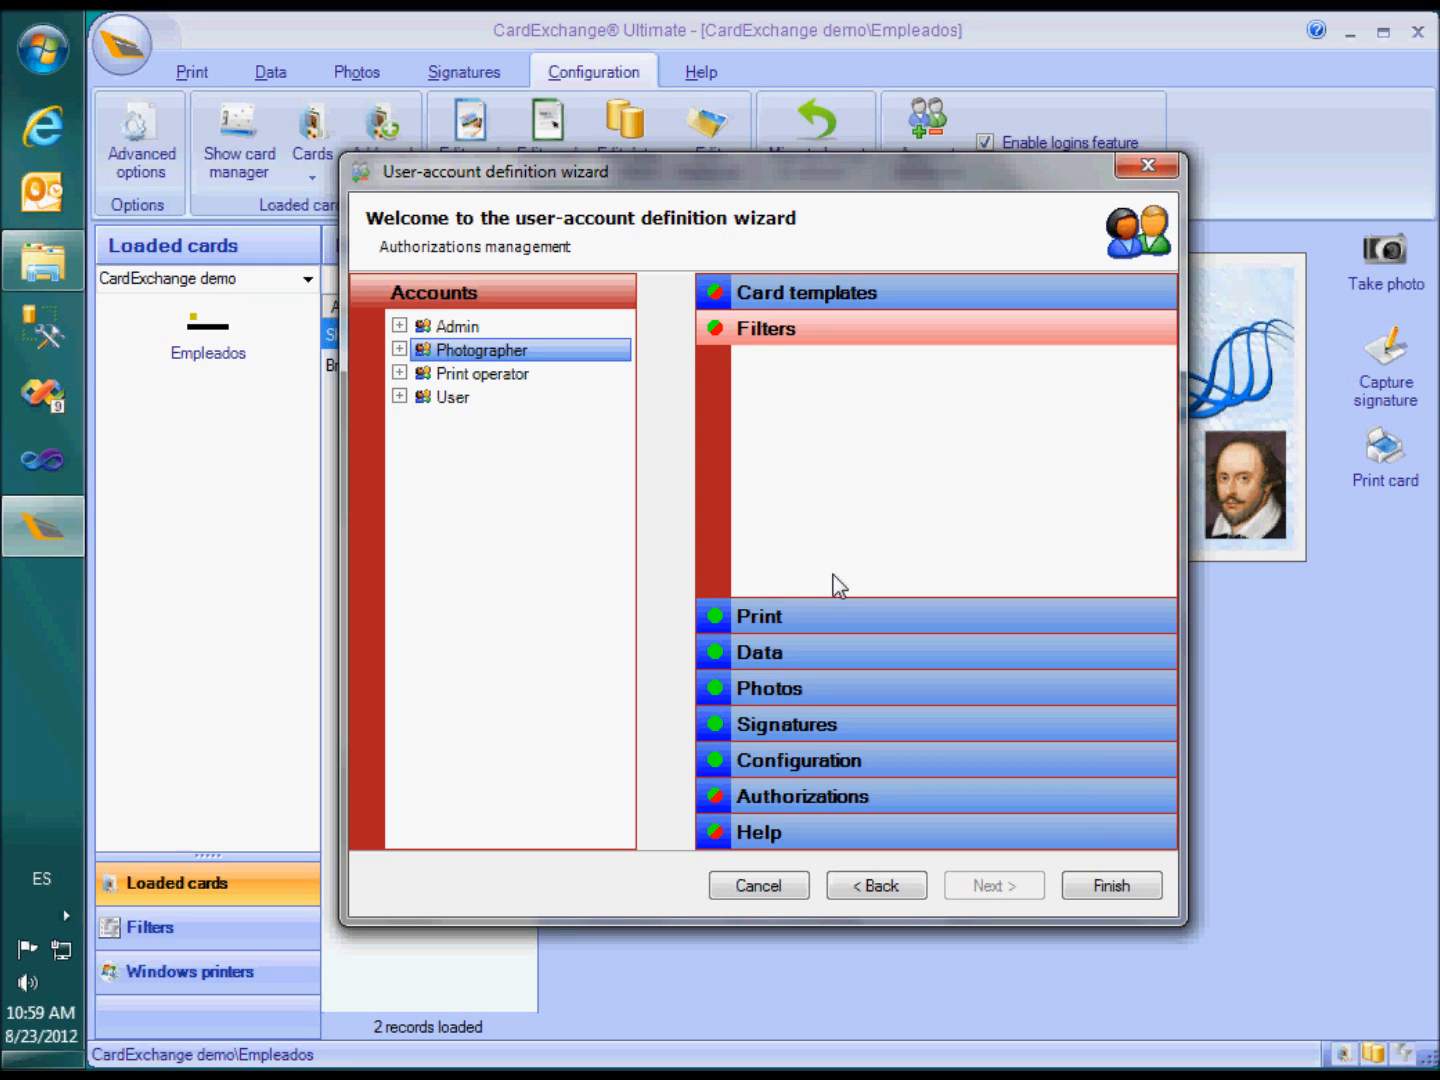
pyautogui.click(837, 614)
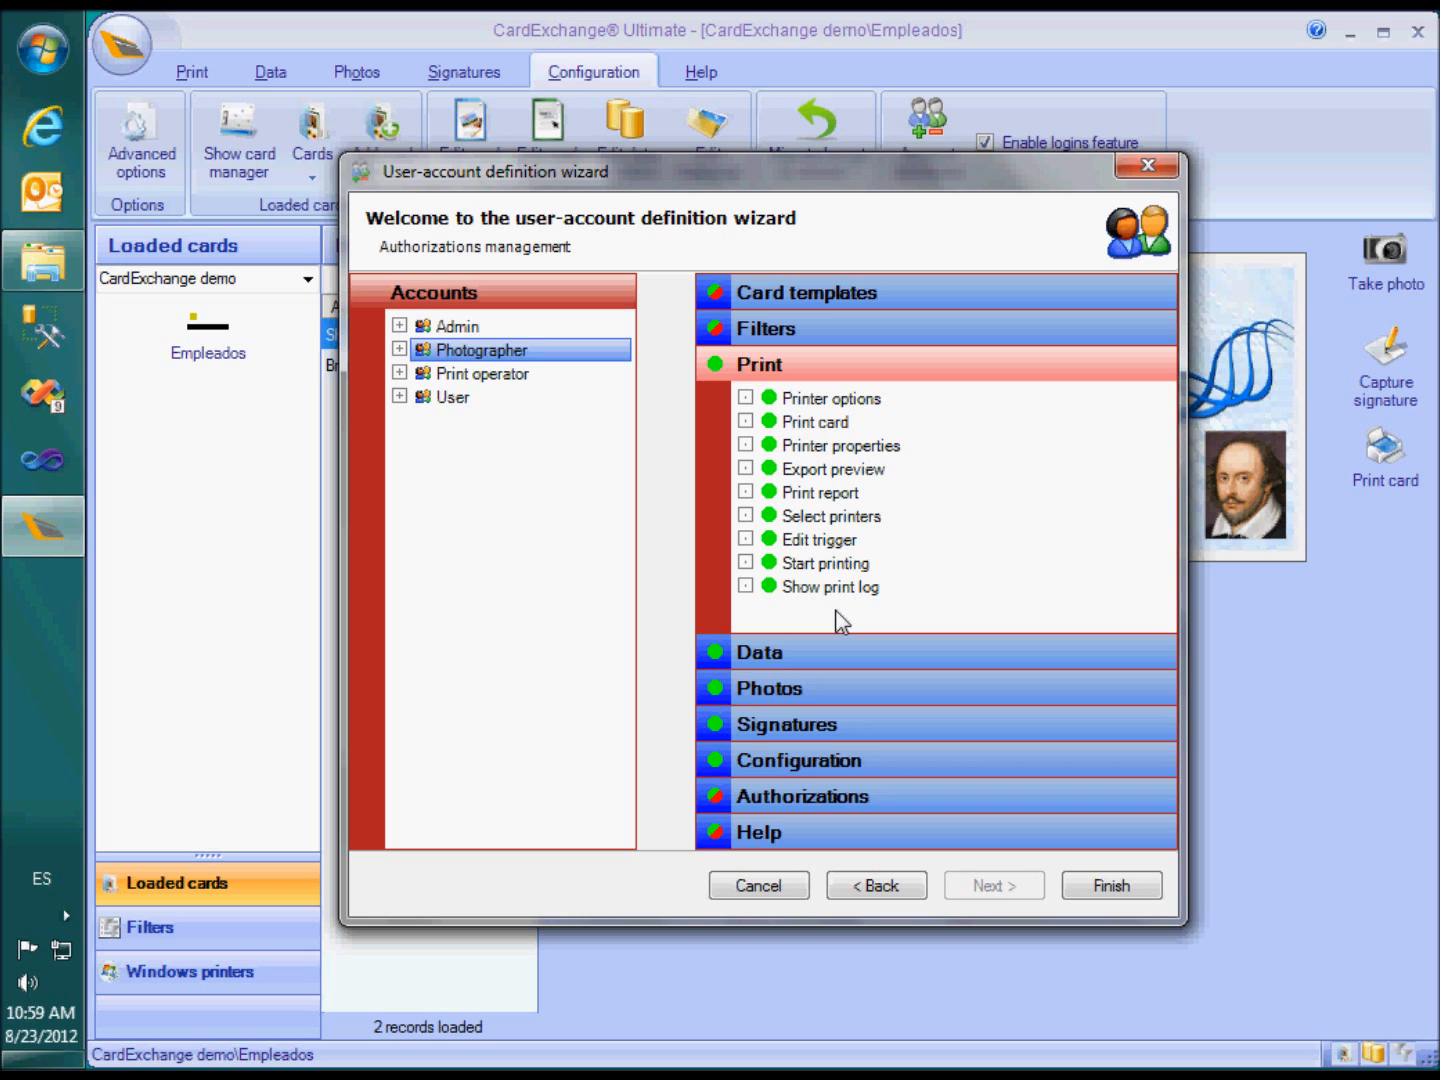
pyautogui.click(775, 370)
# Block Photographer from manual data entries and editing or enabling level one, two and three filters
pyautogui.click(798, 650)
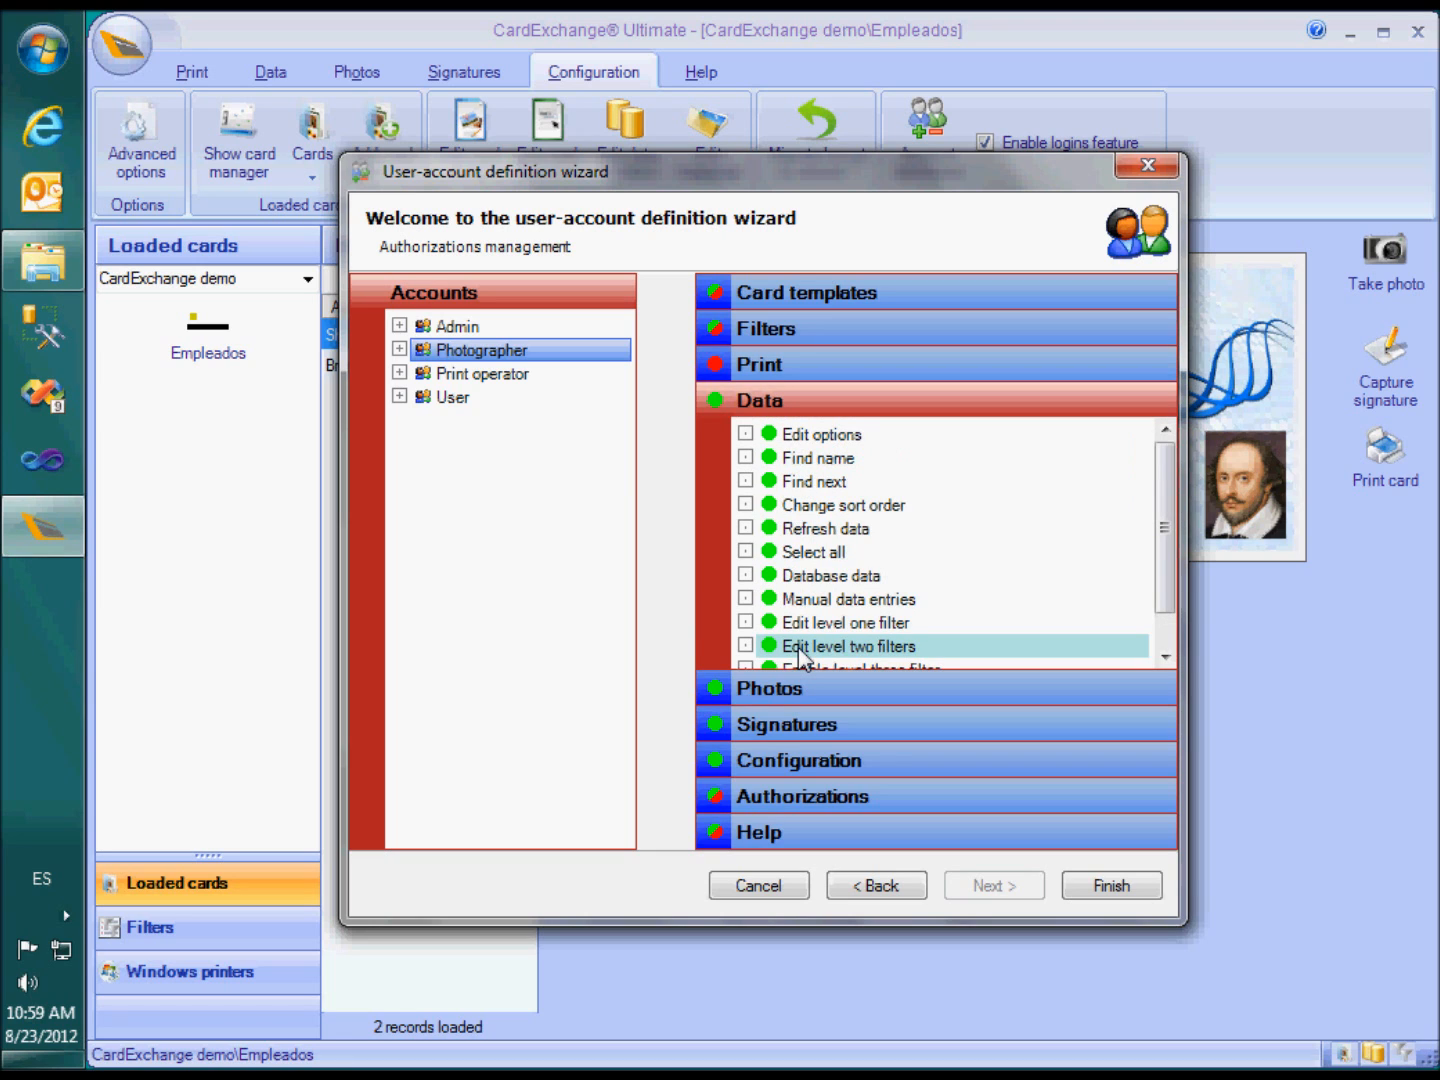
pyautogui.moveTo(1162, 521); pyautogui.dragTo(1167, 559)
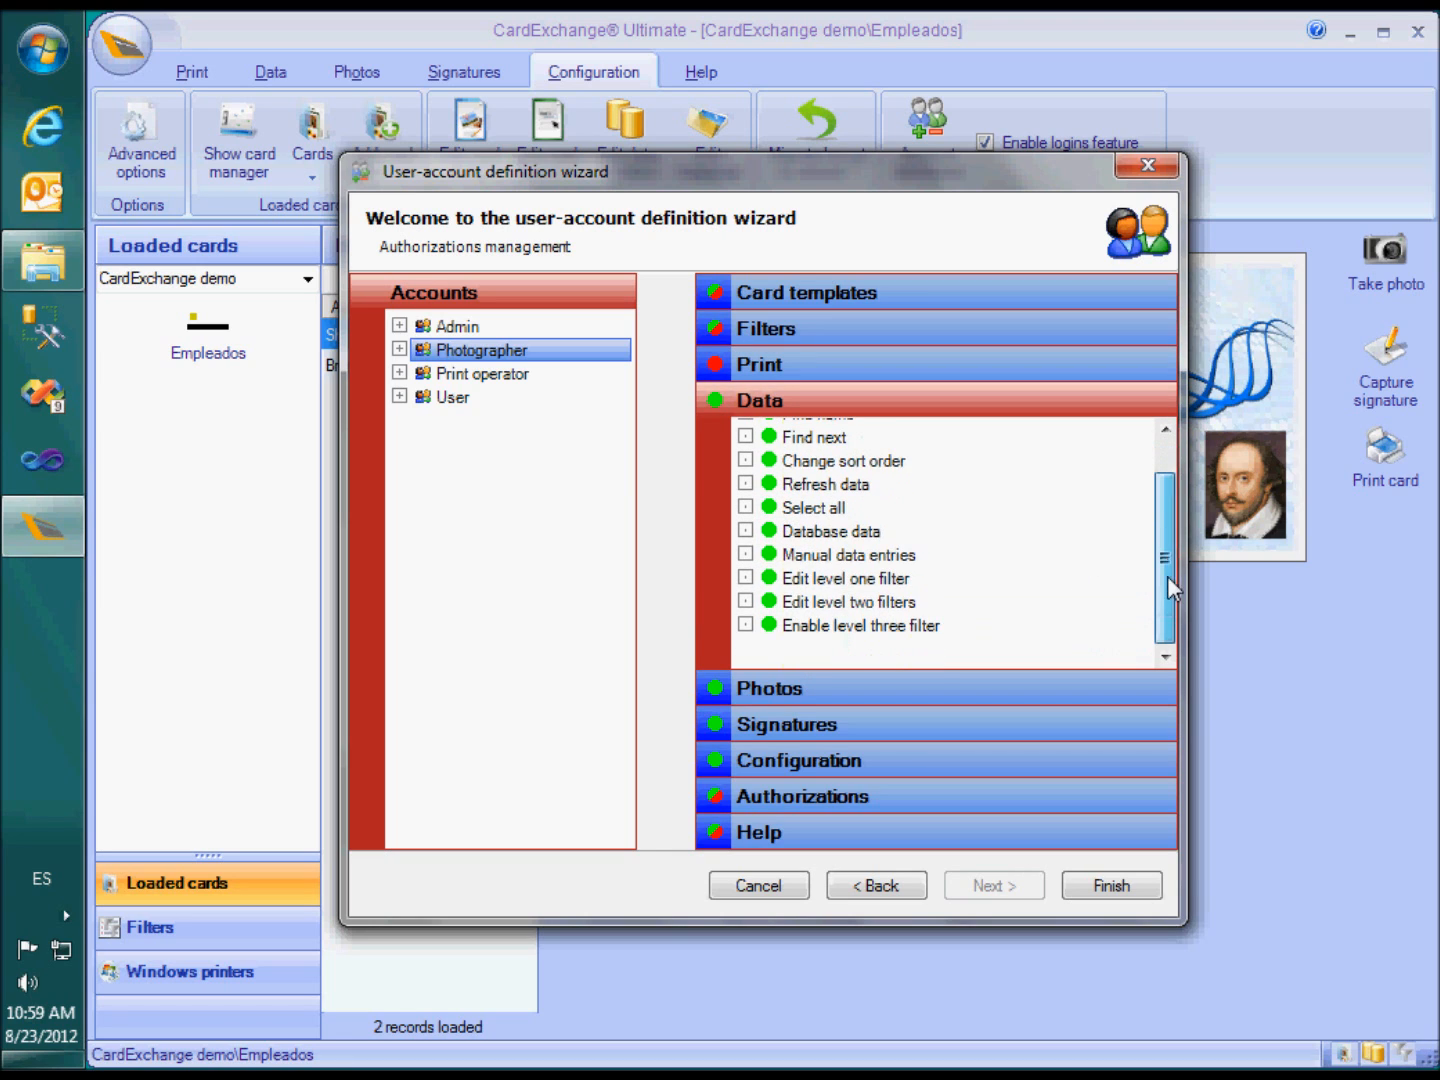
pyautogui.click(878, 556)
pyautogui.click(878, 580)
pyautogui.click(877, 603)
pyautogui.click(878, 627)
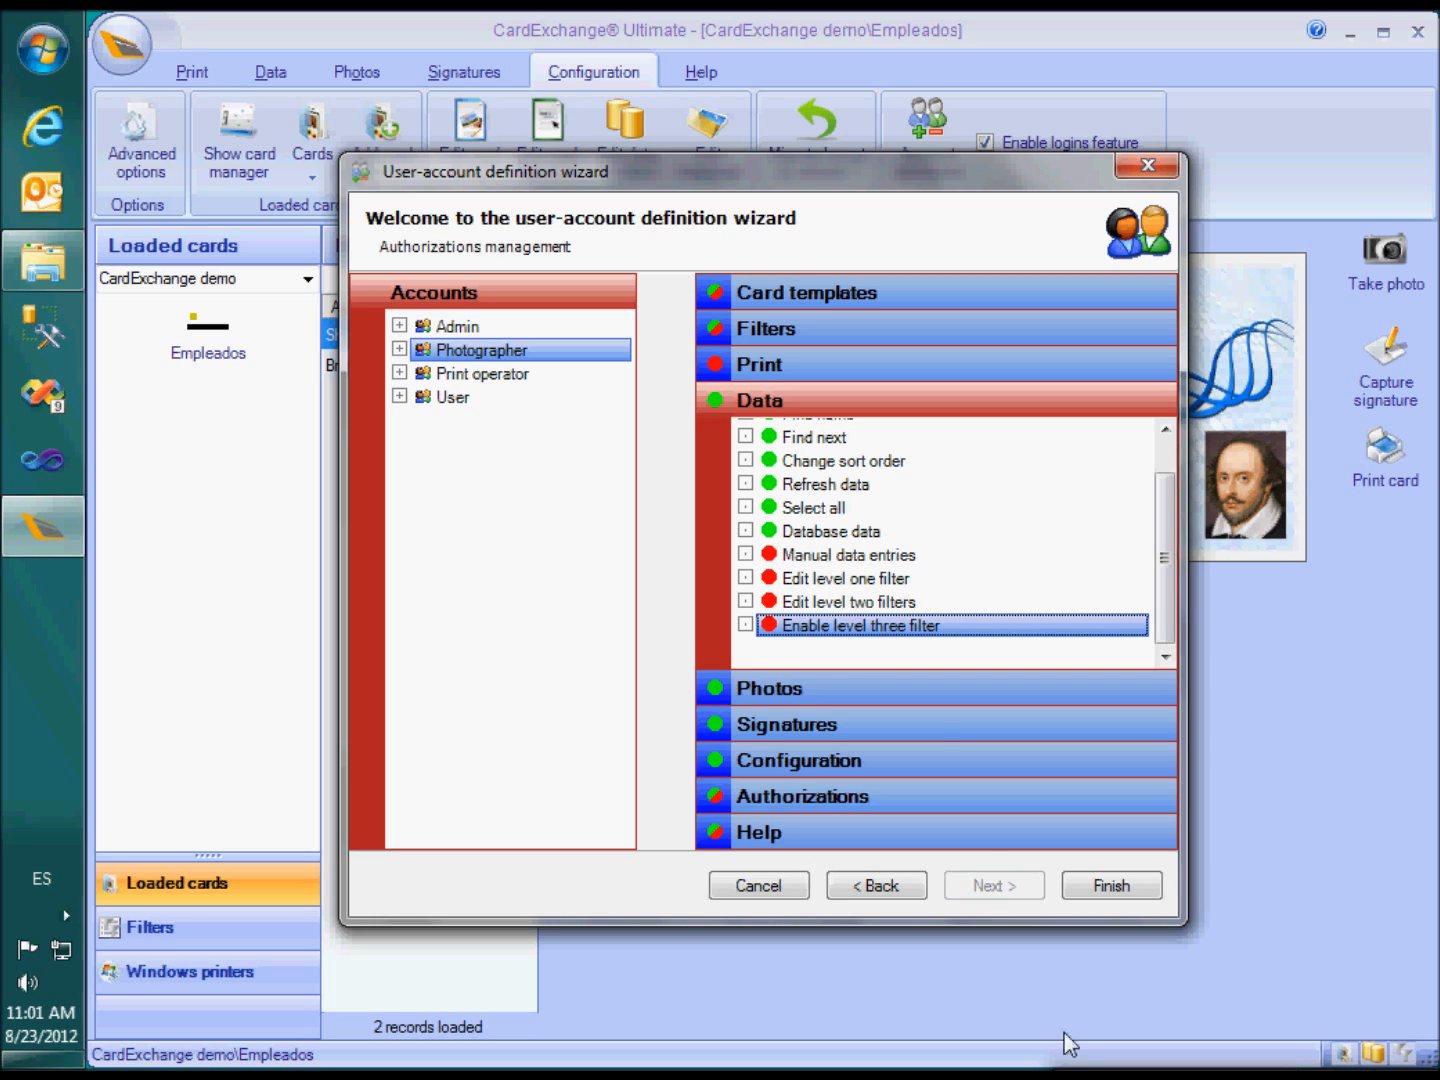
# Deny Photographer all Signatures and Configuration permissions and the Activation window
pyautogui.click(860, 723)
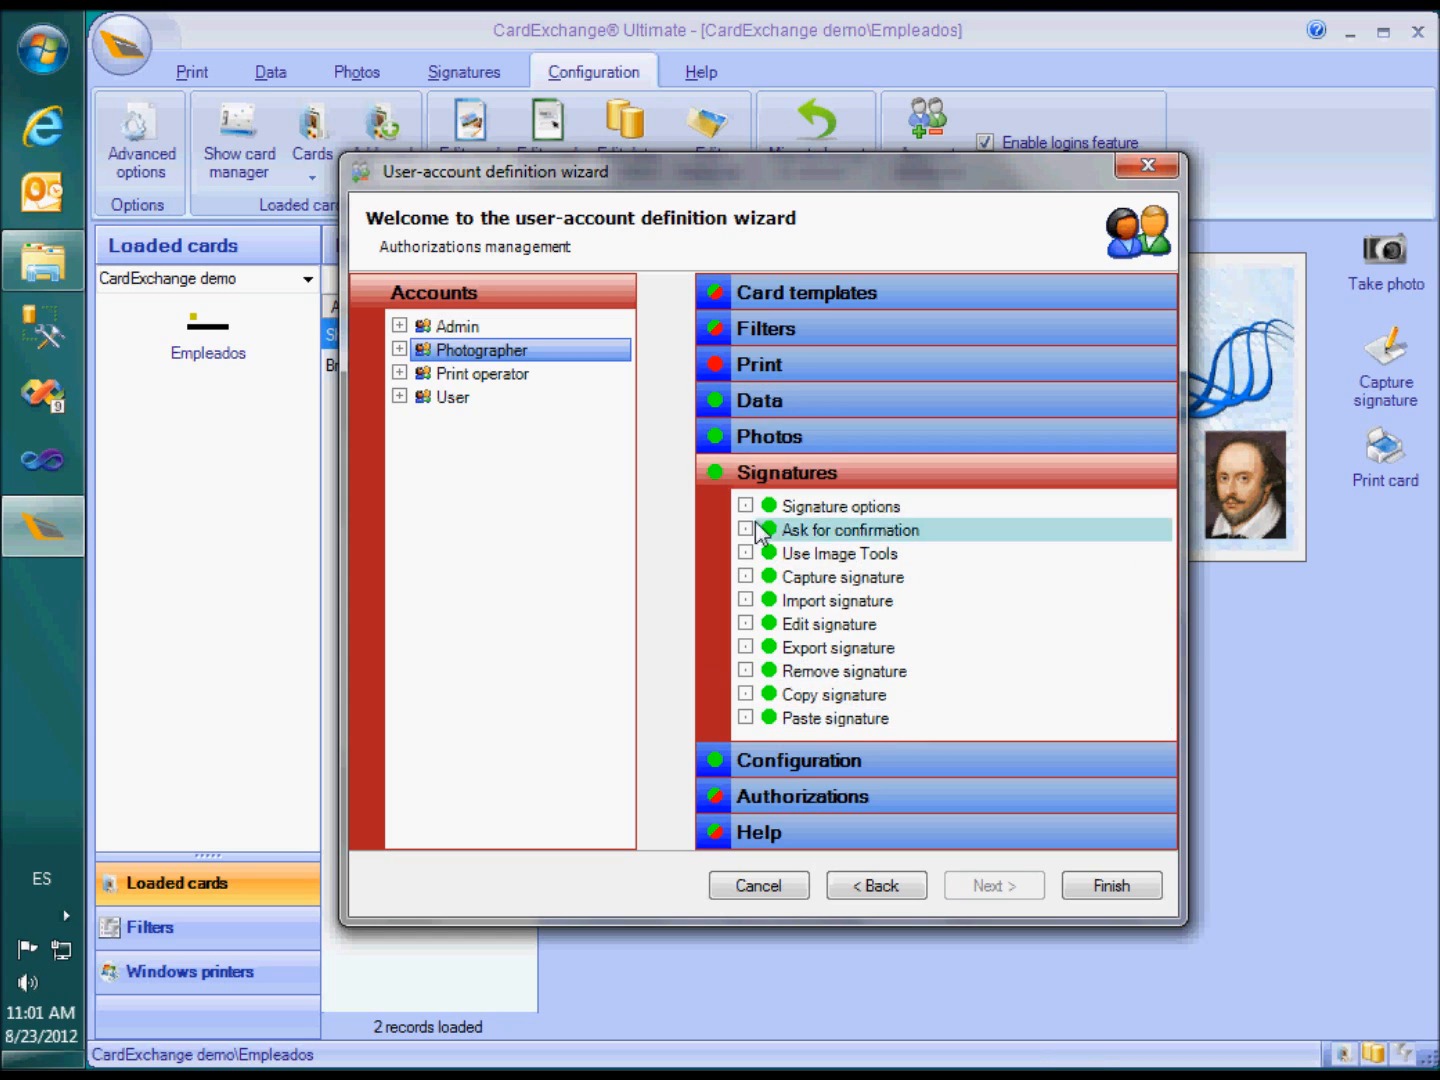
pyautogui.click(748, 478)
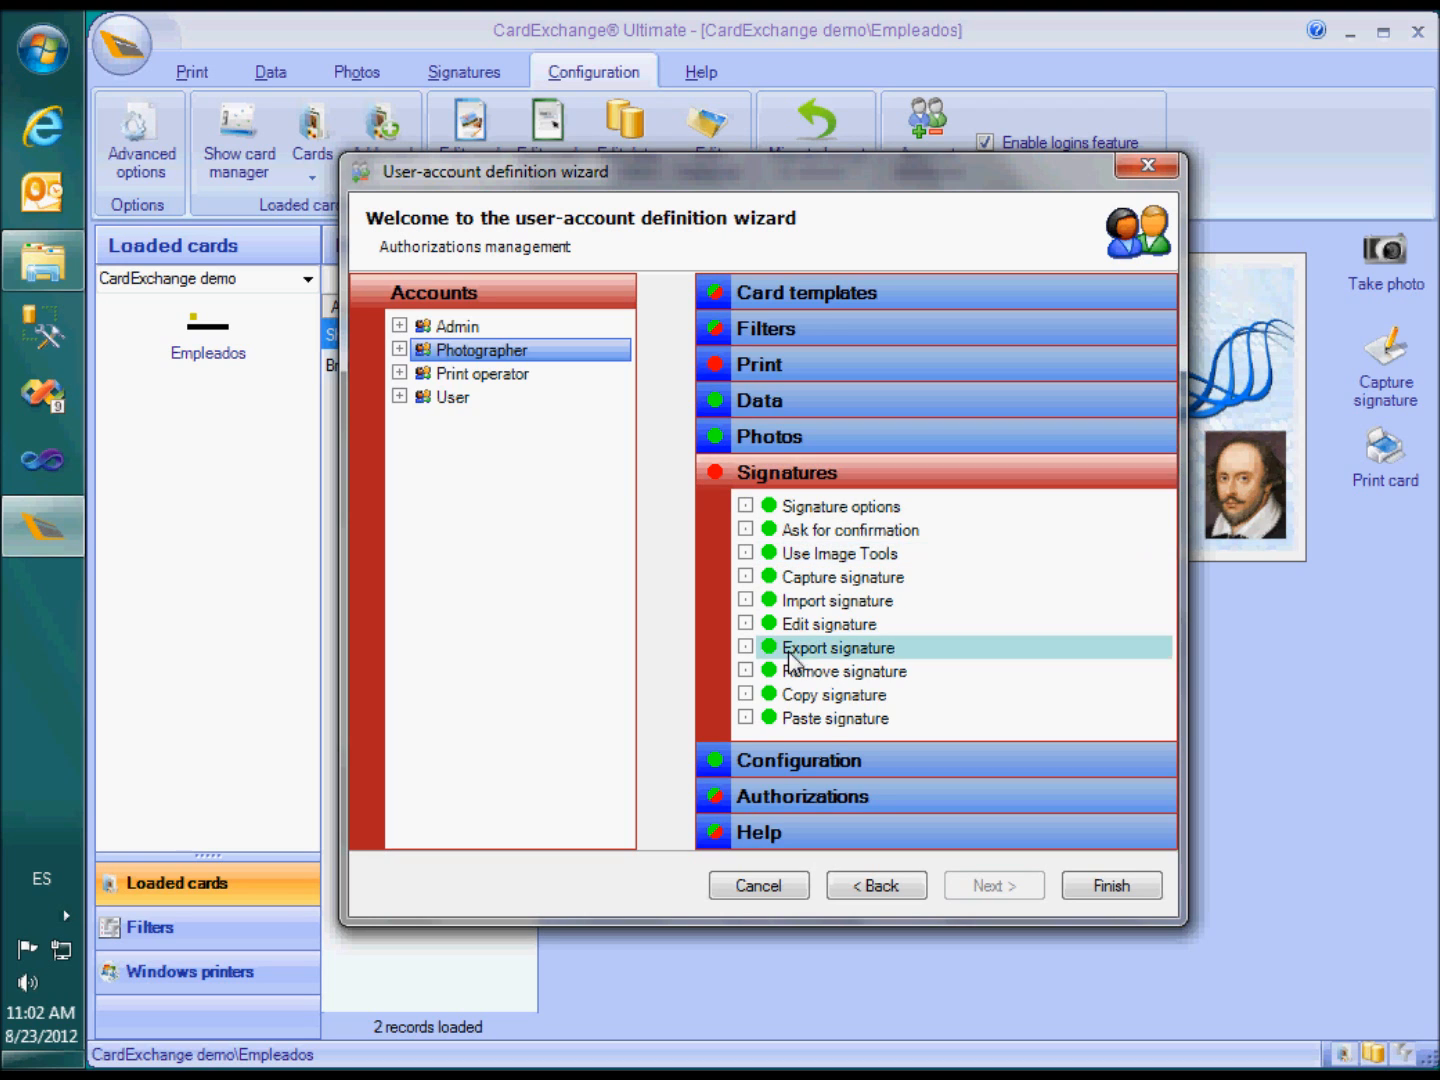
pyautogui.click(800, 760)
pyautogui.click(758, 510)
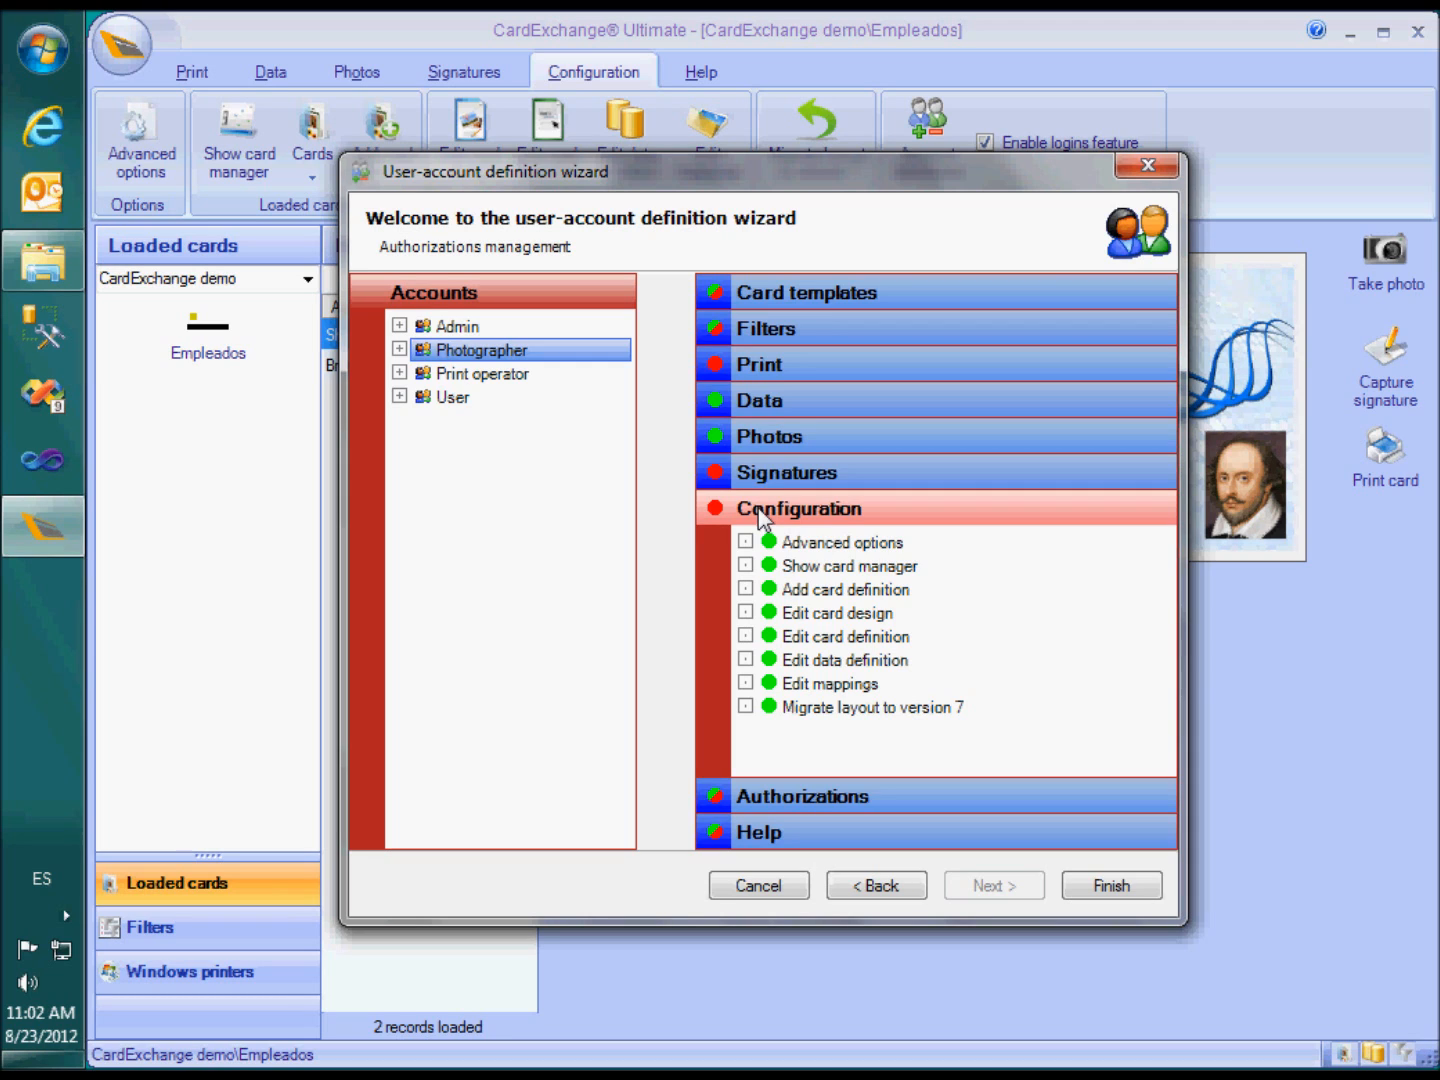
pyautogui.click(791, 833)
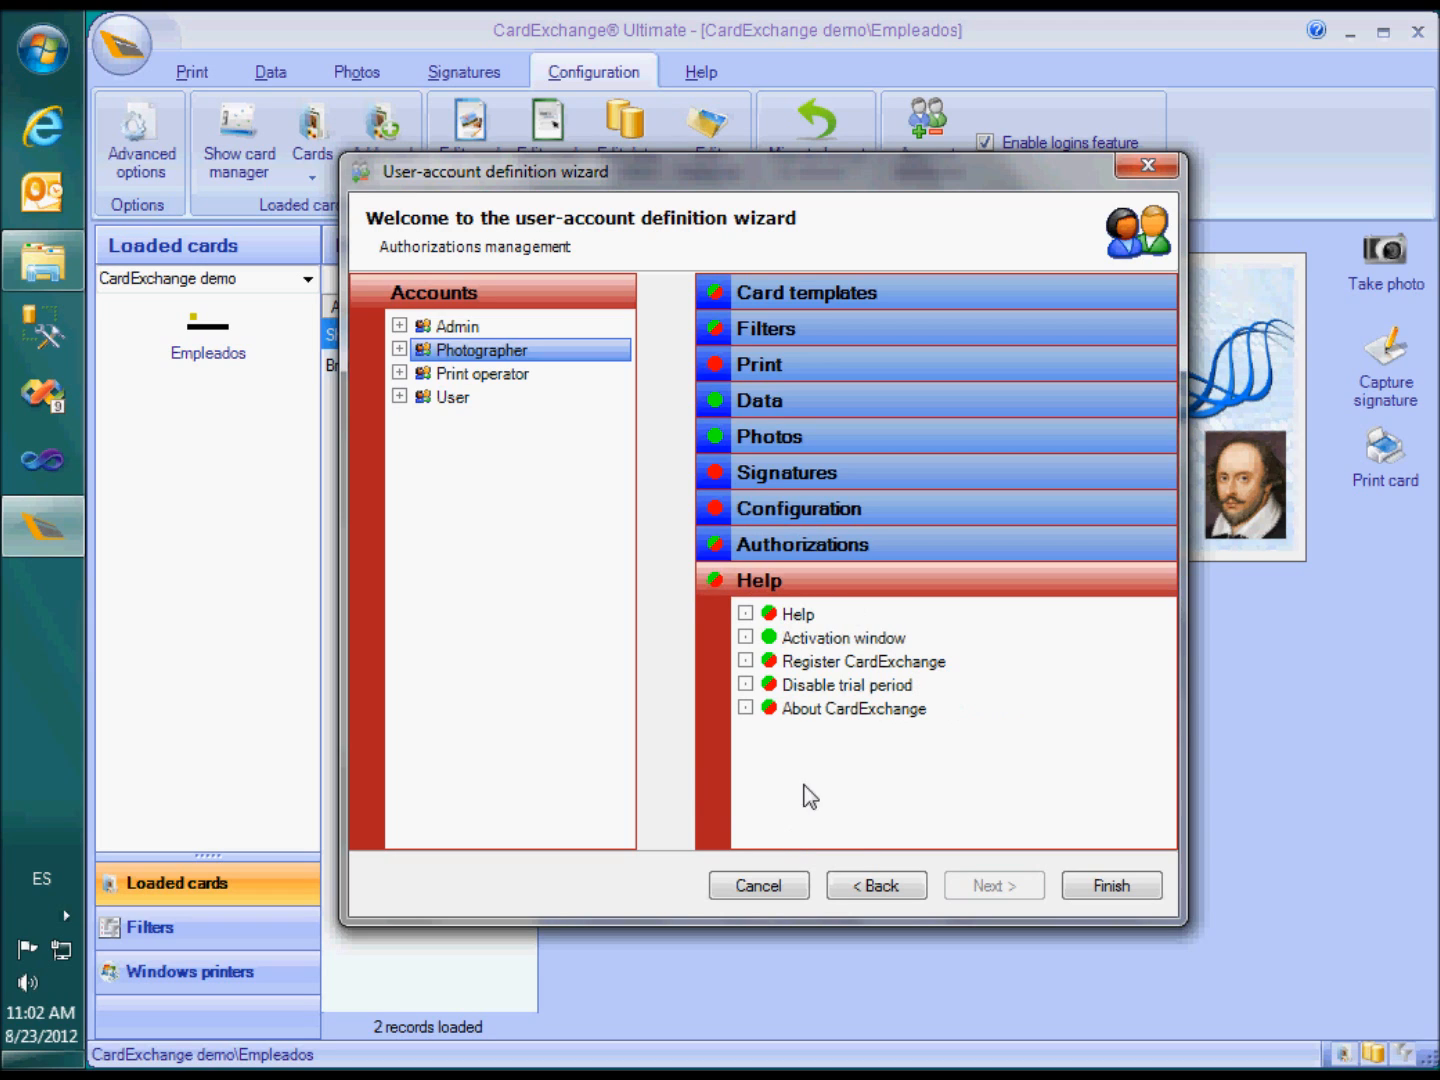
pyautogui.click(817, 638)
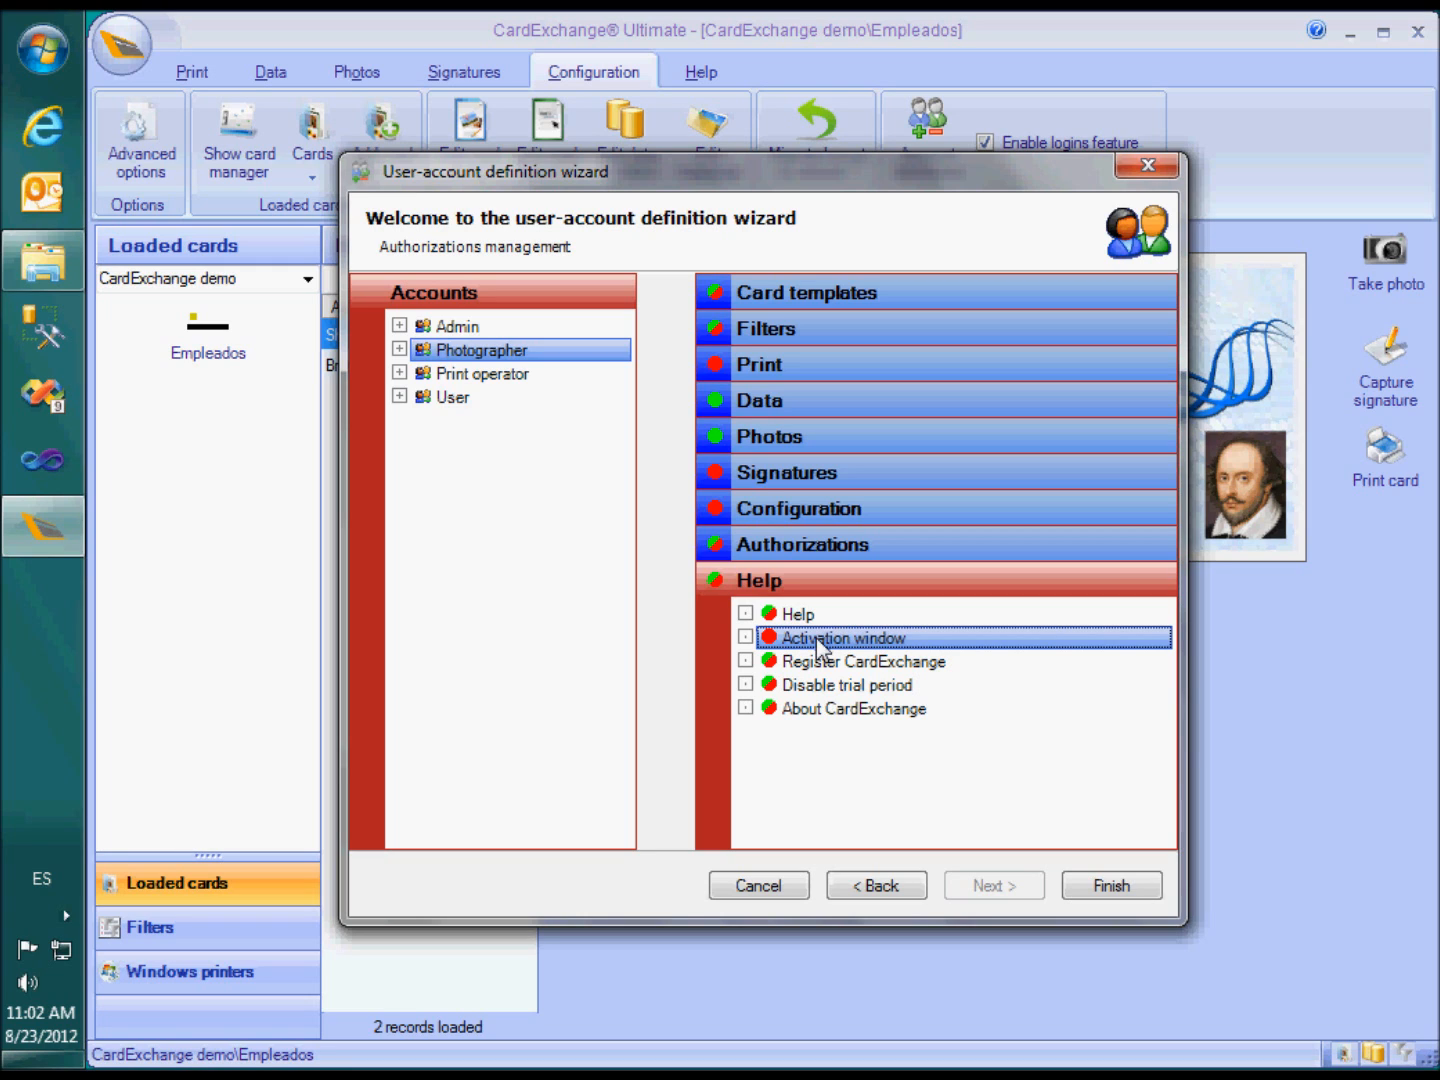
pyautogui.click(522, 376)
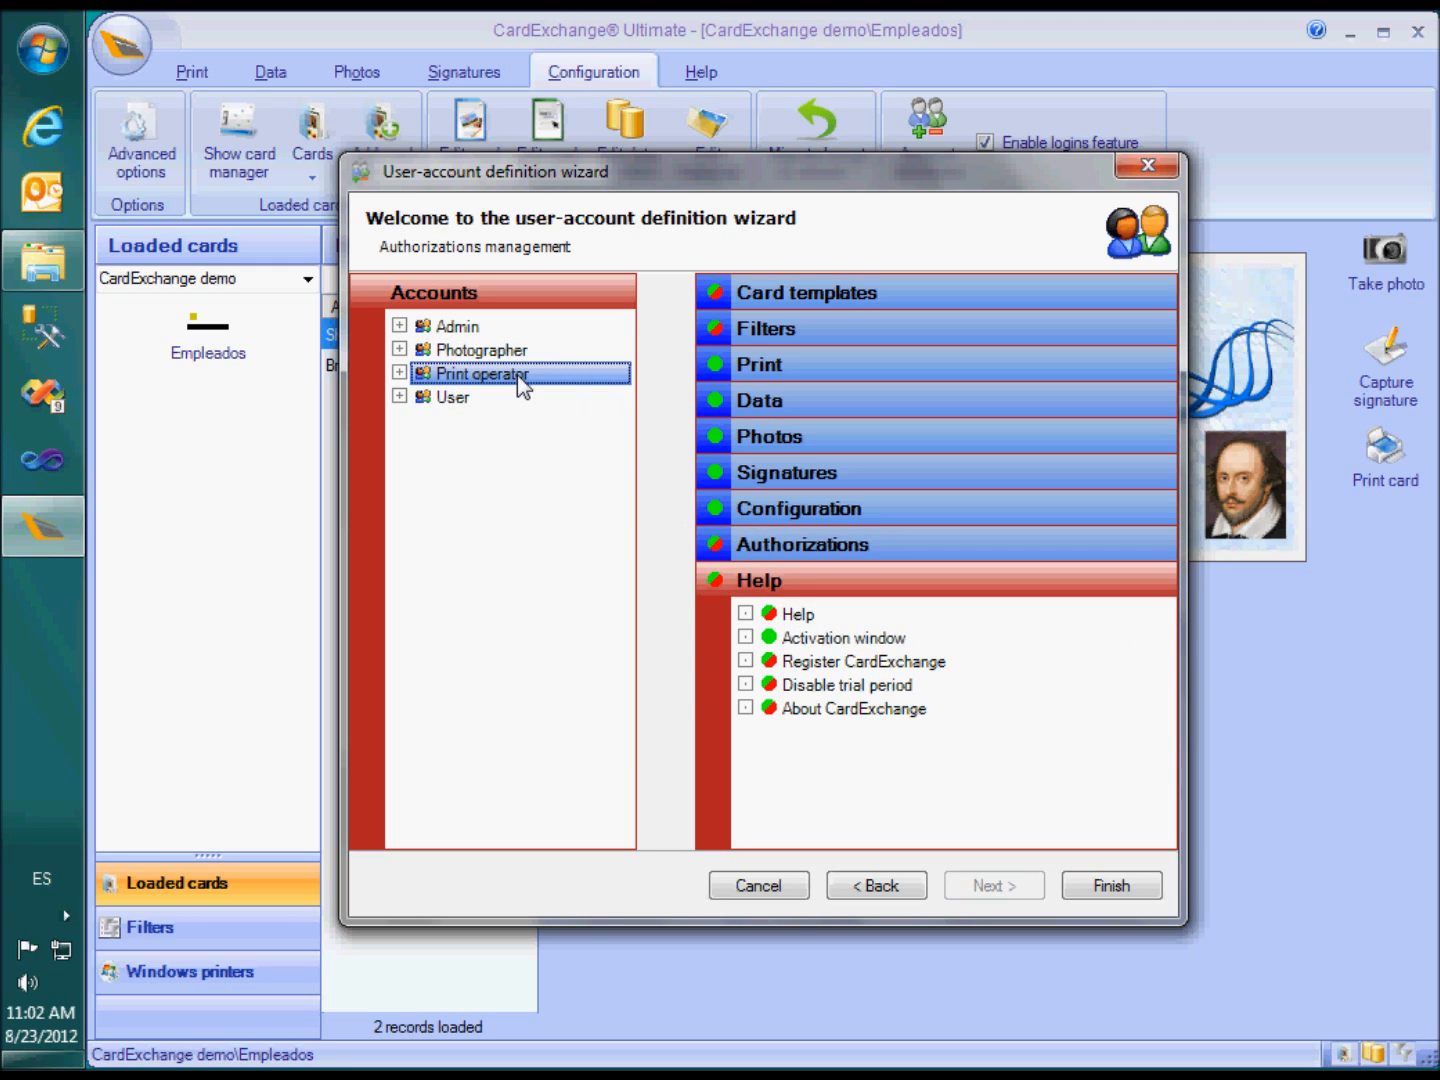
# Block Print operator from selecting printers, editing the print trigger, starting printing and viewing the print log
pyautogui.click(802, 367)
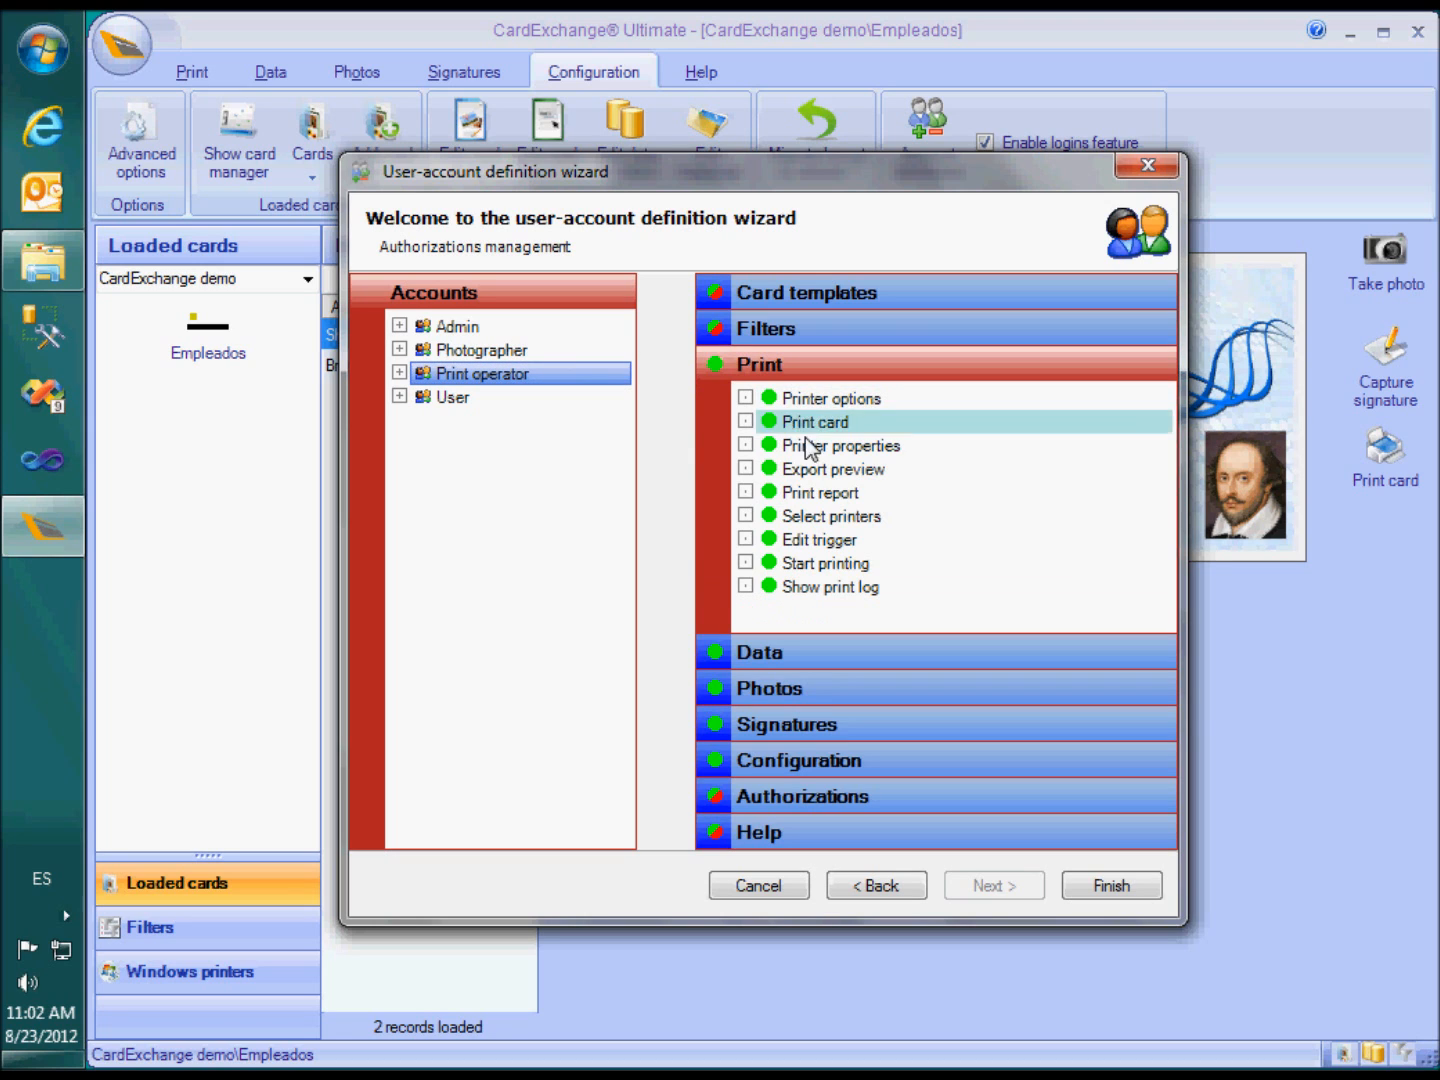
pyautogui.click(822, 516)
pyautogui.click(822, 540)
pyautogui.click(826, 564)
pyautogui.click(830, 587)
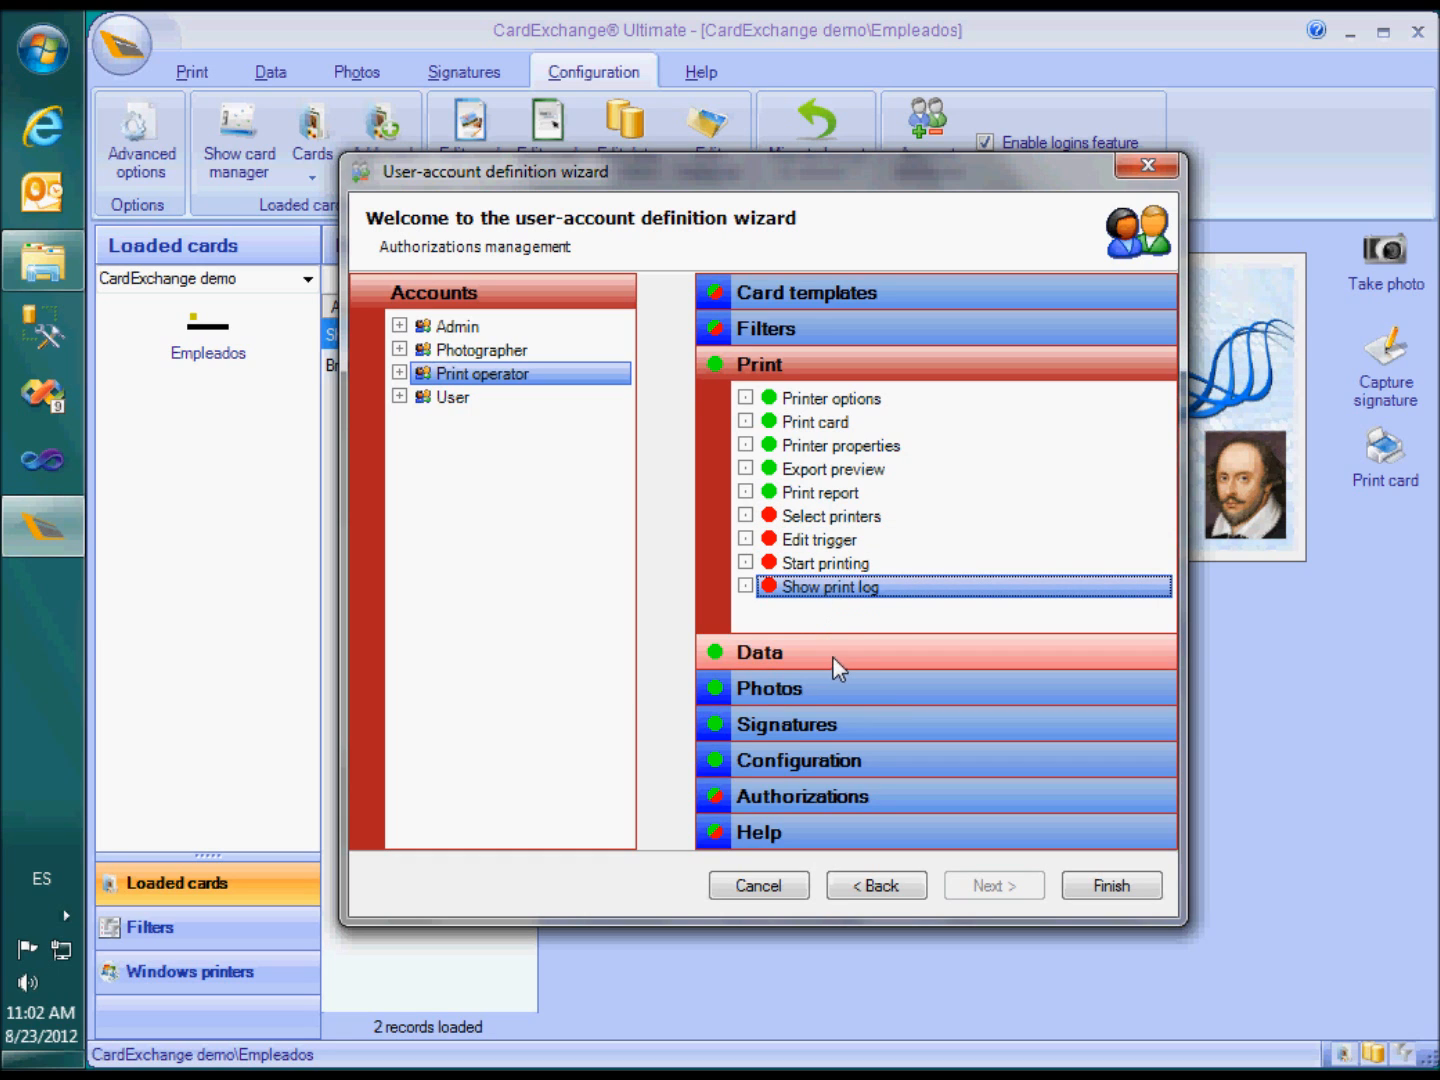
# Block Print operator from manual data entries and editing or enabling level one to three filters
pyautogui.click(832, 655)
pyautogui.moveTo(1165, 562); pyautogui.dragTo(1166, 594)
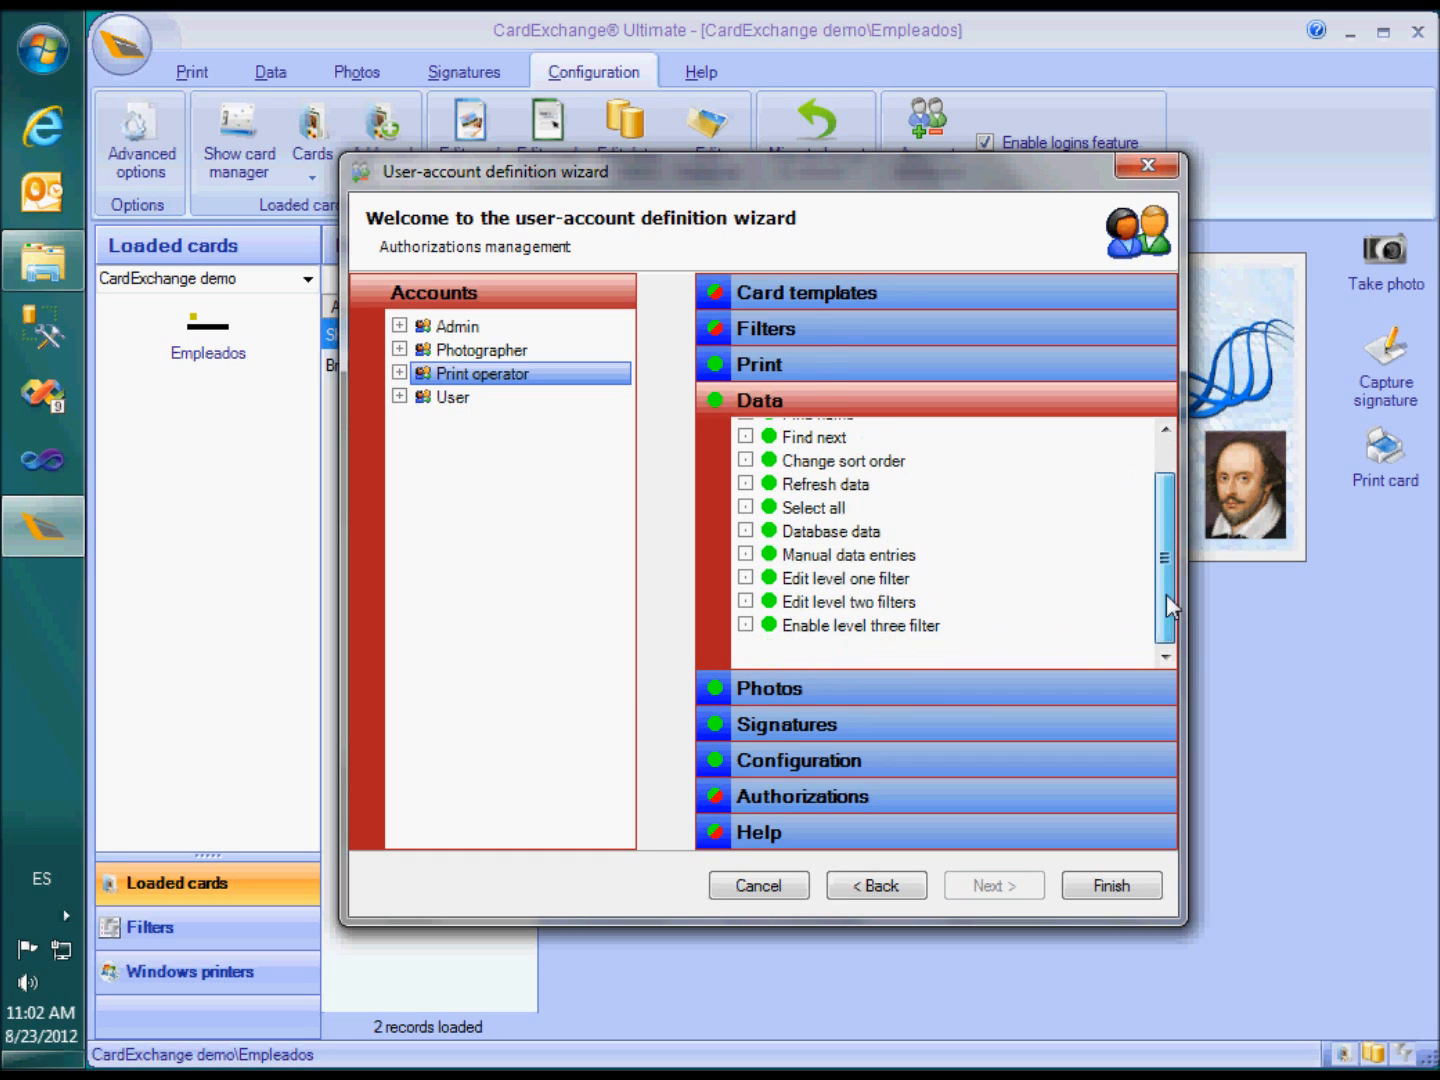
pyautogui.click(869, 558)
pyautogui.click(868, 580)
pyautogui.click(864, 603)
pyautogui.click(862, 626)
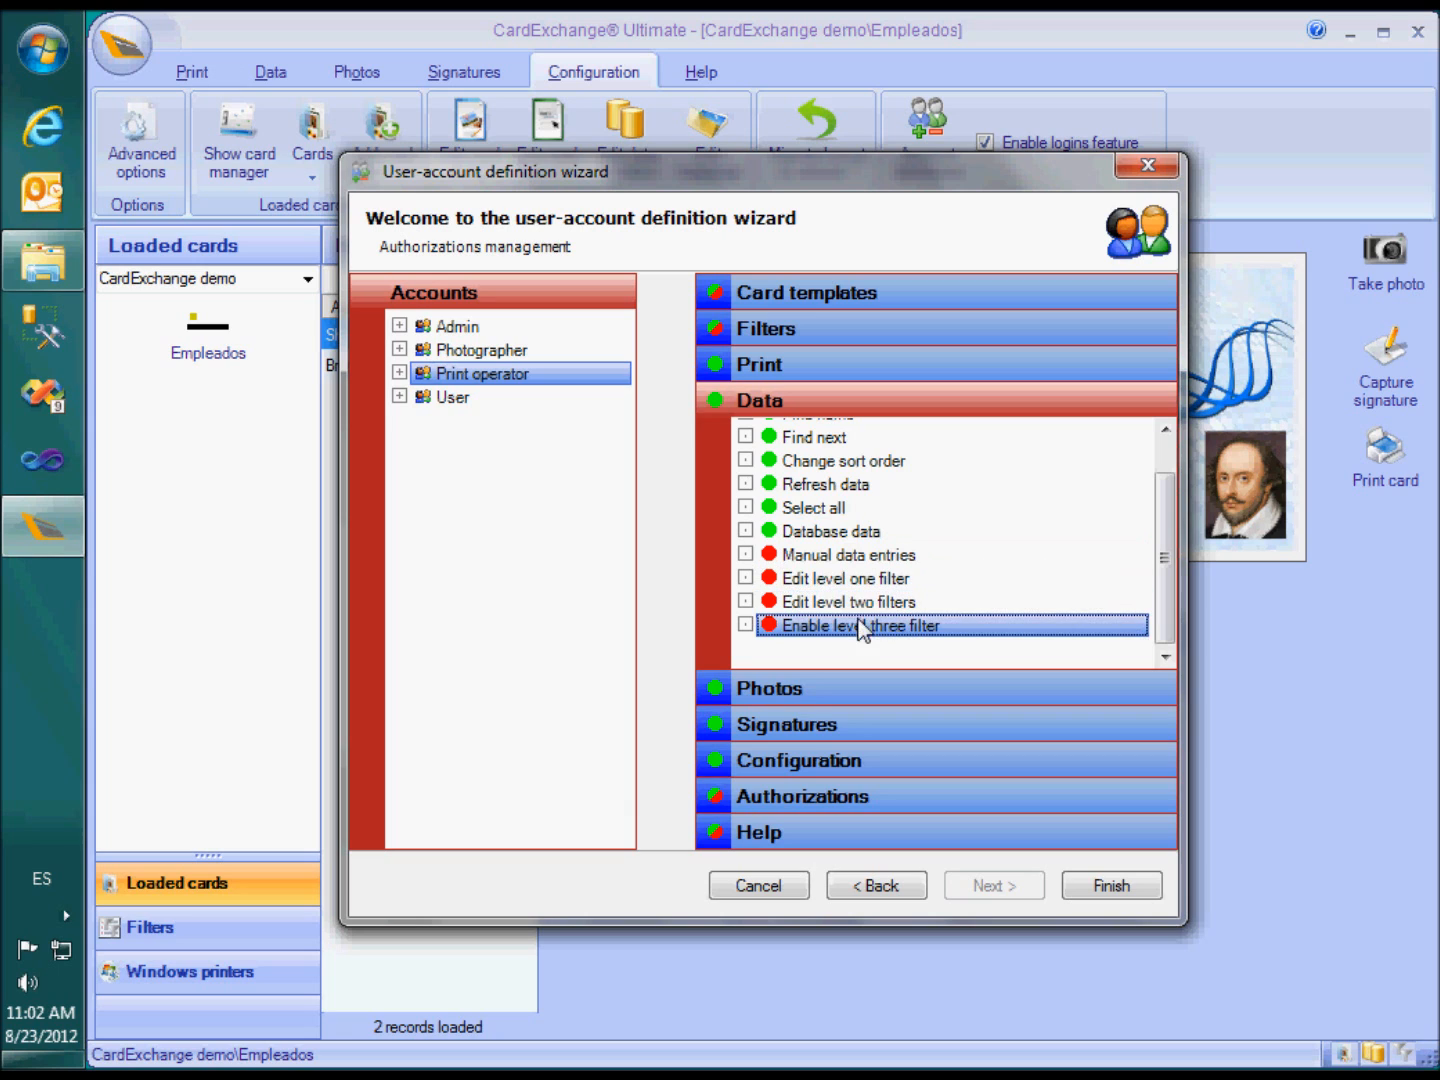
# Deny Print operator all Photos and Signatures permissions and the Activation window, then finish the wizard
pyautogui.click(892, 688)
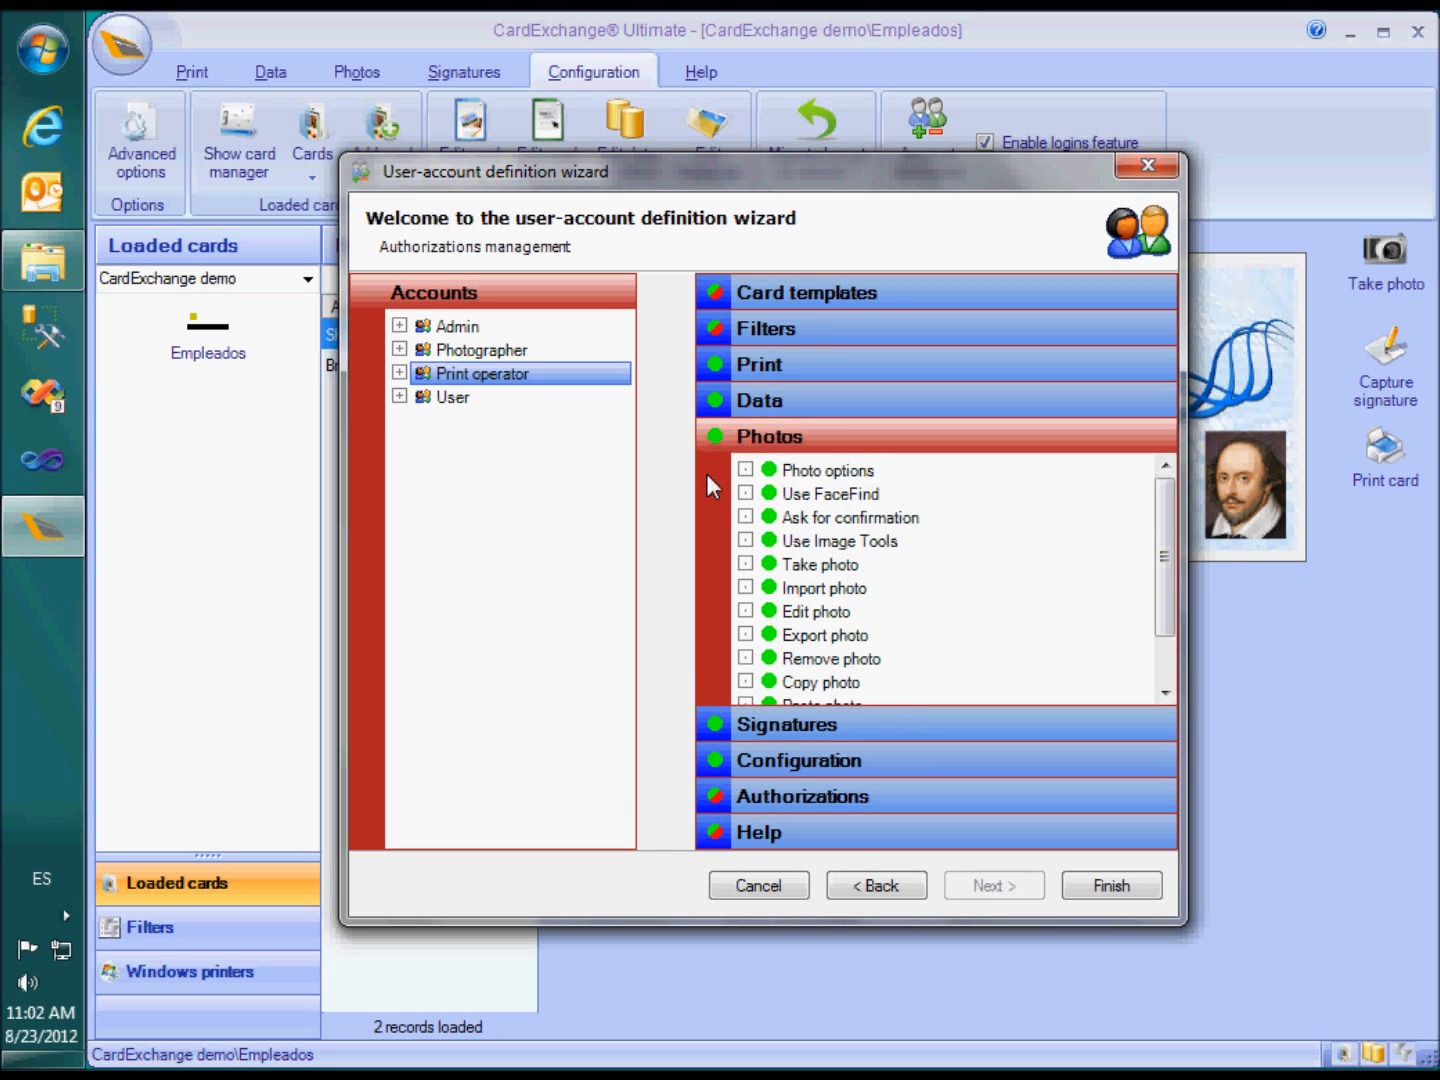
pyautogui.click(715, 437)
pyautogui.click(783, 716)
pyautogui.click(718, 473)
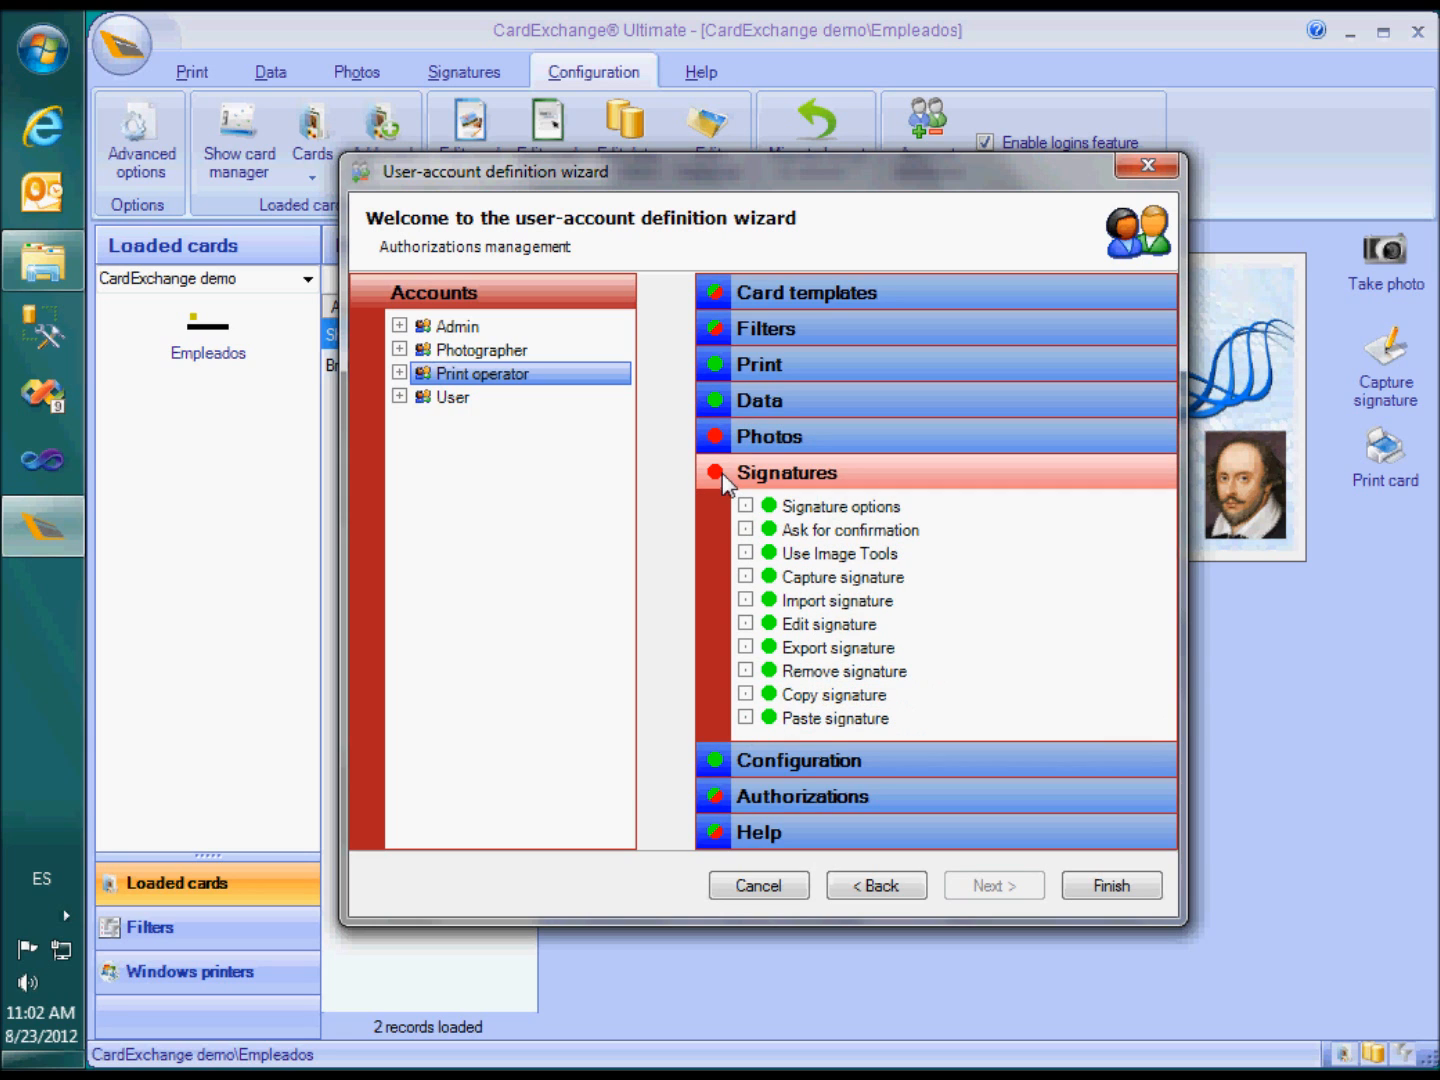
pyautogui.click(795, 759)
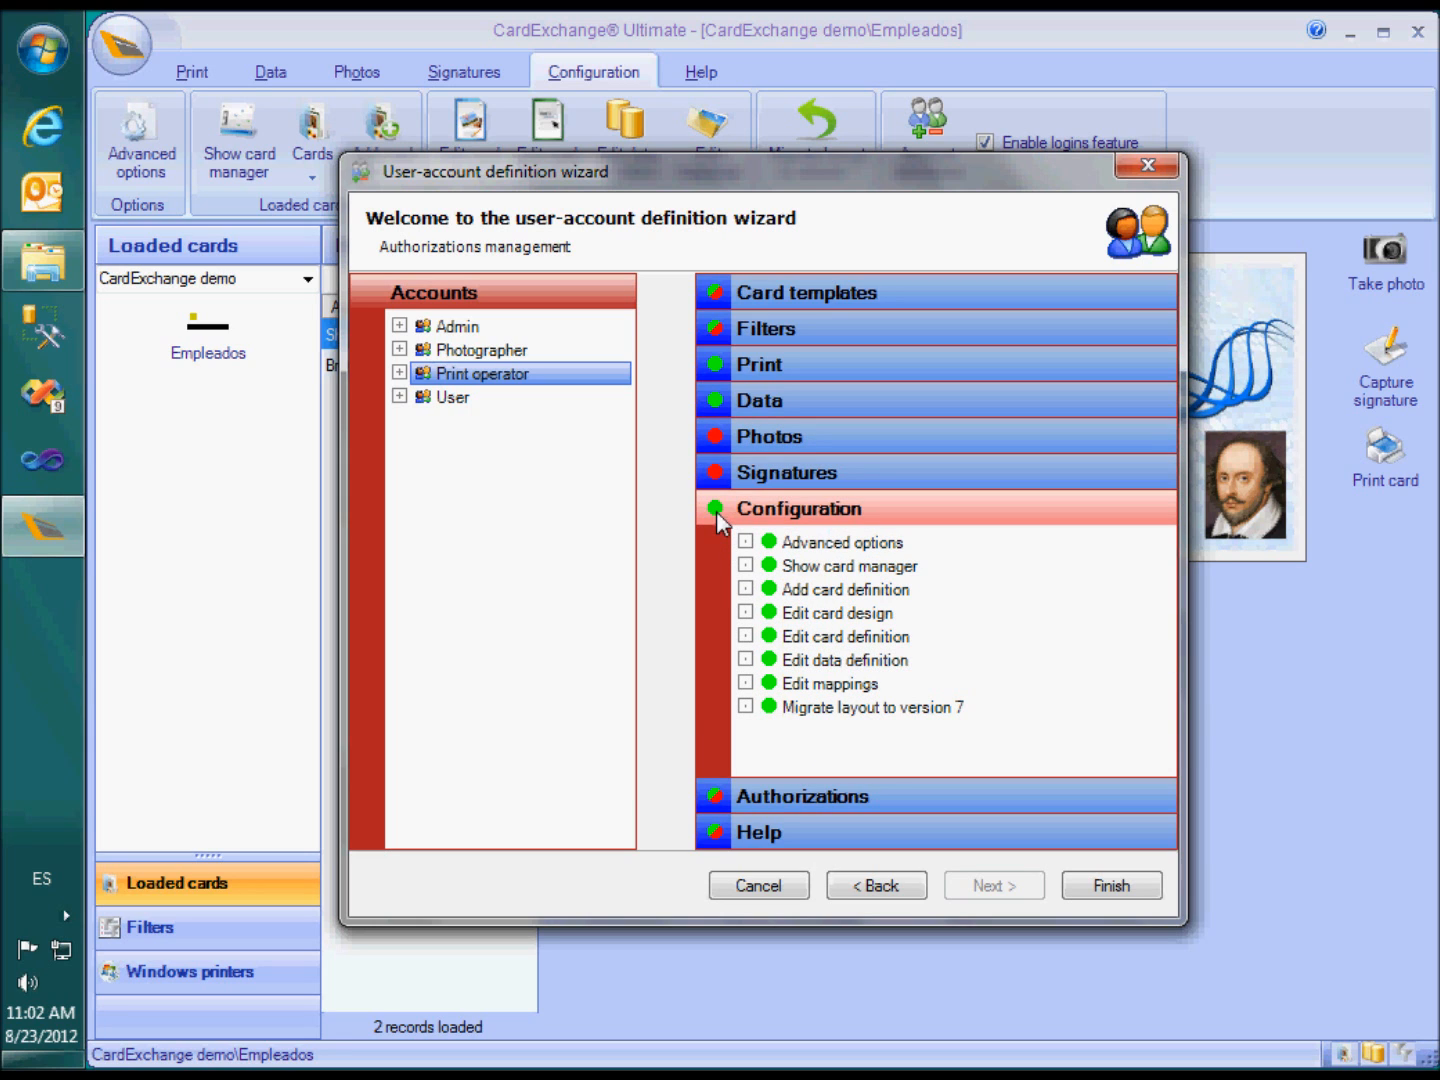
pyautogui.click(788, 832)
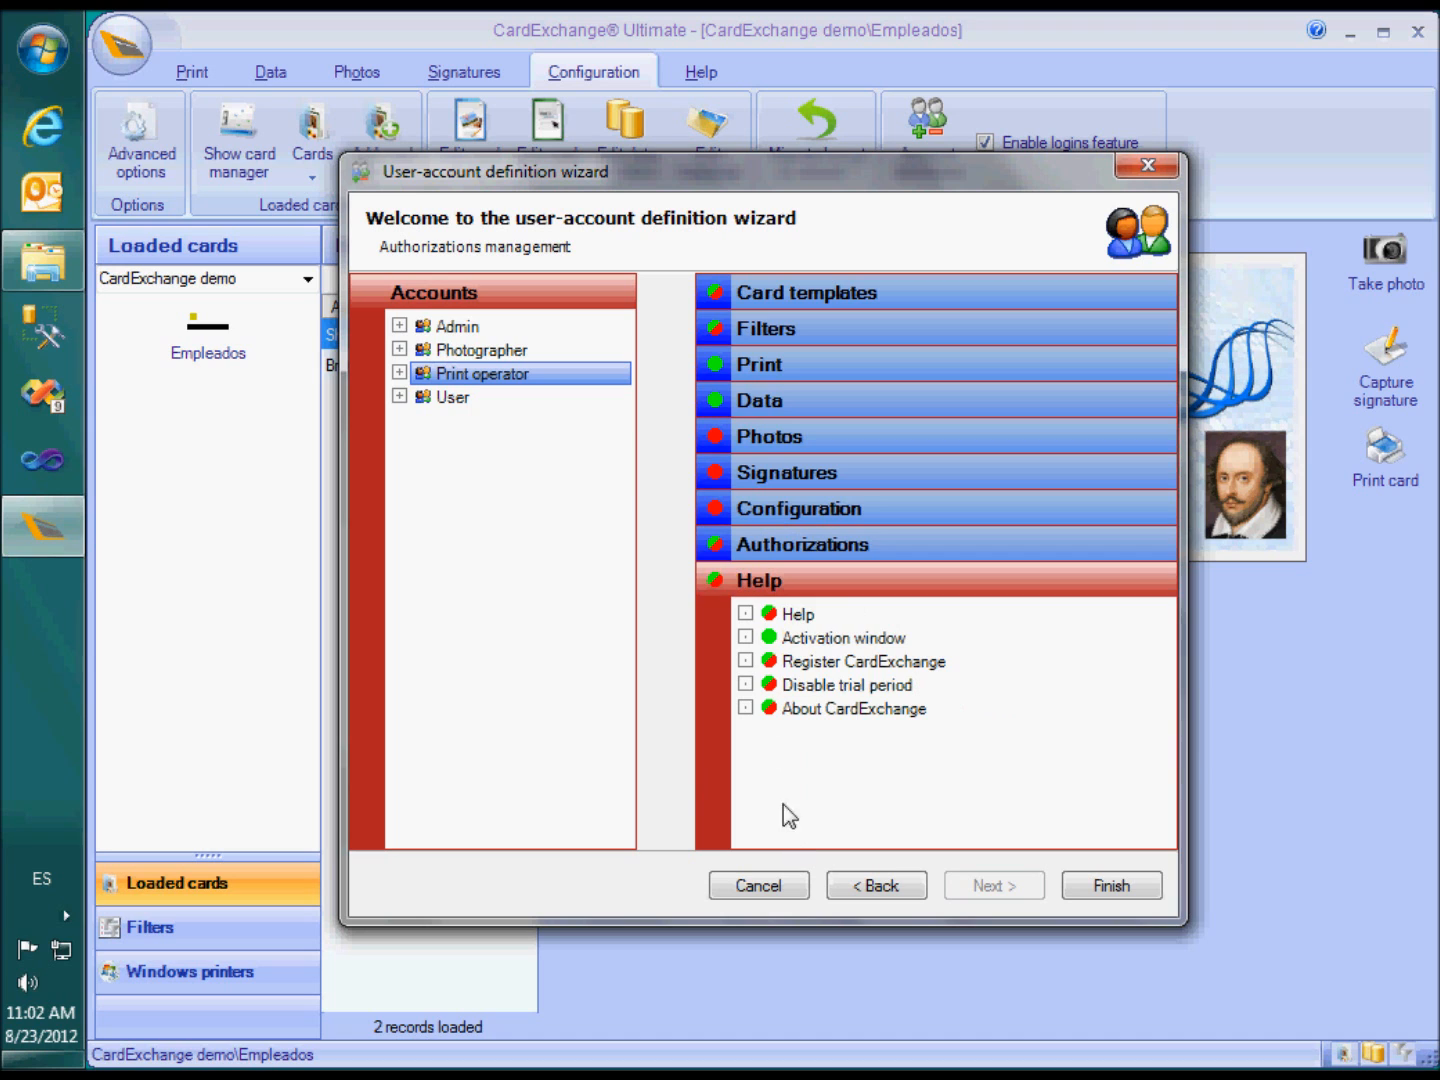
pyautogui.click(772, 684)
pyautogui.click(770, 638)
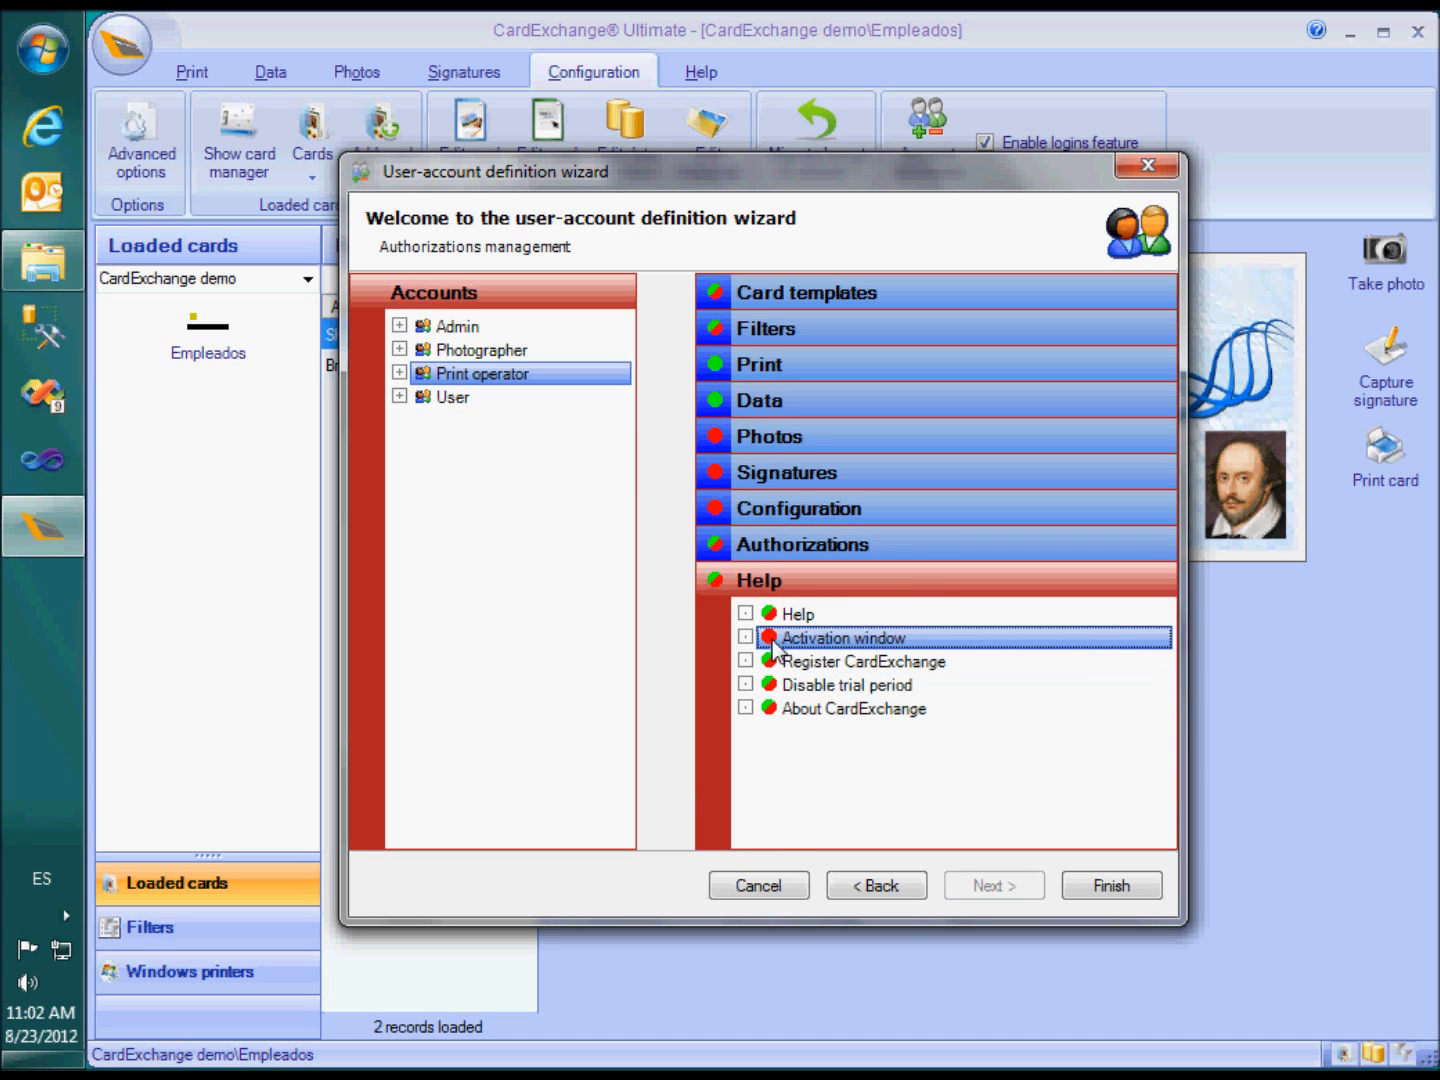
pyautogui.click(1109, 892)
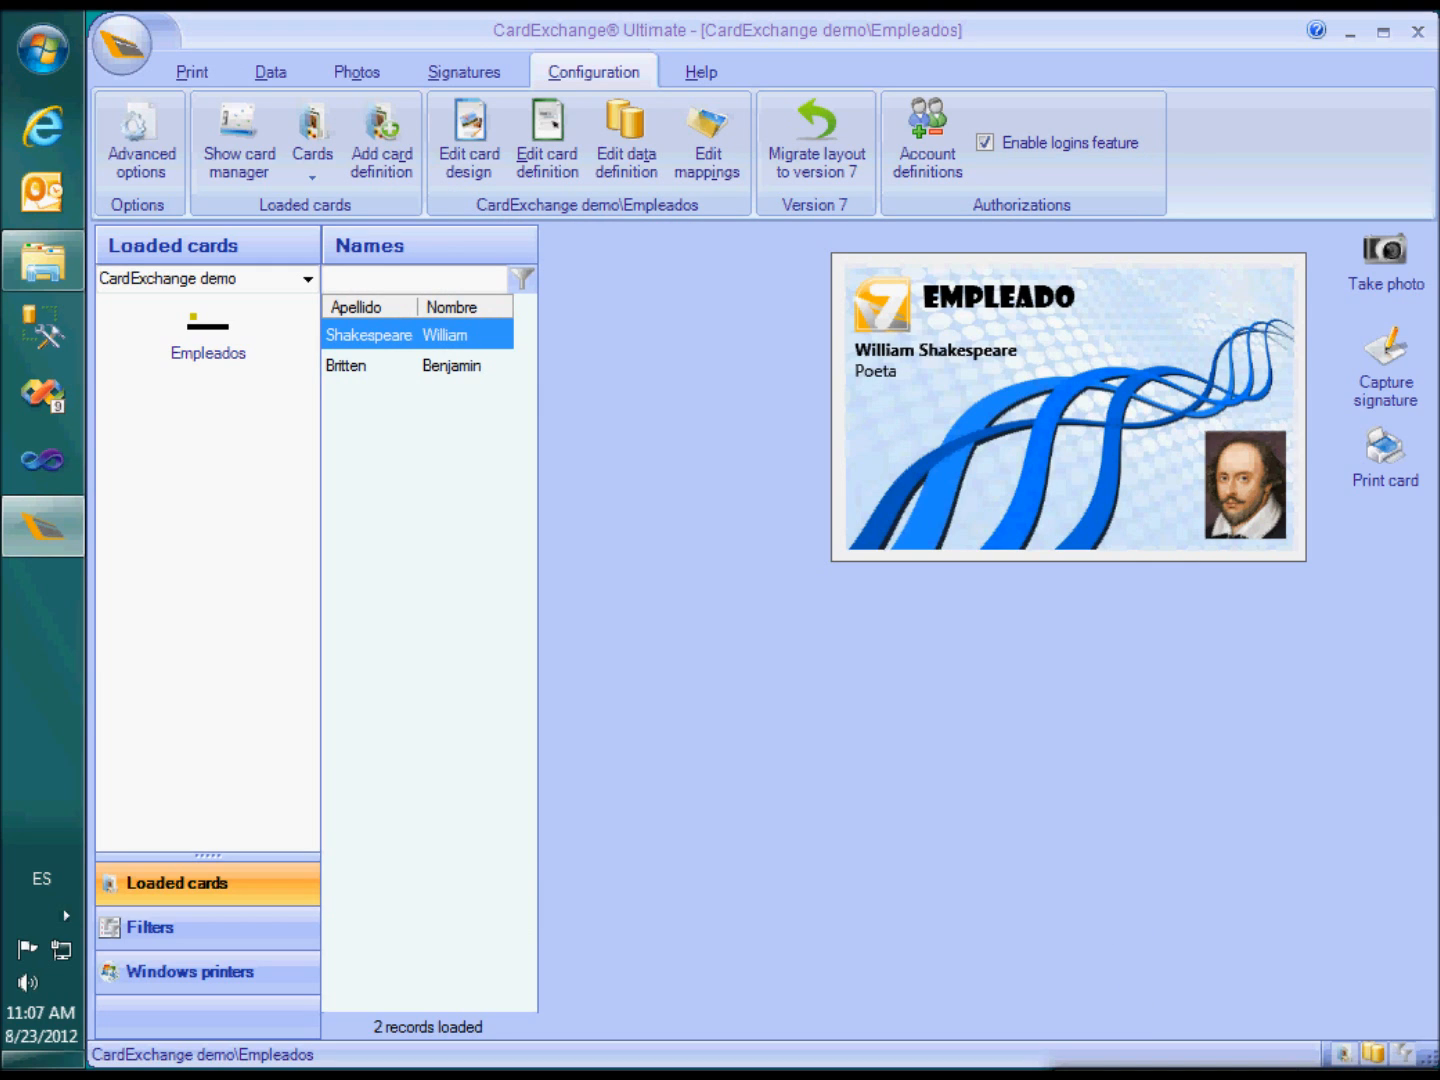
# Log off and sign in as Photographer with its password, fixing the misspelled user name
pyautogui.click(128, 58)
pyautogui.click(185, 115)
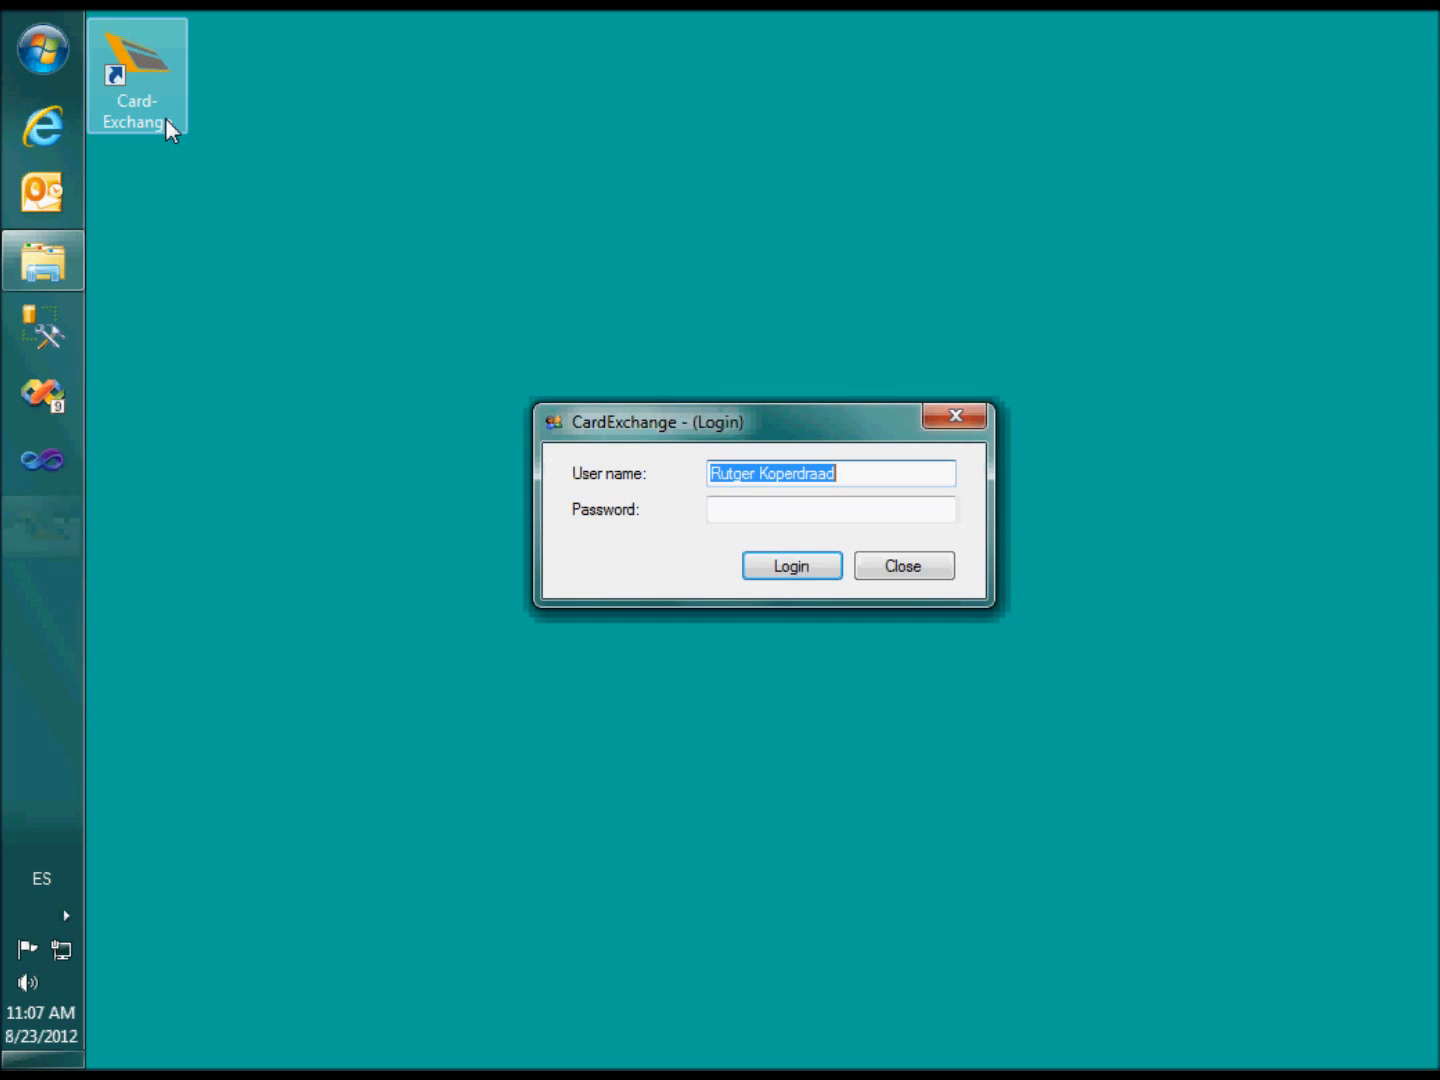
pyautogui.write('Poto')
pyautogui.write('grapher')
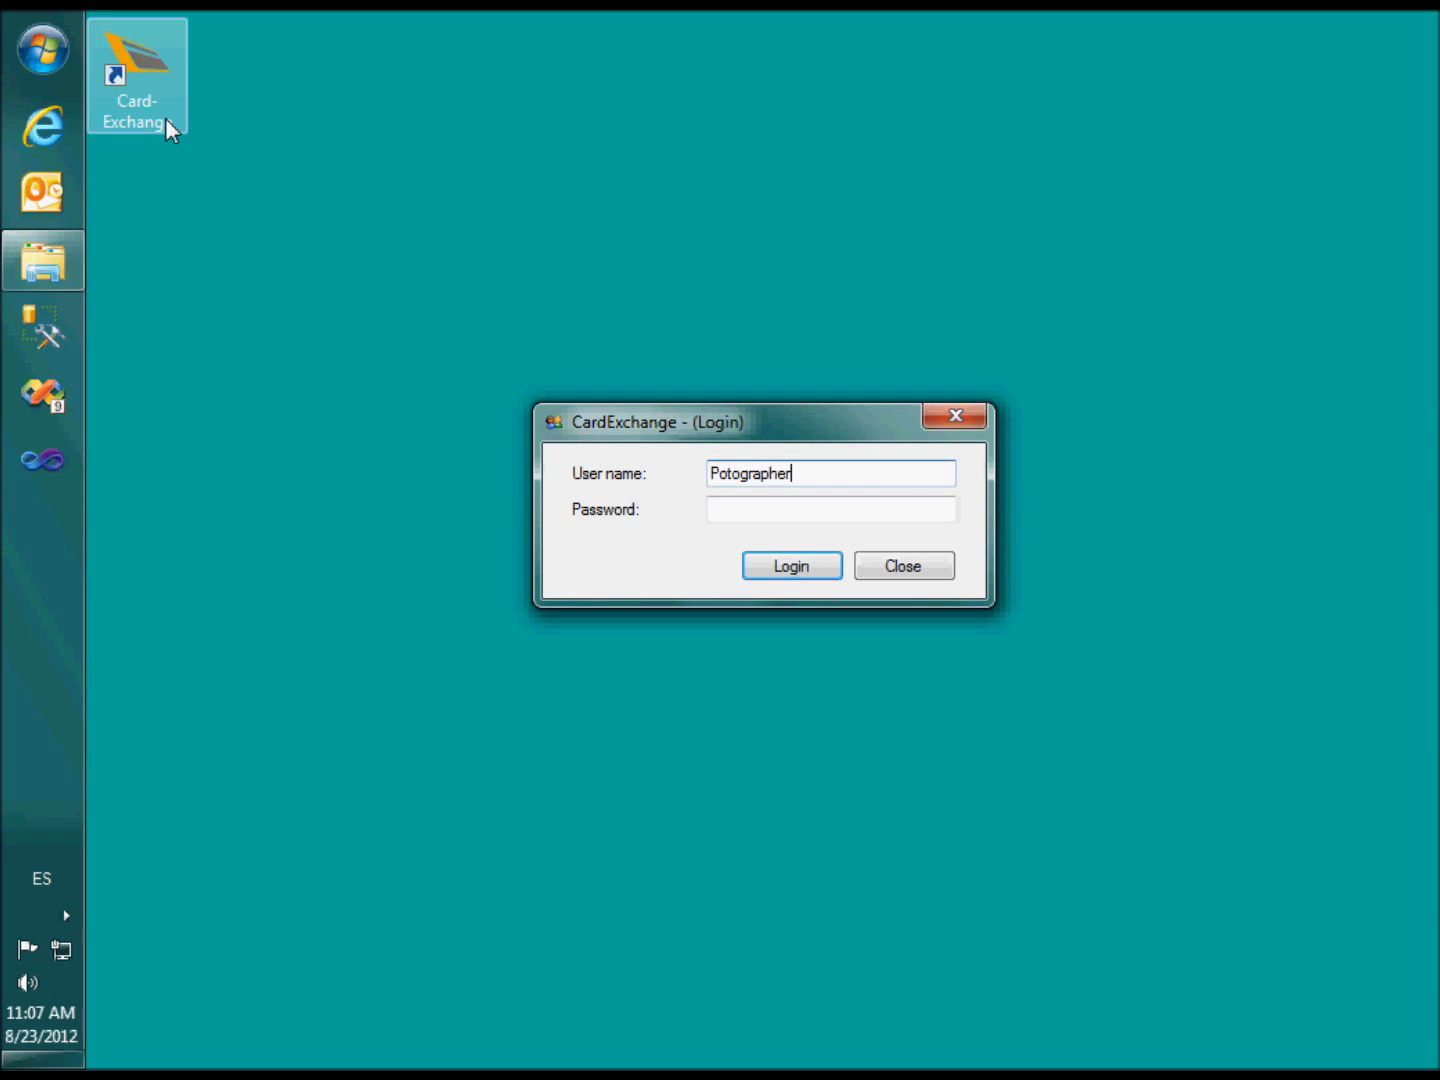
pyautogui.press('Tab')
pyautogui.write('12345')
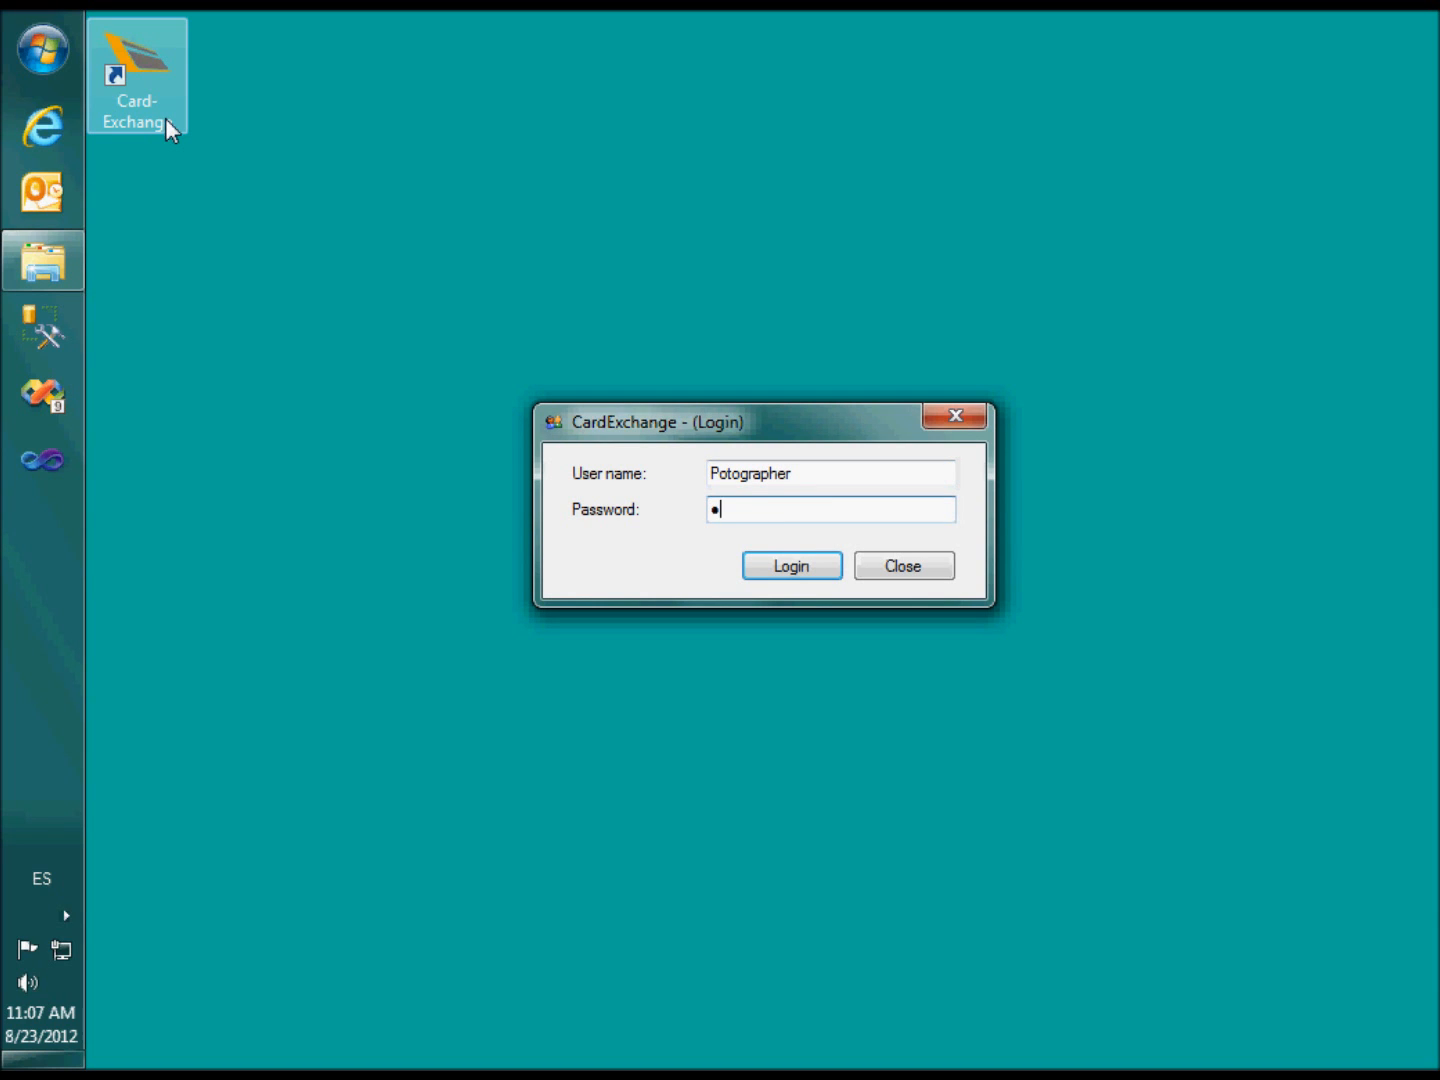
pyautogui.hotkey('shift', 'Tab')
pyautogui.press('Home')
pyautogui.press('Right')
pyautogui.write('h')
pyautogui.press('Return')
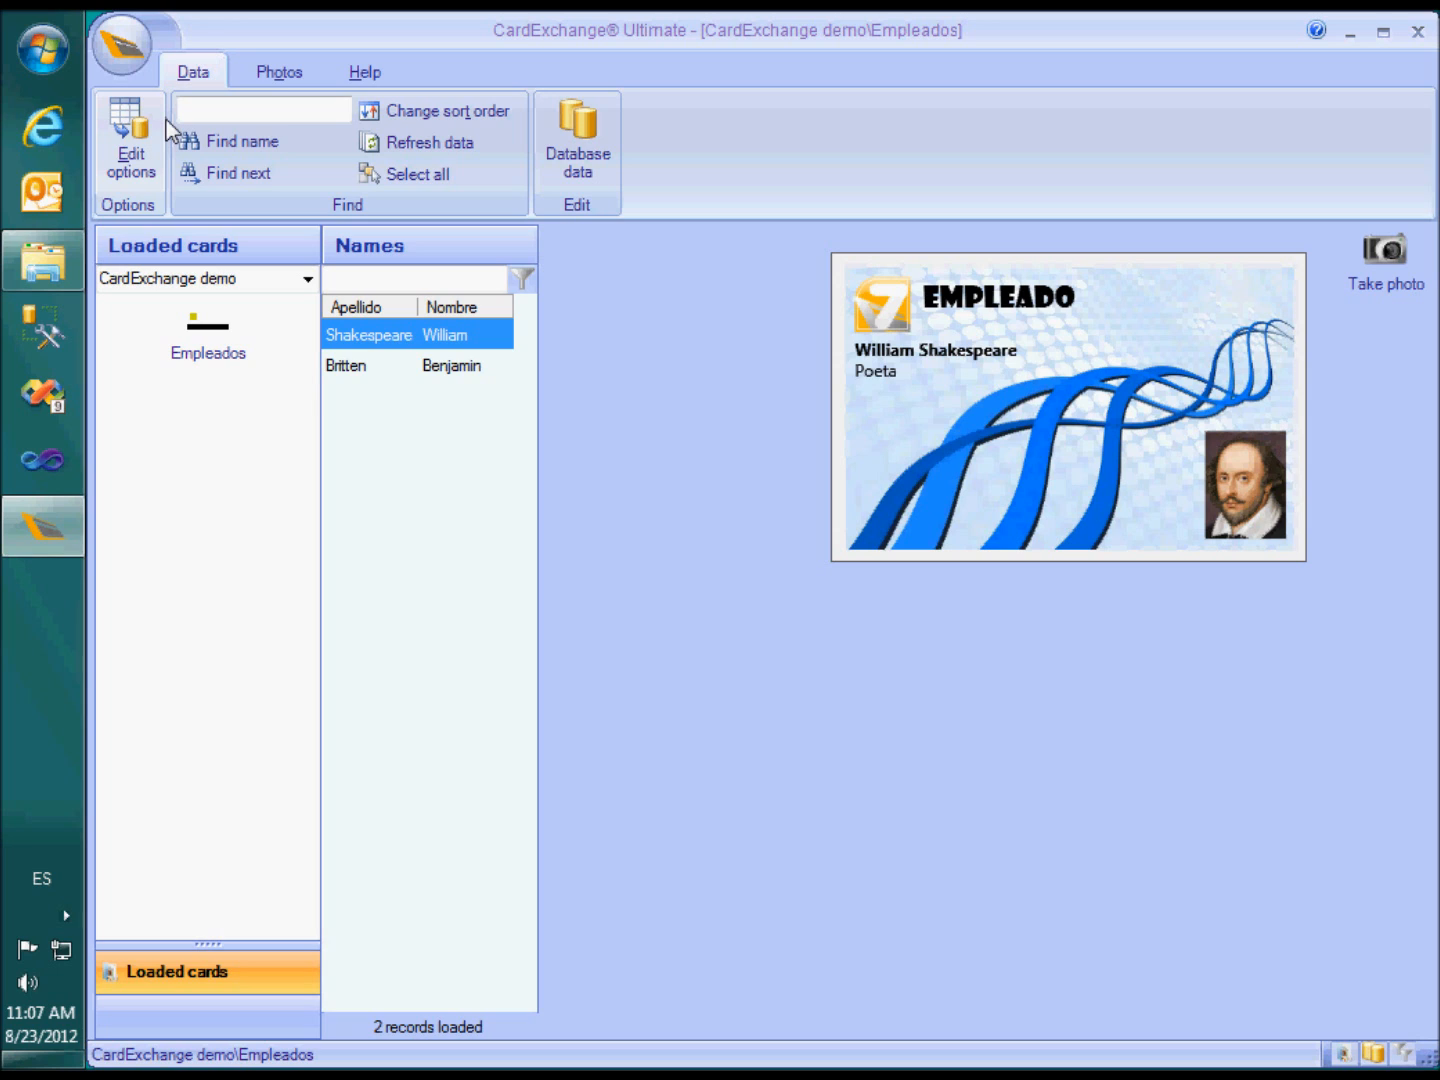
# Check the Photos tab's Loaded cards list, then log off the Photographer account
pyautogui.click(278, 76)
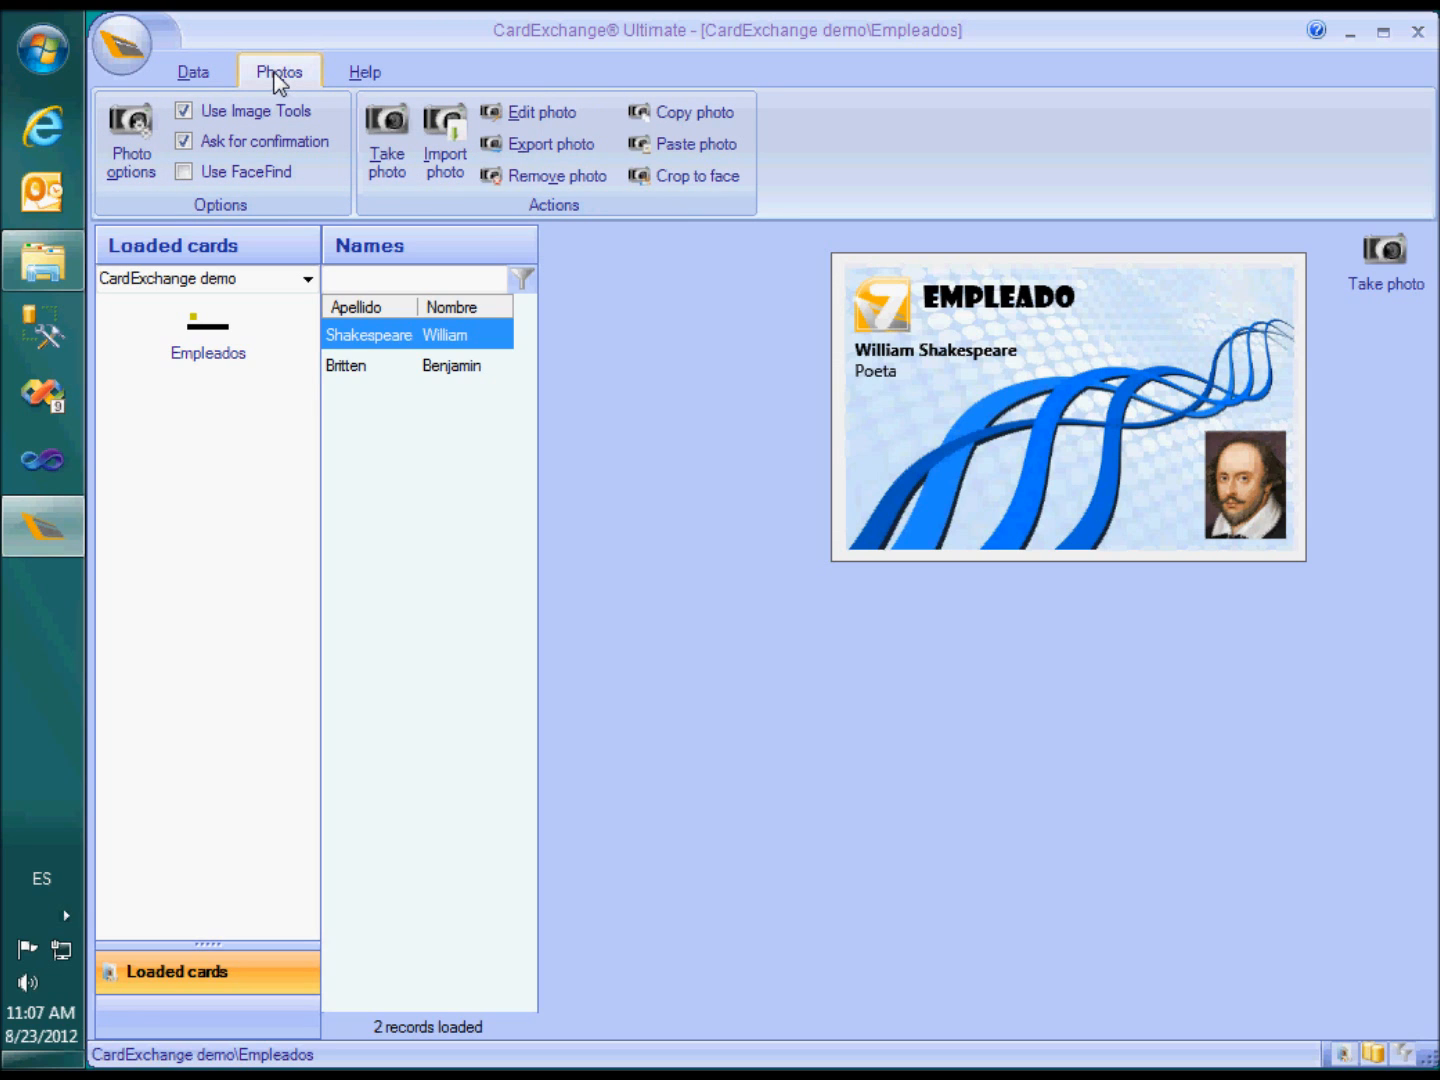
pyautogui.click(308, 280)
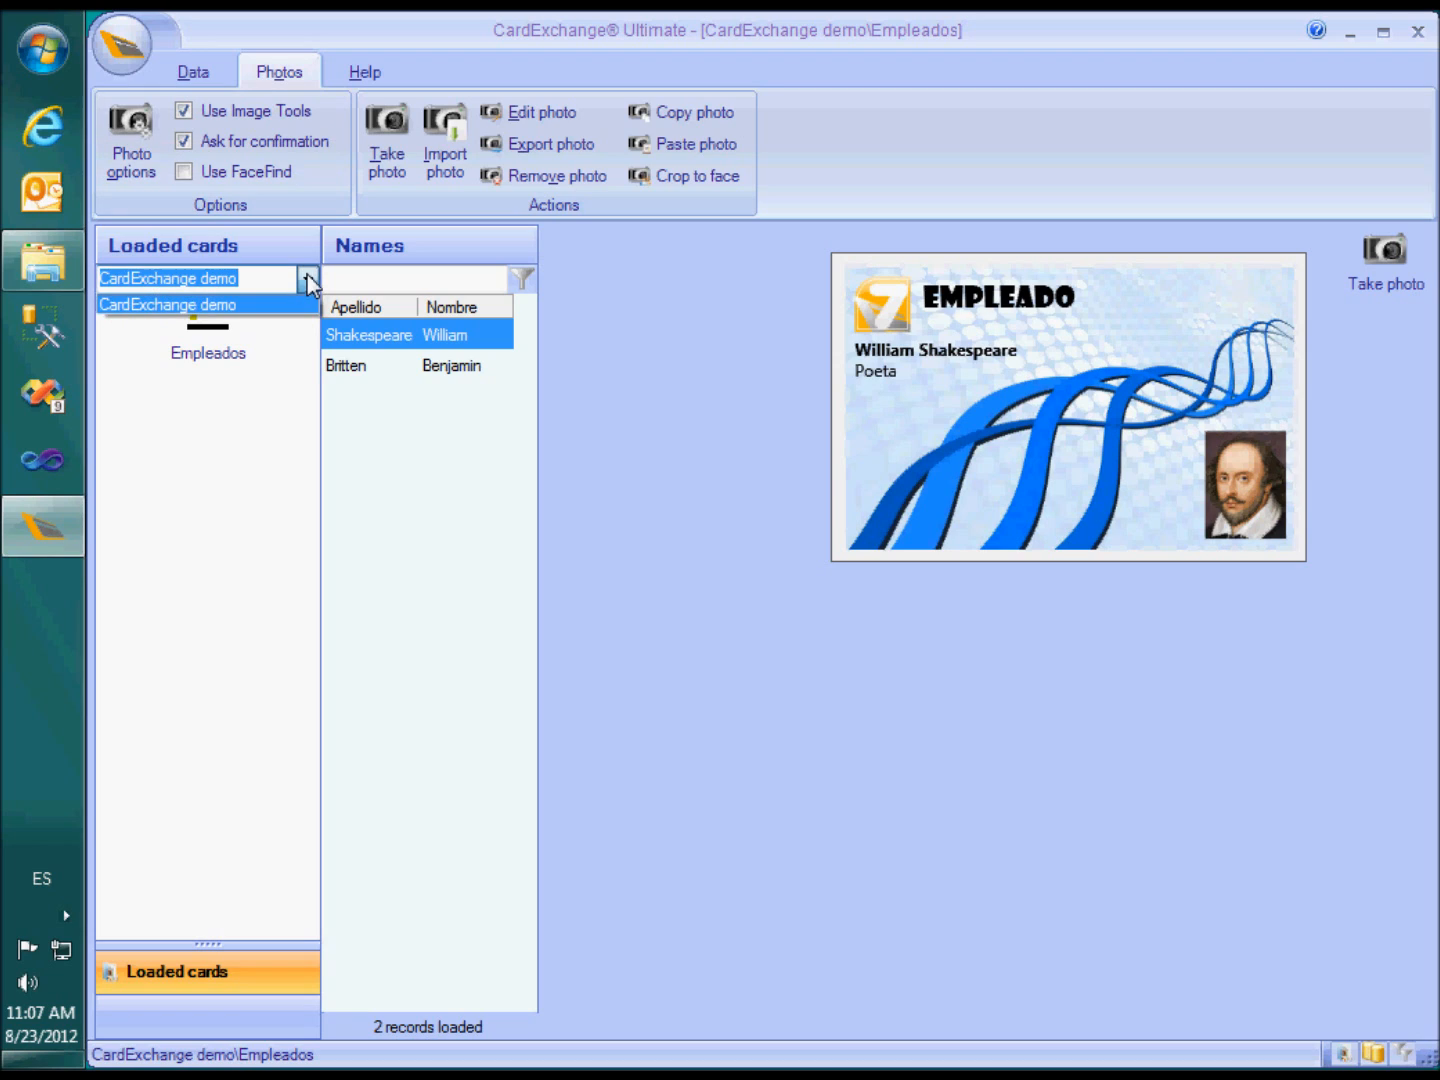
pyautogui.click(308, 282)
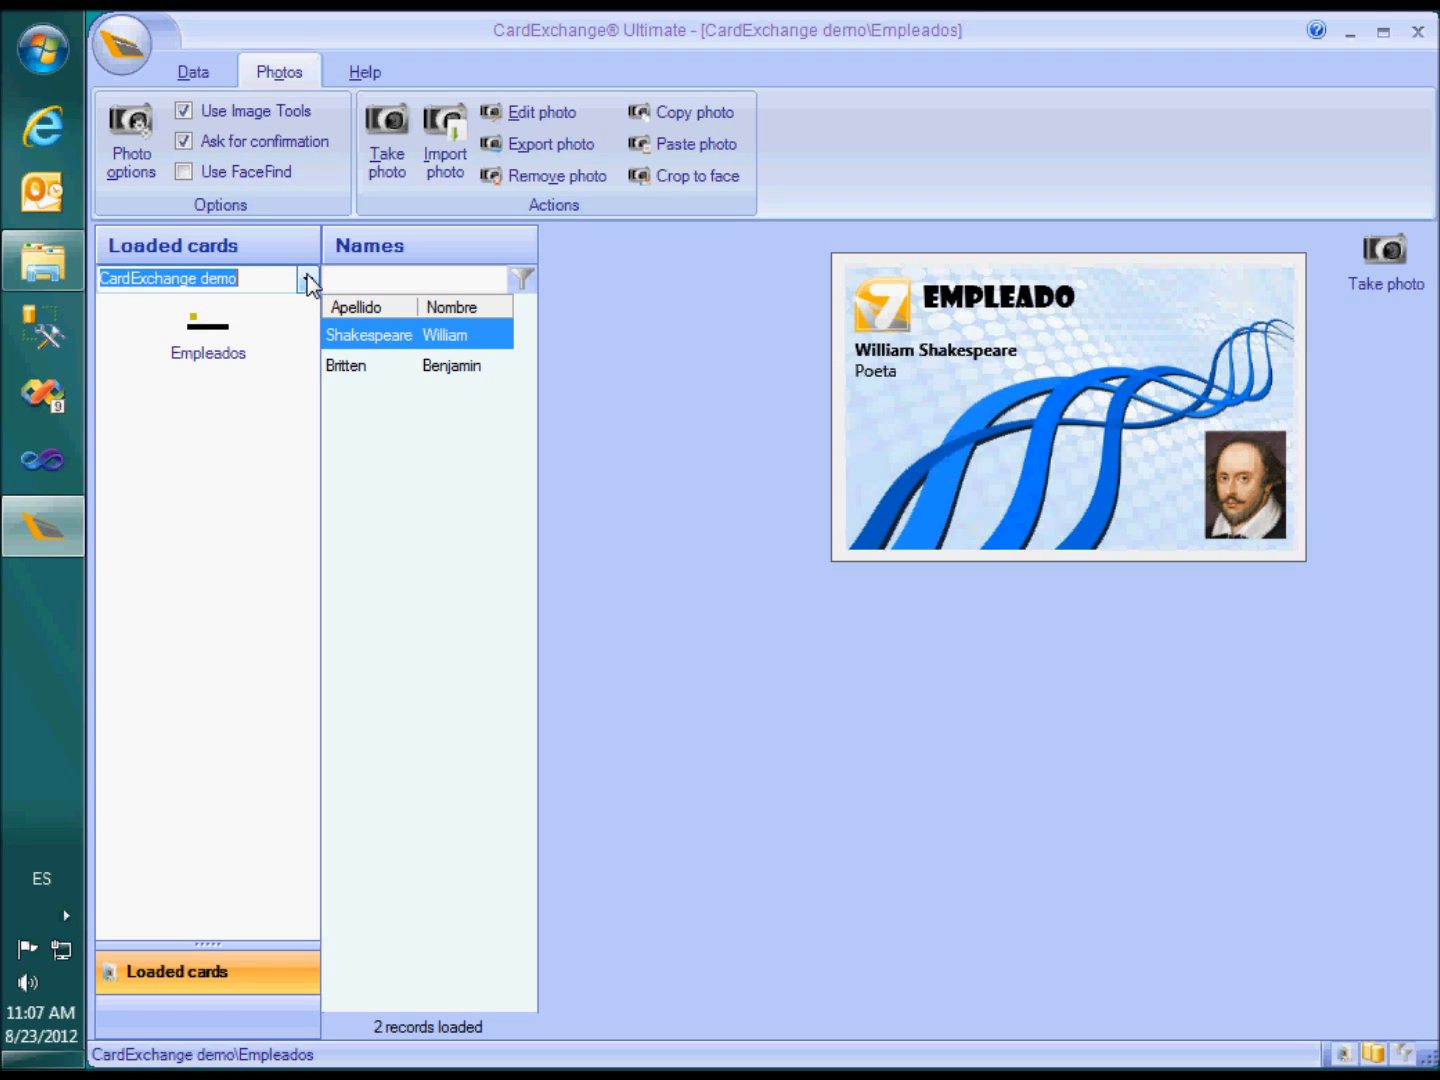
pyautogui.click(122, 45)
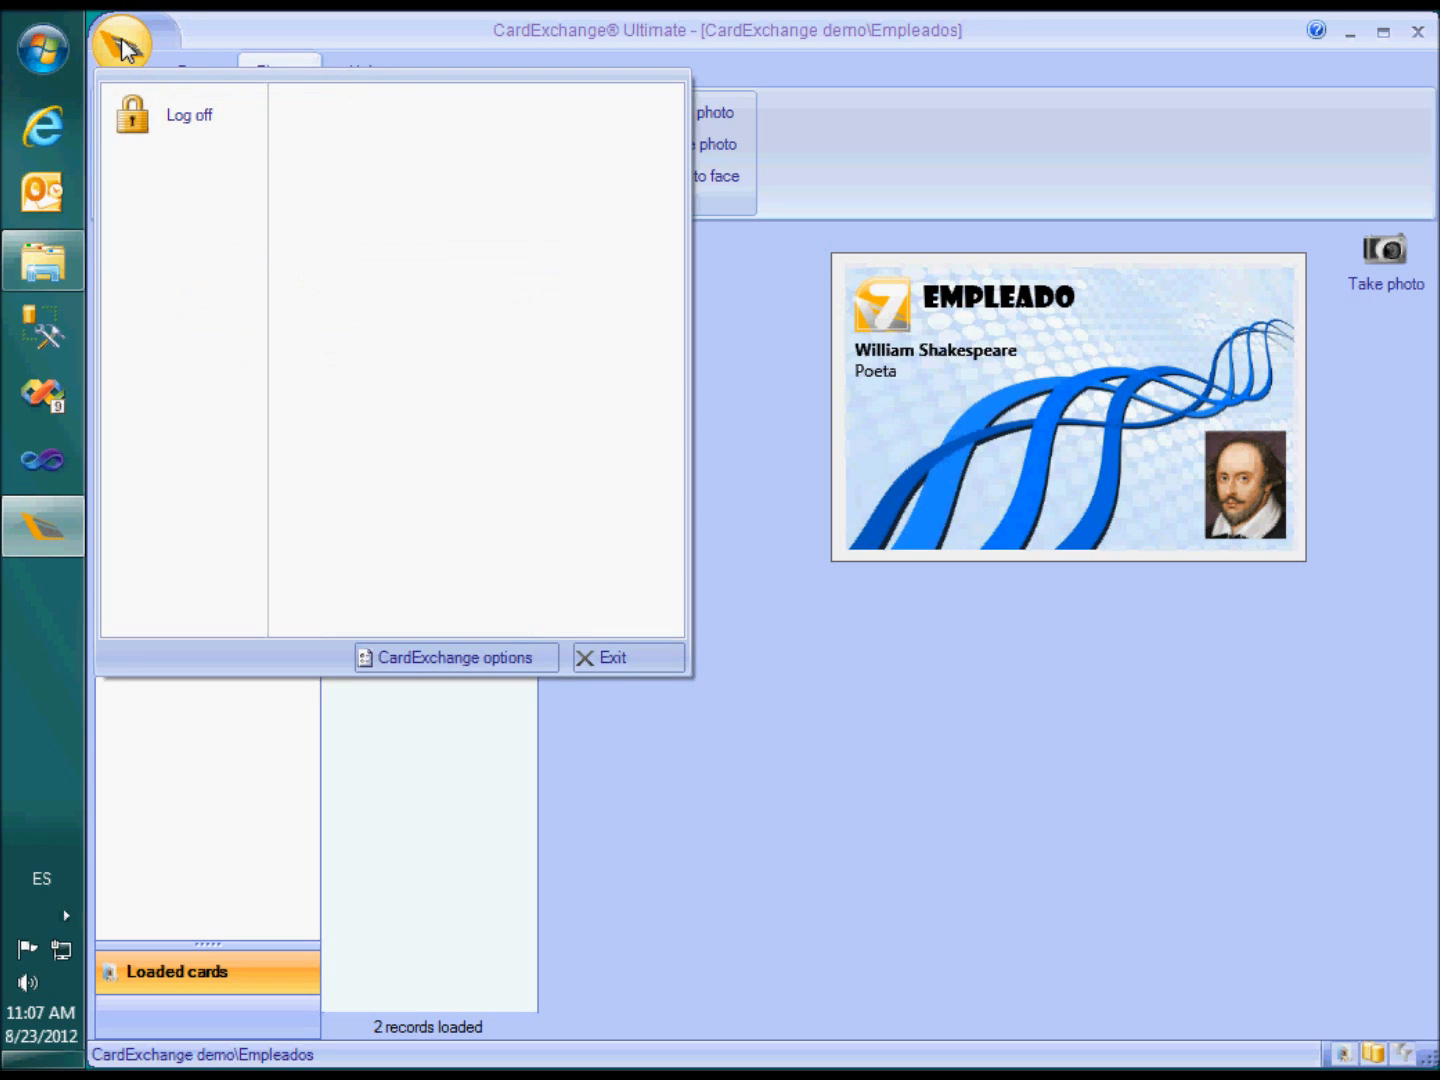
pyautogui.click(158, 115)
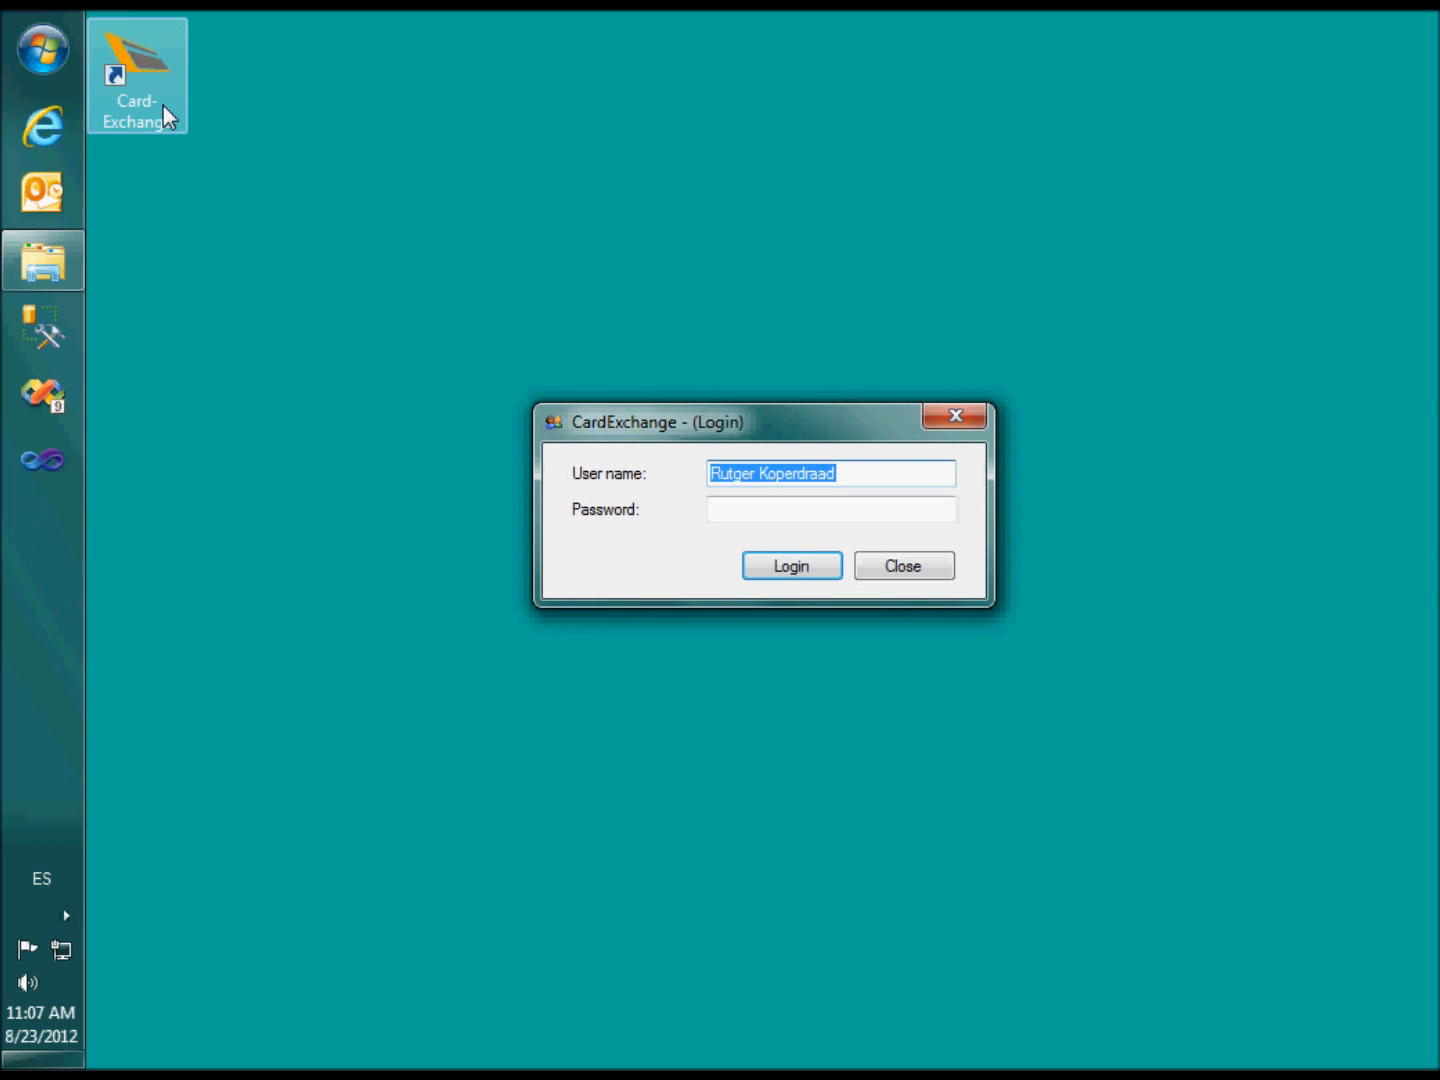
pyautogui.write('Print operat')
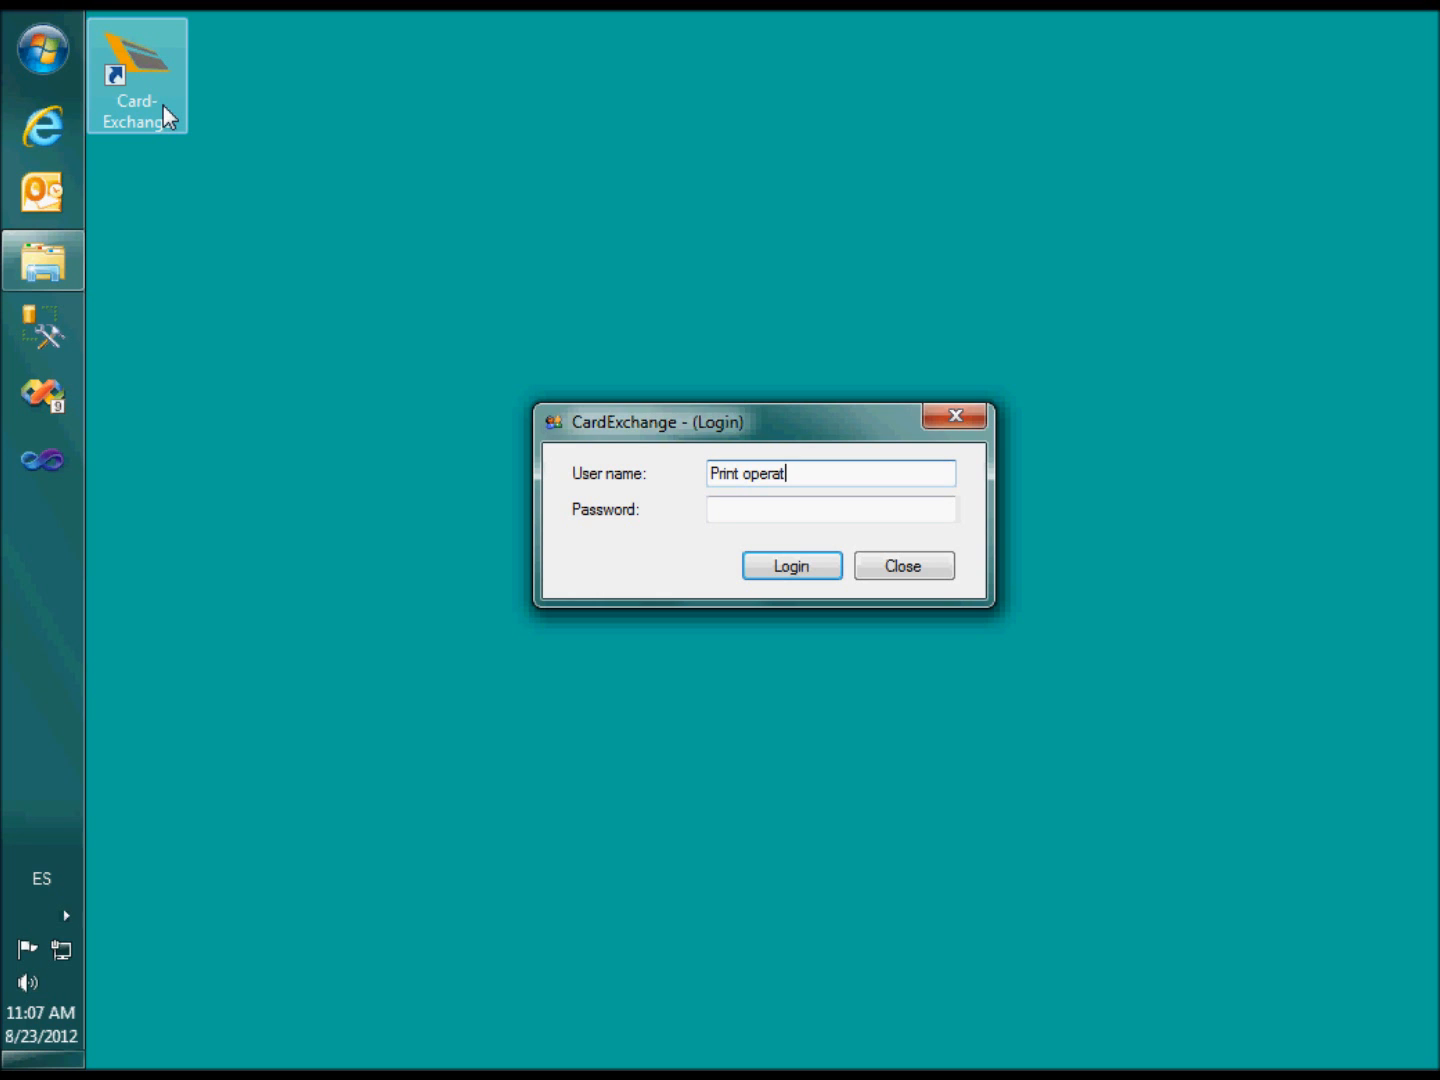
pyautogui.write('or')
pyautogui.press('BackSpace')
pyautogui.press('BackSpace')
pyautogui.write('or')
pyautogui.press('Tab')
pyautogui.write('•••••')
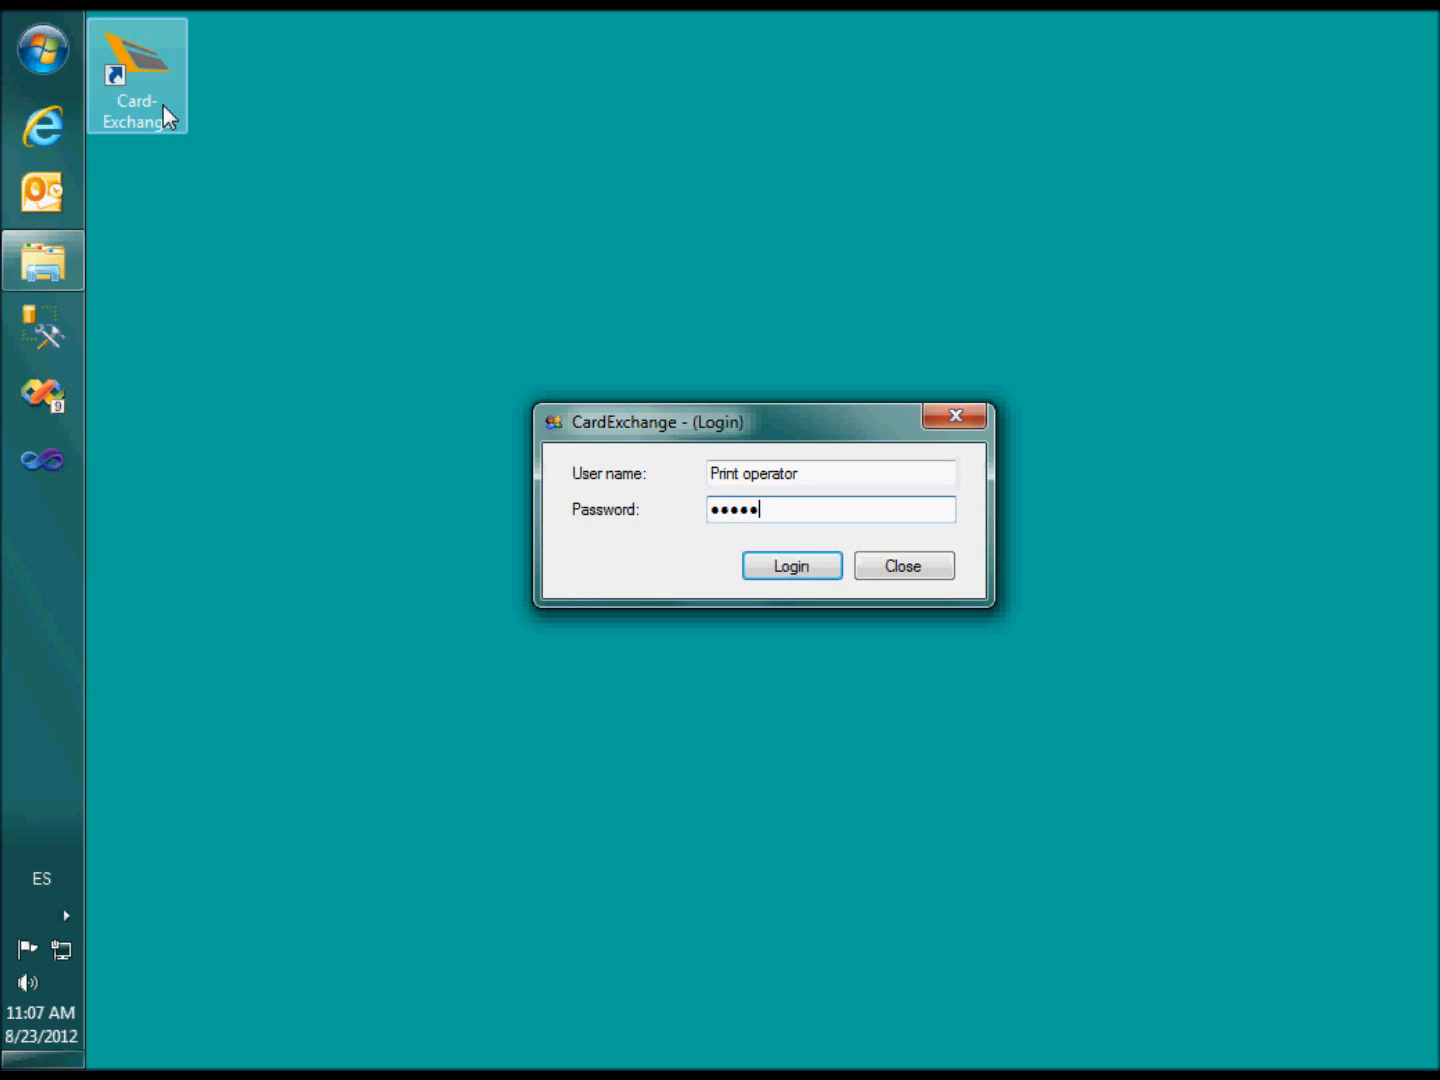
pyautogui.press('Return')
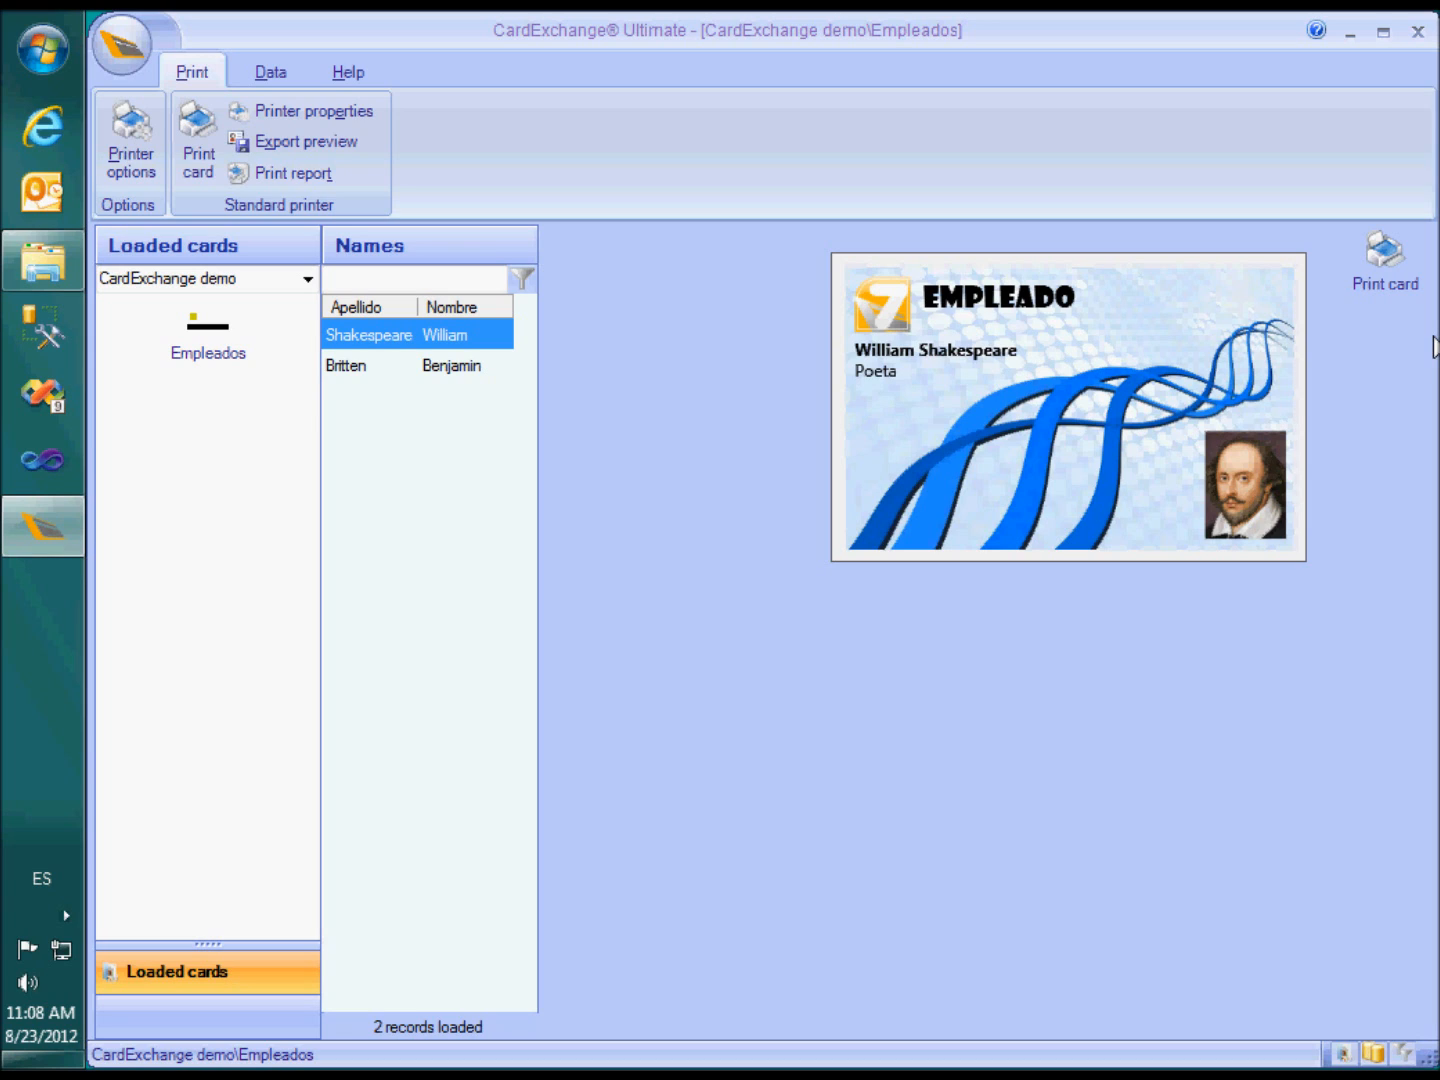
pyautogui.click(120, 48)
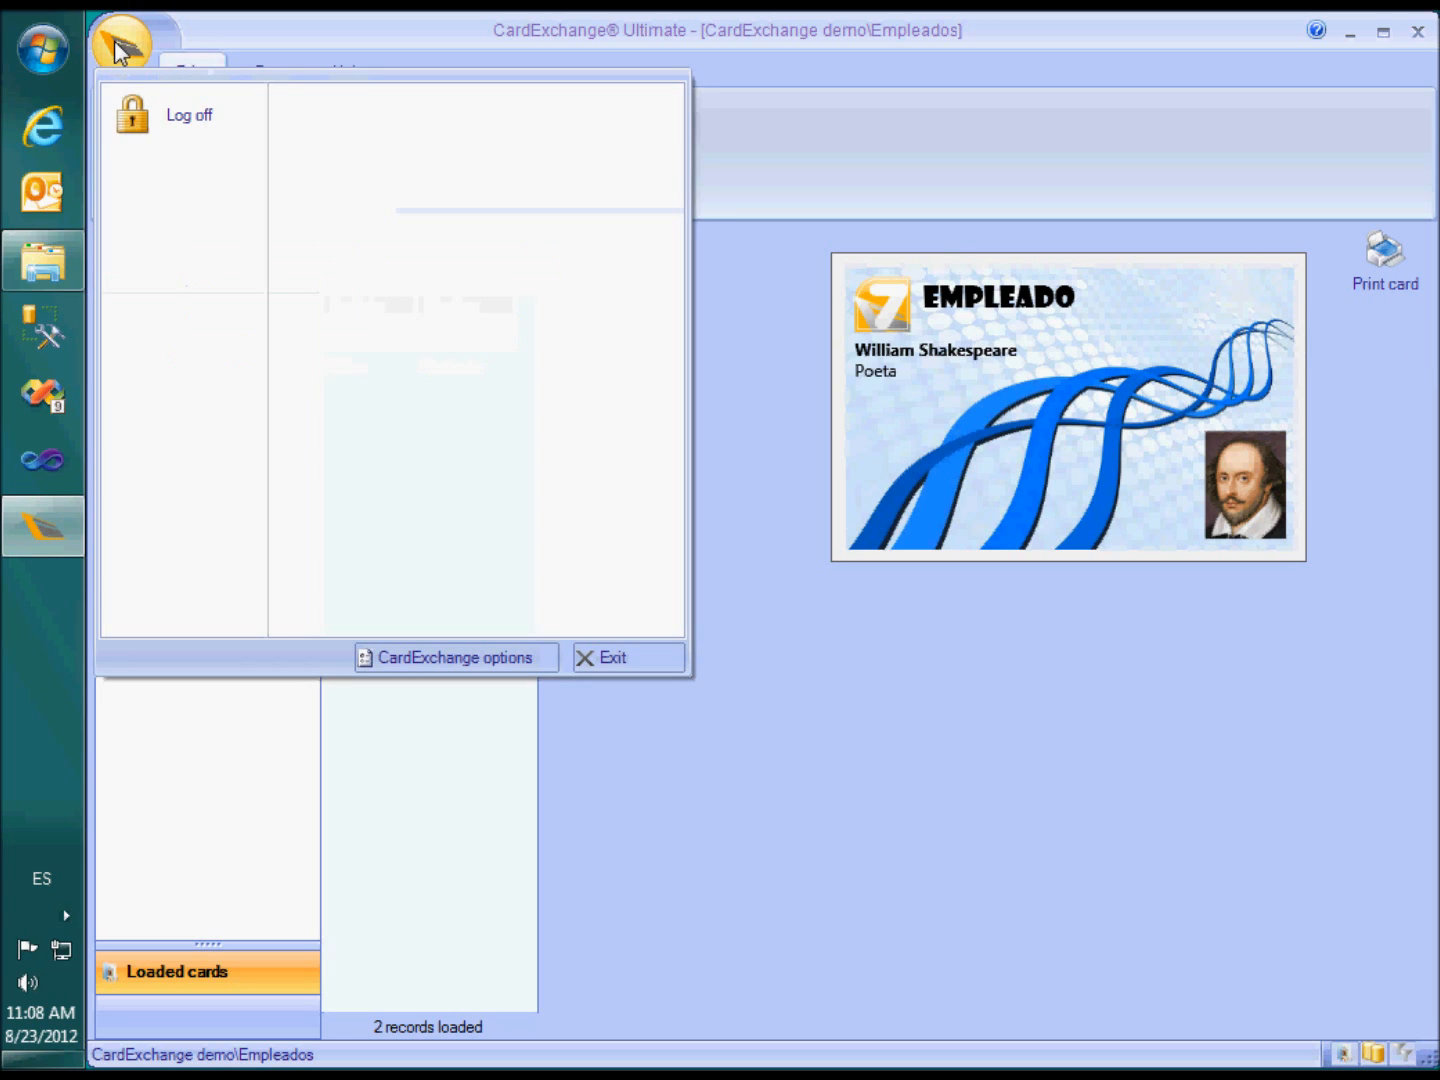
pyautogui.click(140, 112)
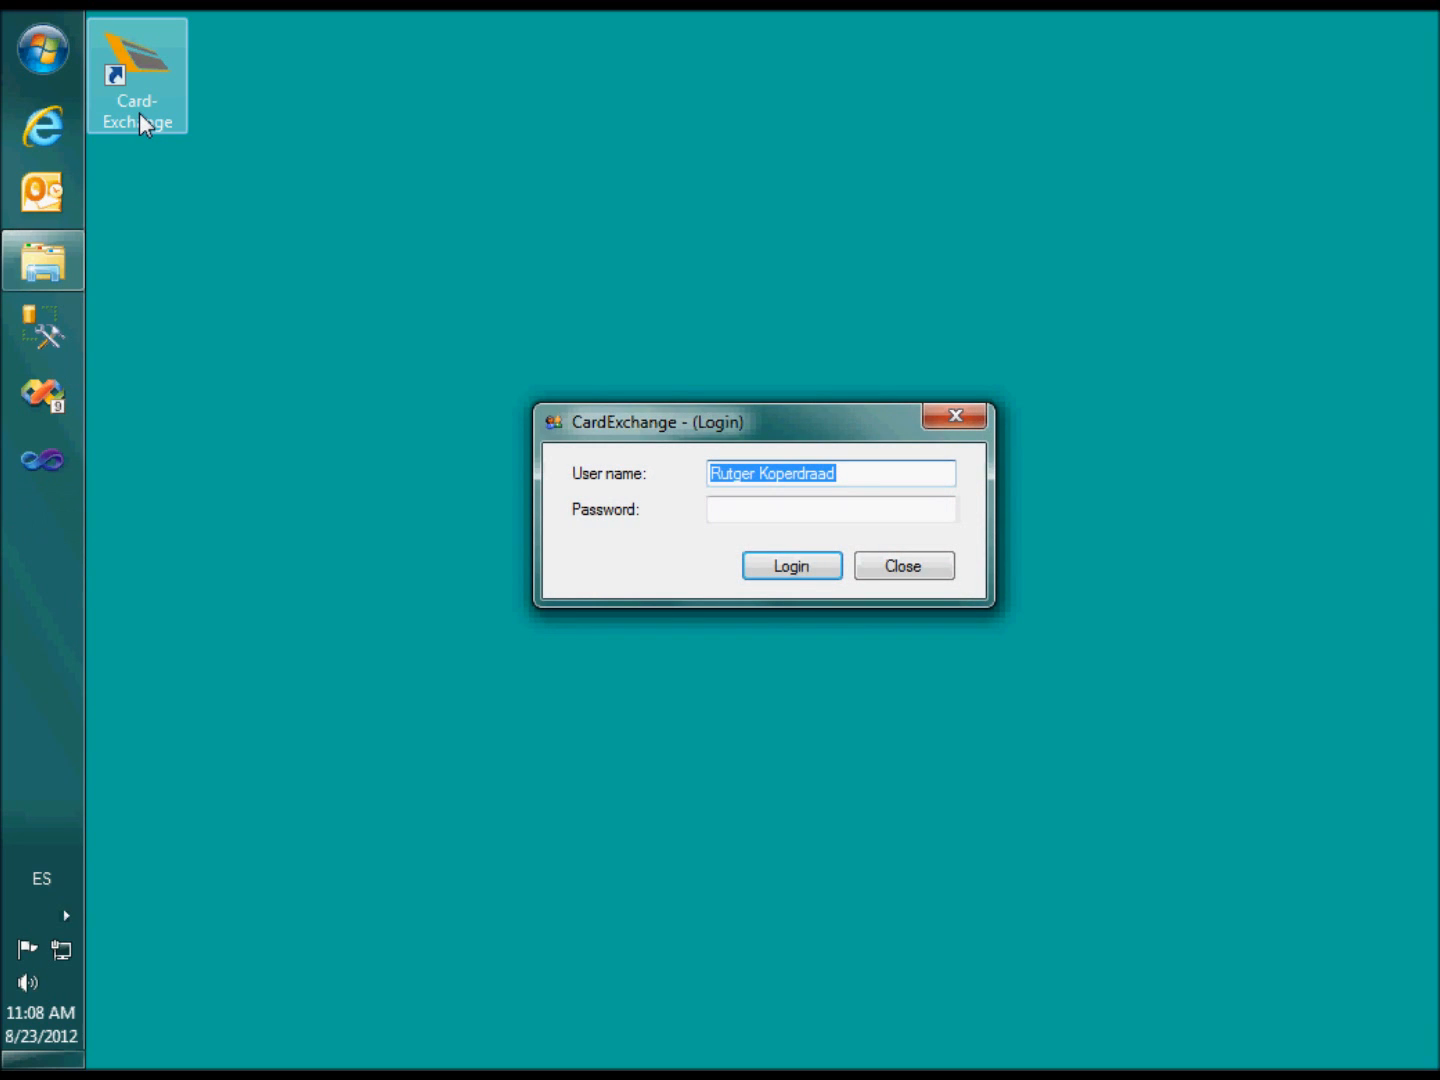
# Log in with user name 'Supervisor' and its password
pyautogui.write('Supervisor')
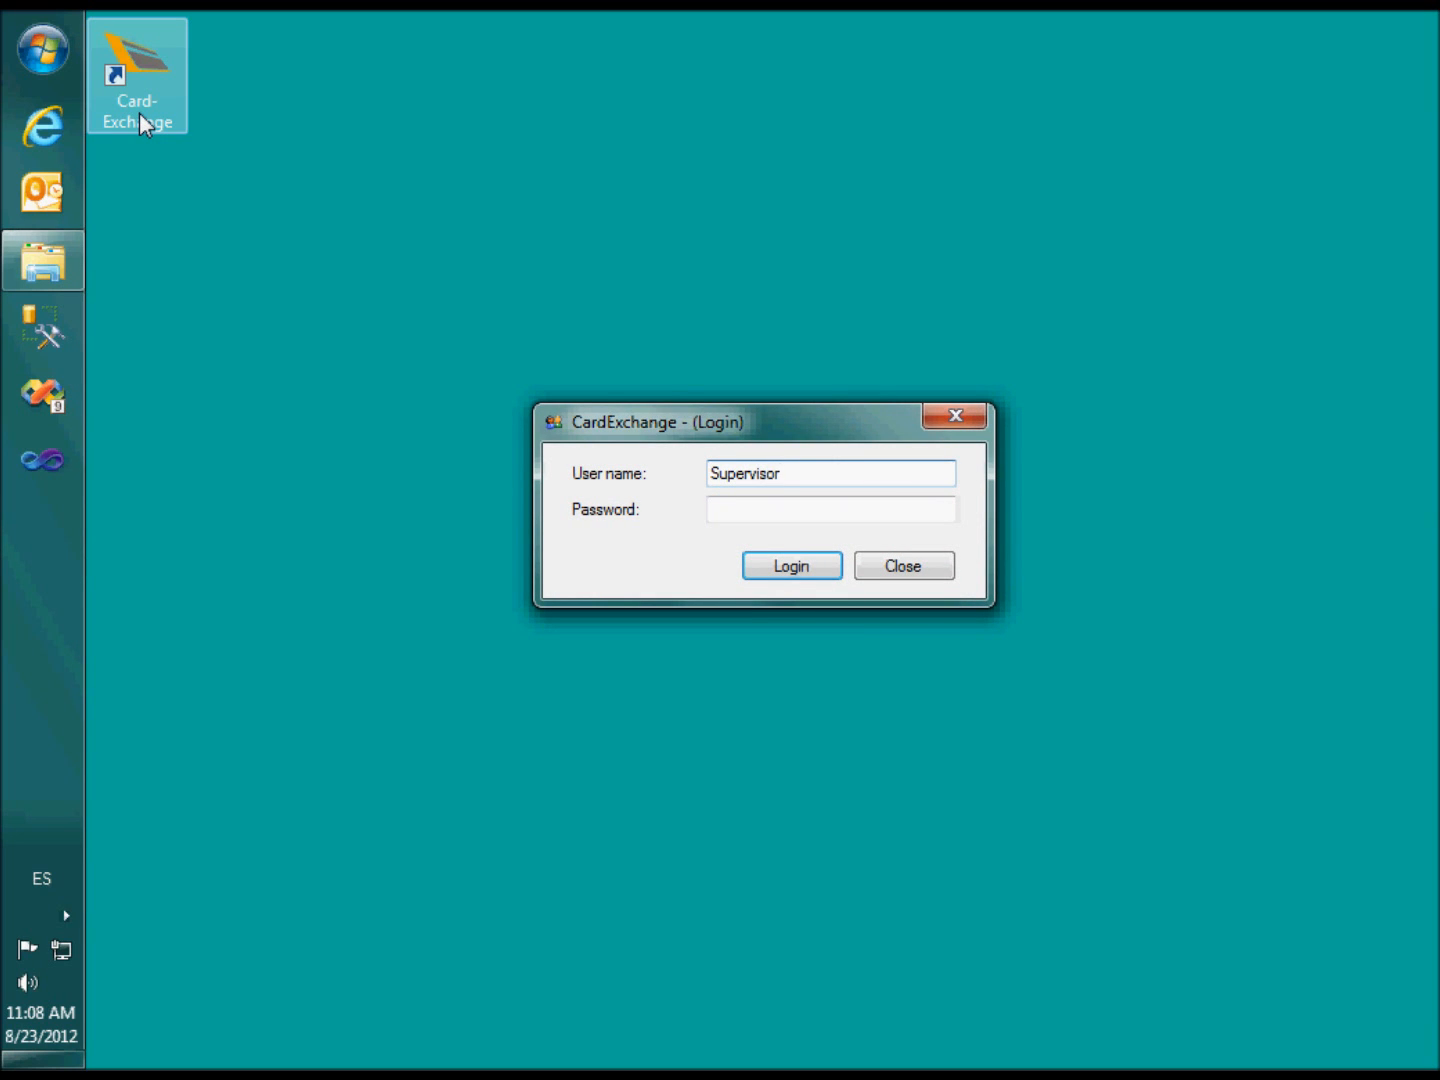
pyautogui.press('Tab')
pyautogui.write('*****')
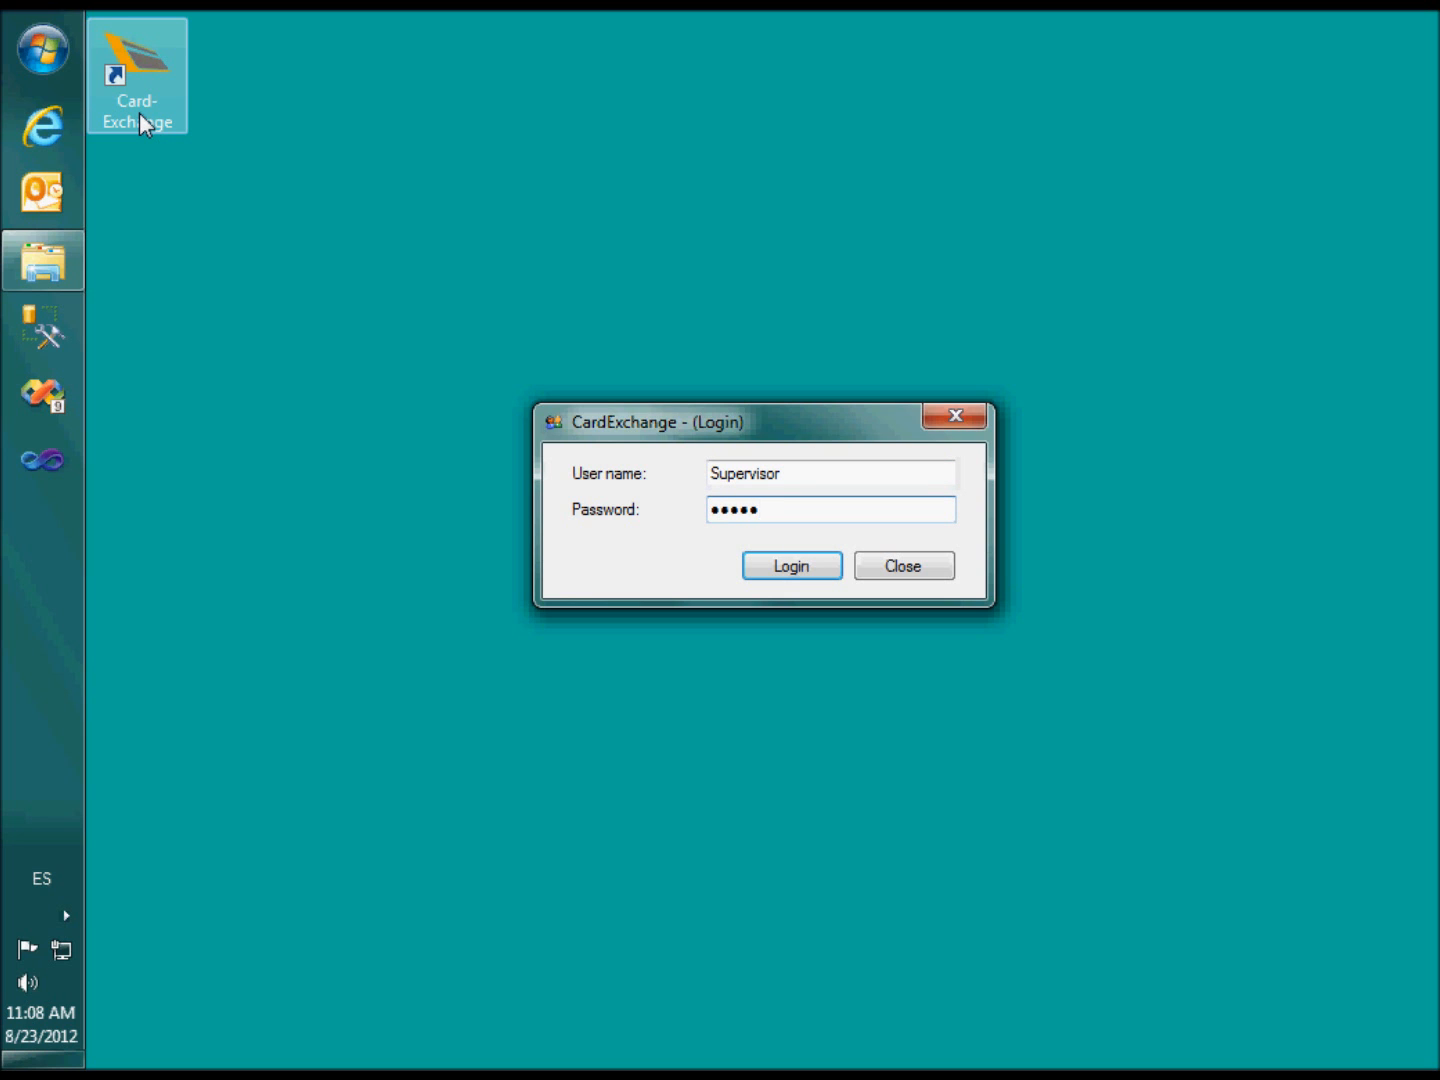
pyautogui.press('Return')
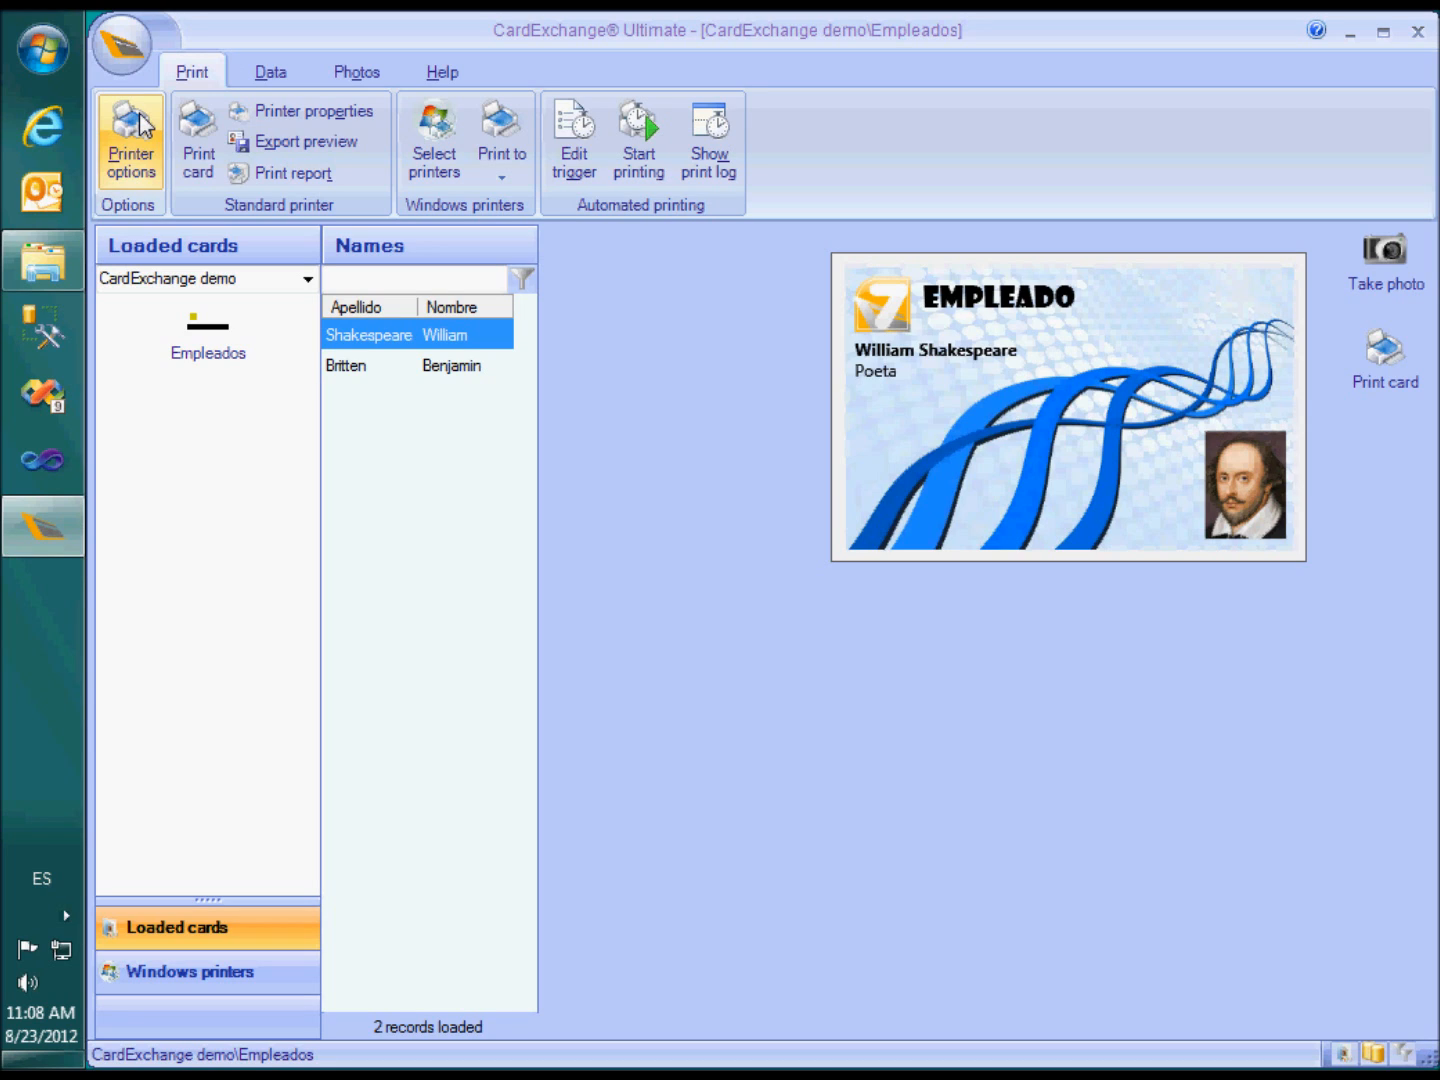
# Log off the Supervisor account from the application menu, returning to the login dialog
pyautogui.click(120, 40)
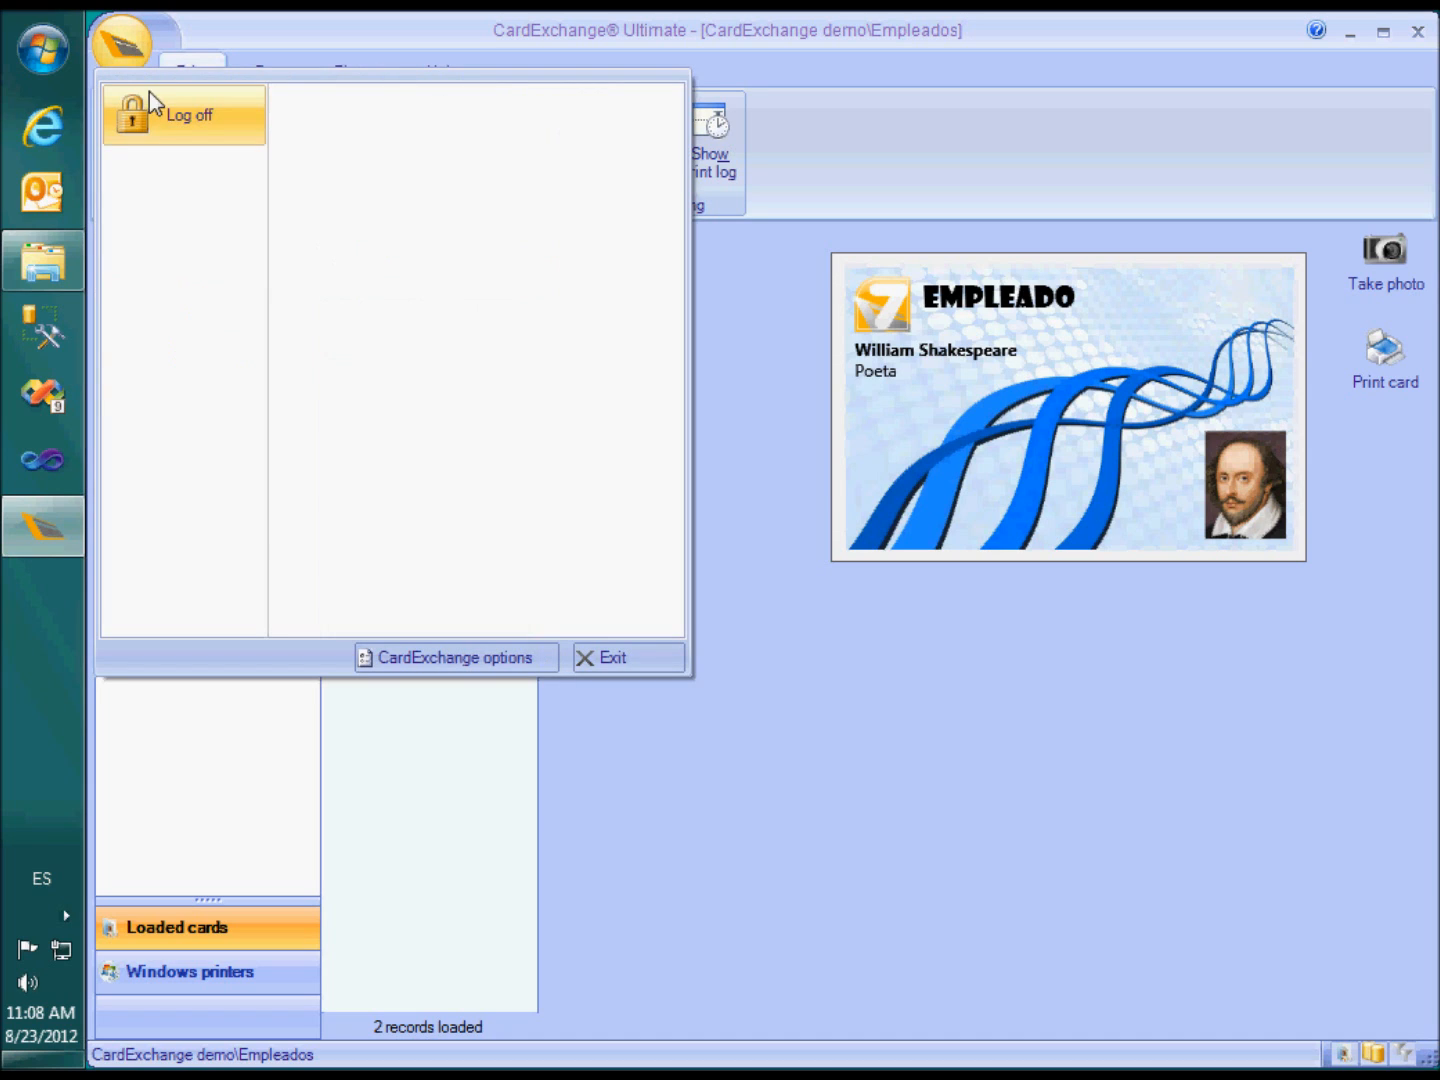
pyautogui.click(170, 118)
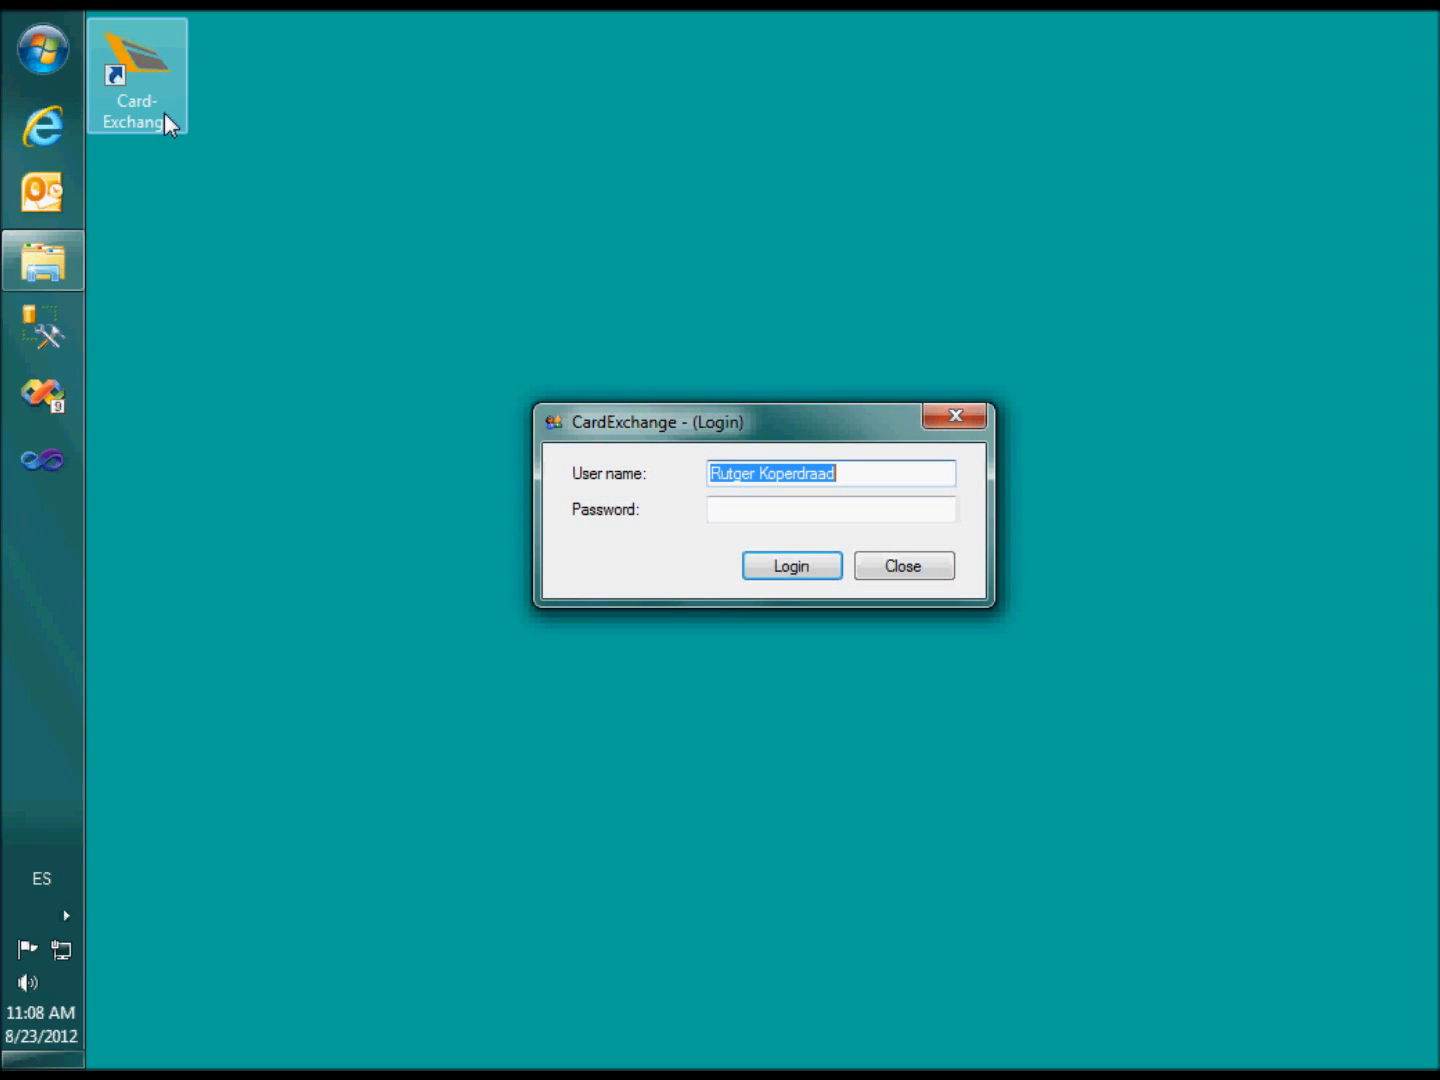